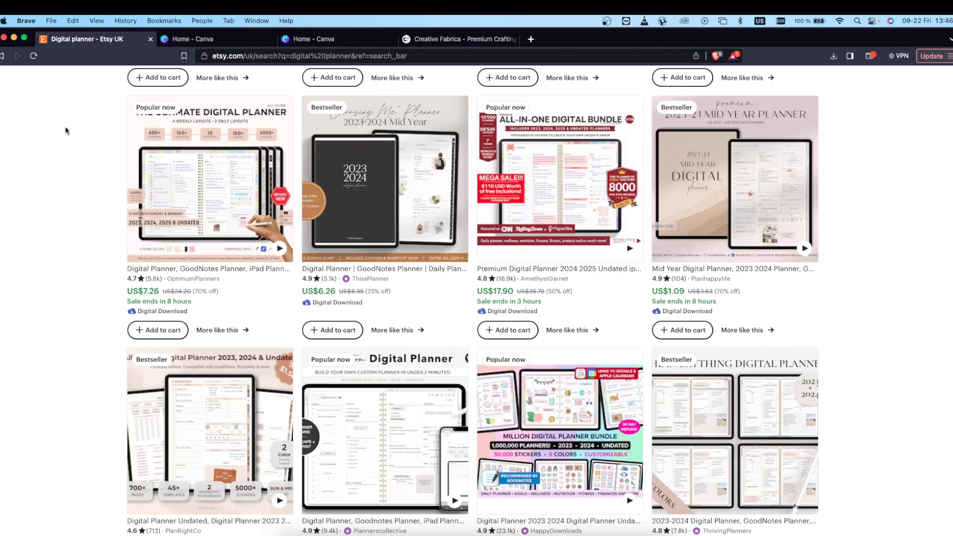
# - Switch to Canva and create a new blank Document (US Letter Portrait) design
pyautogui.click(322, 39)
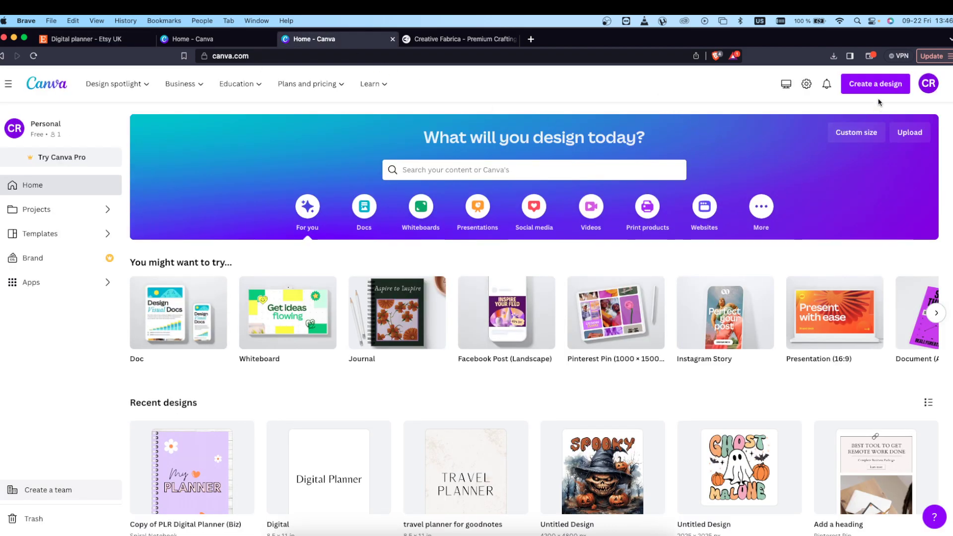
pyautogui.click(113, 42)
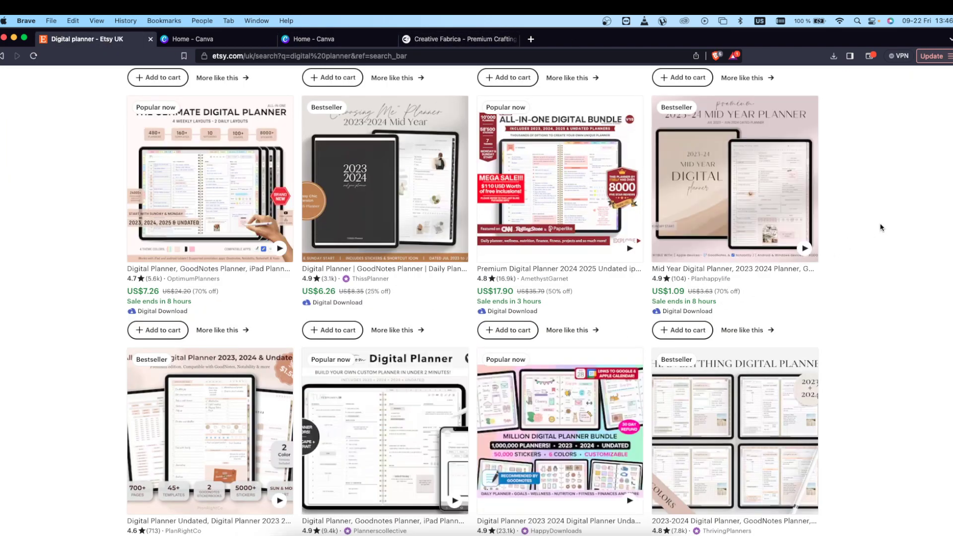
pyautogui.click(326, 41)
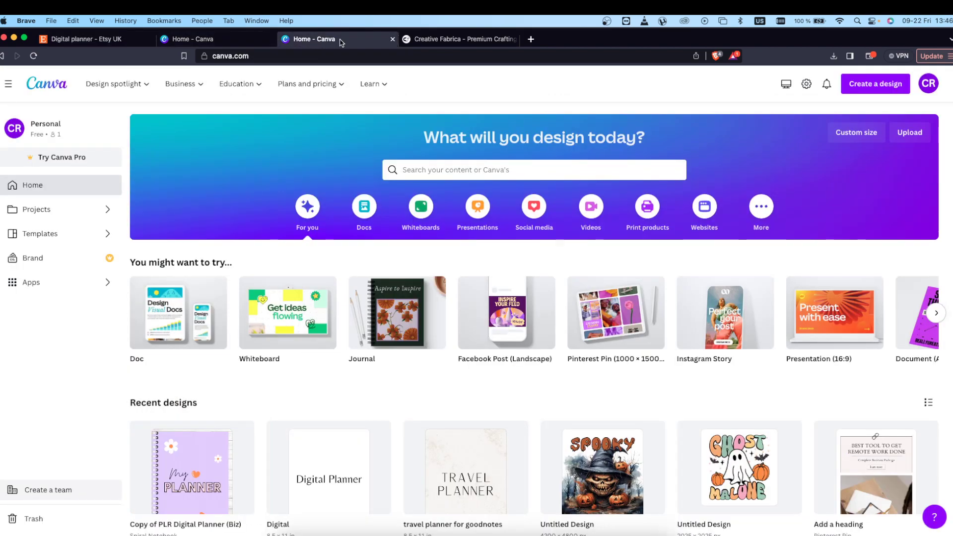
pyautogui.click(882, 86)
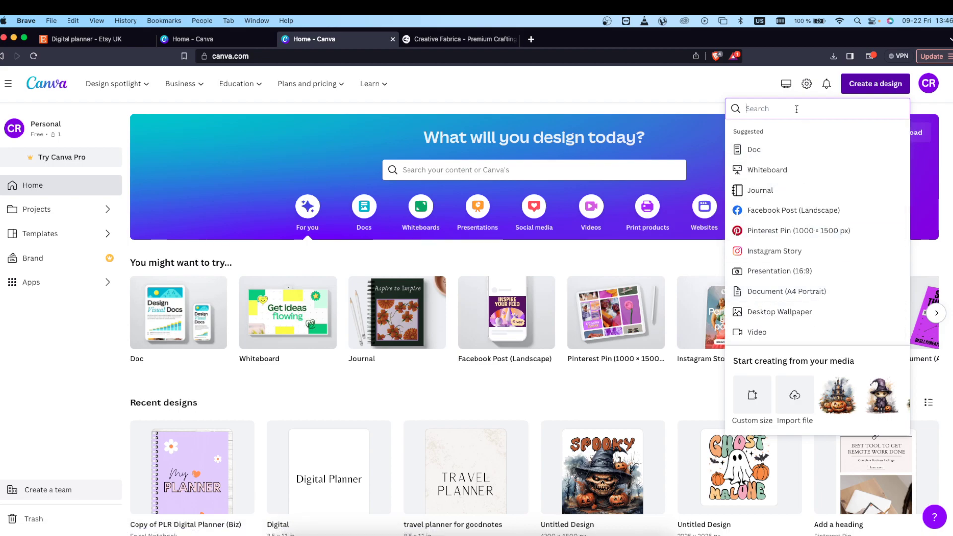
pyautogui.write('us llett')
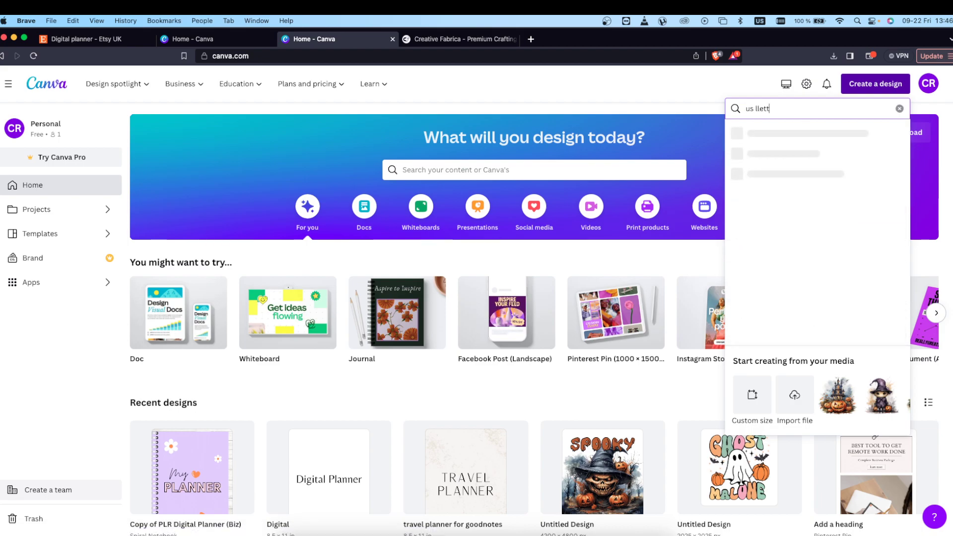
pyautogui.press('BackSpace')
pyautogui.press('BackSpace')
pyautogui.press('BackSpace')
pyautogui.press('BackSpace')
pyautogui.write('etter')
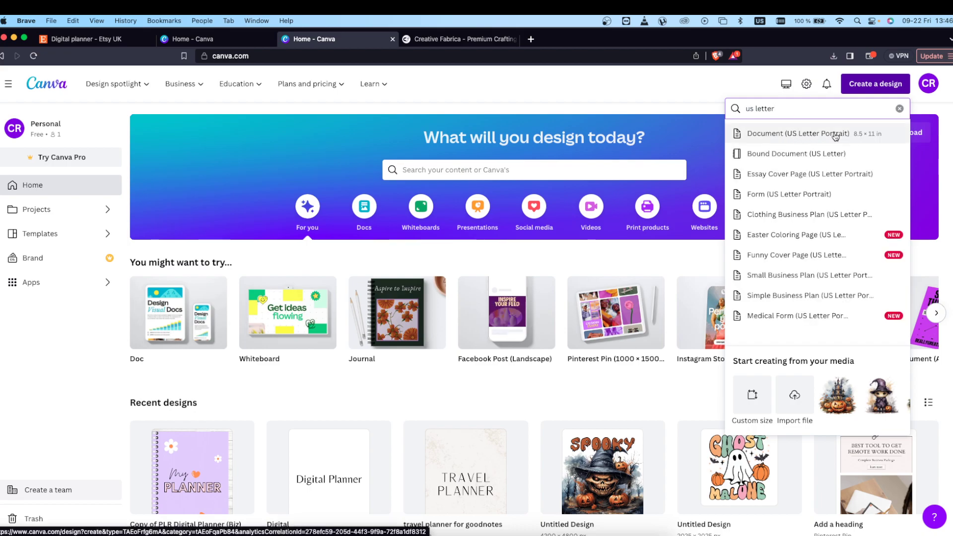
pyautogui.click(787, 134)
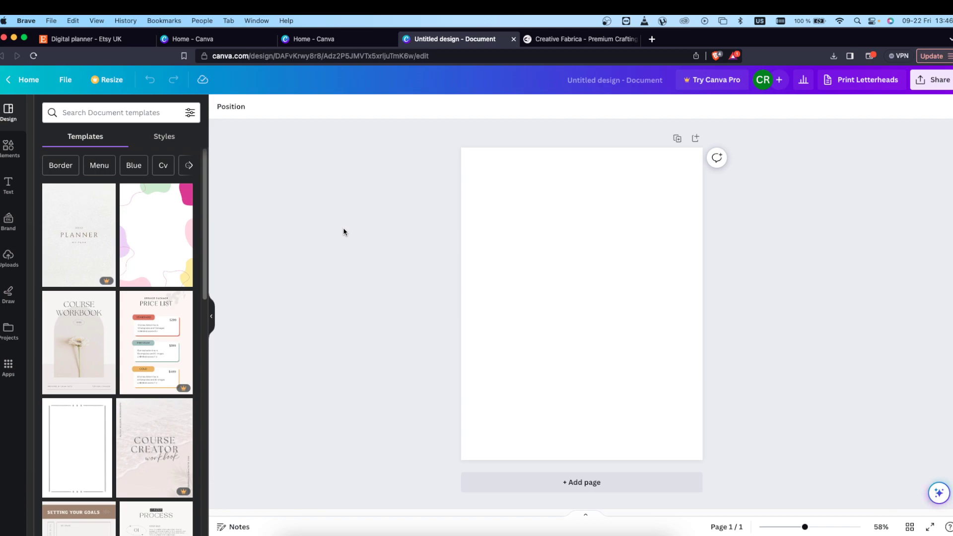
# - Add a heading to the page that reads "Digital Planner"
pyautogui.click(8, 186)
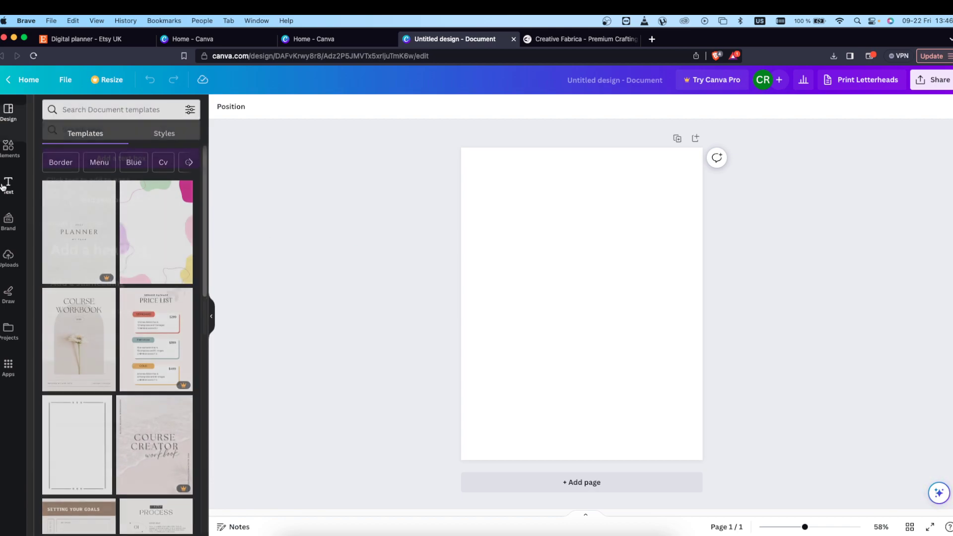
pyautogui.click(112, 237)
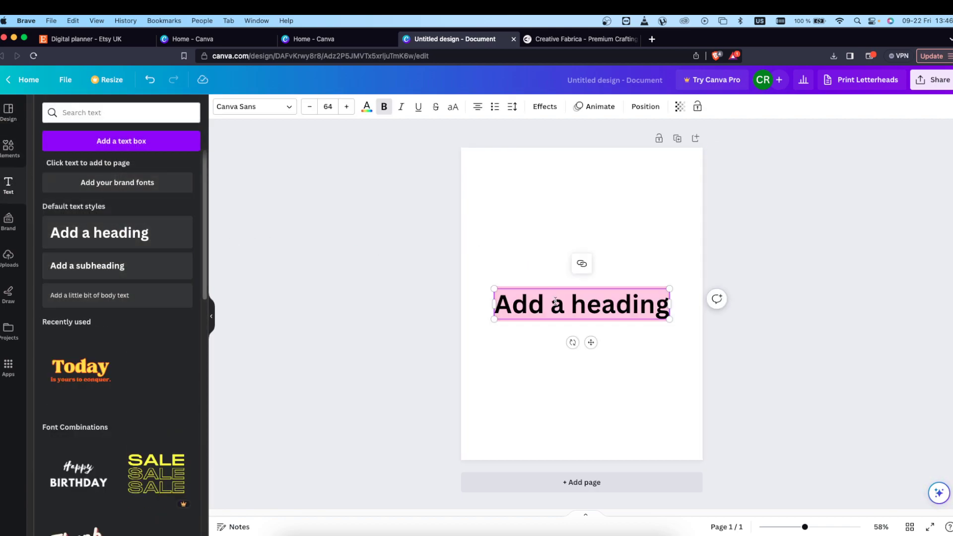
pyautogui.write('D')
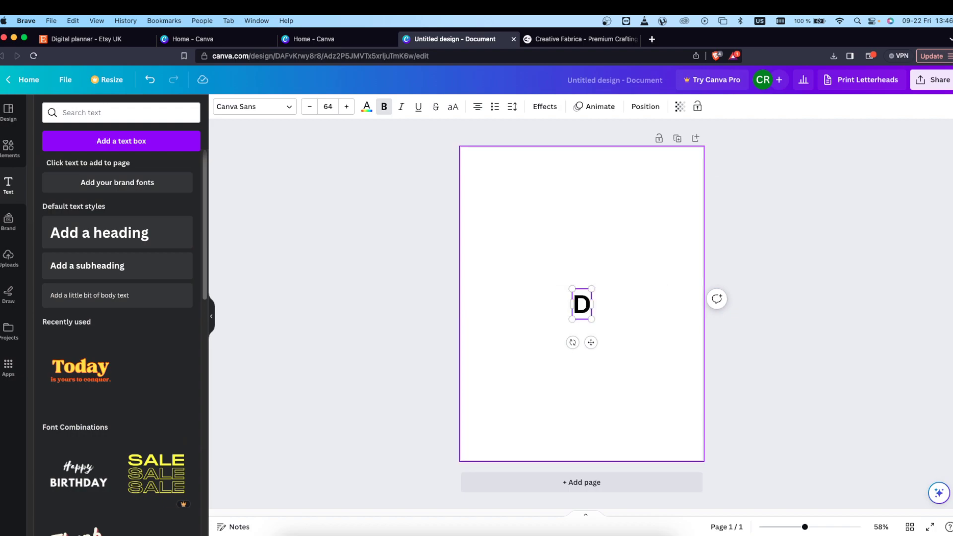
pyautogui.write('igital')
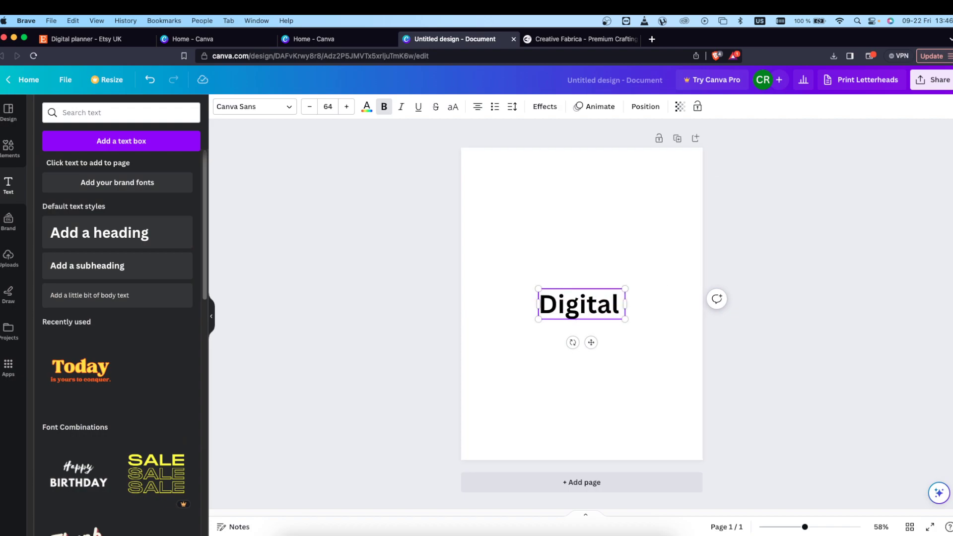
pyautogui.write(' PO')
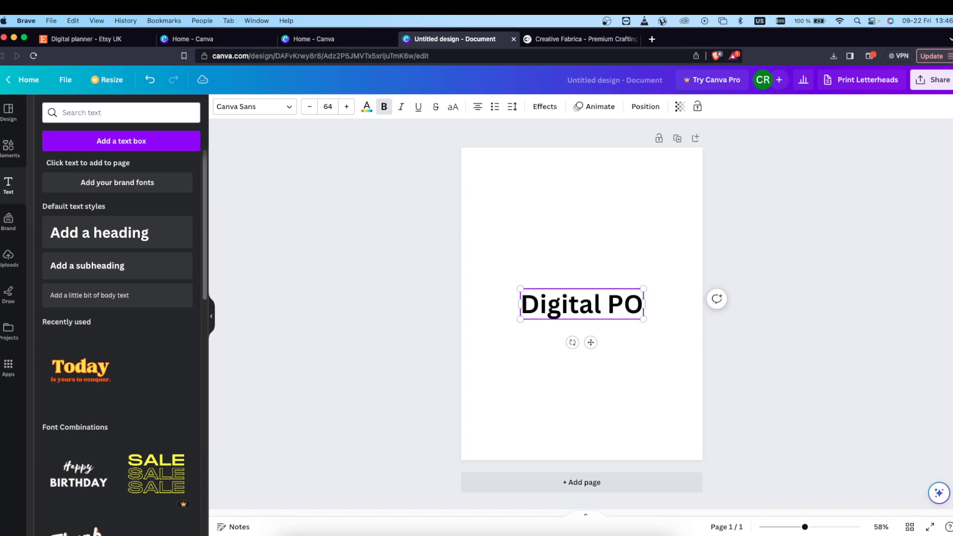
pyautogui.press('BackSpace')
pyautogui.write('lanner')
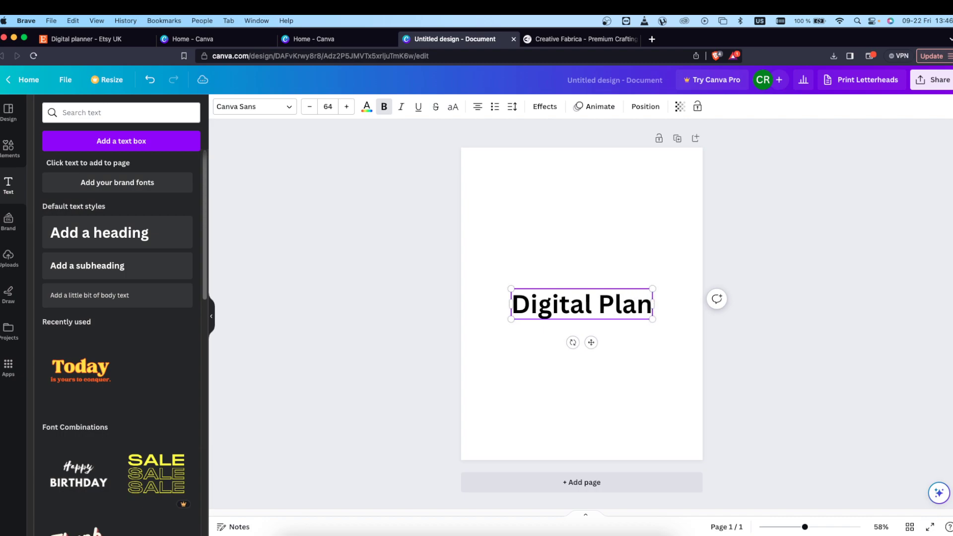
pyautogui.click(622, 351)
pyautogui.moveTo(623, 318); pyautogui.dragTo(624, 315)
pyautogui.click(633, 334)
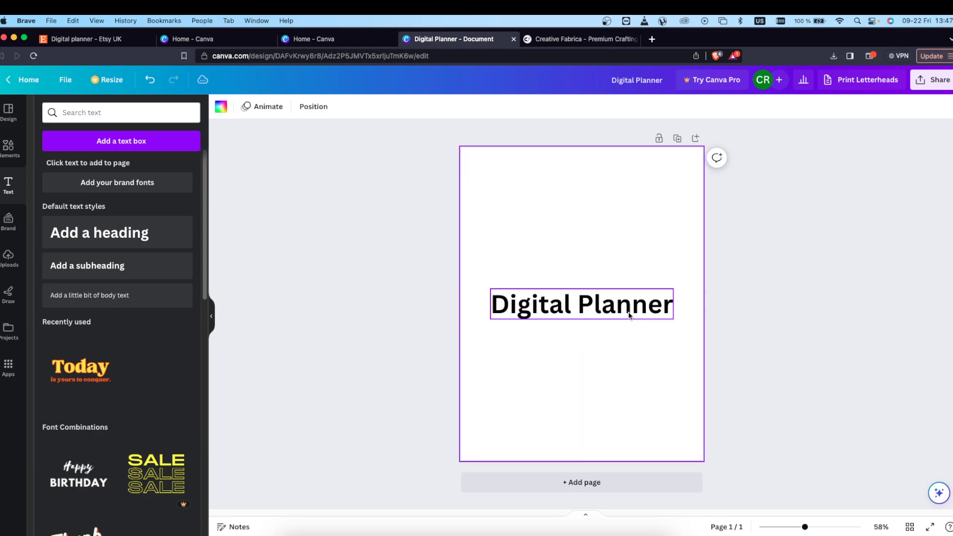
# - Change the "Digital Planner" heading's font to Belleza
pyautogui.click(628, 314)
pyautogui.click(223, 103)
pyautogui.click(112, 414)
pyautogui.click(574, 349)
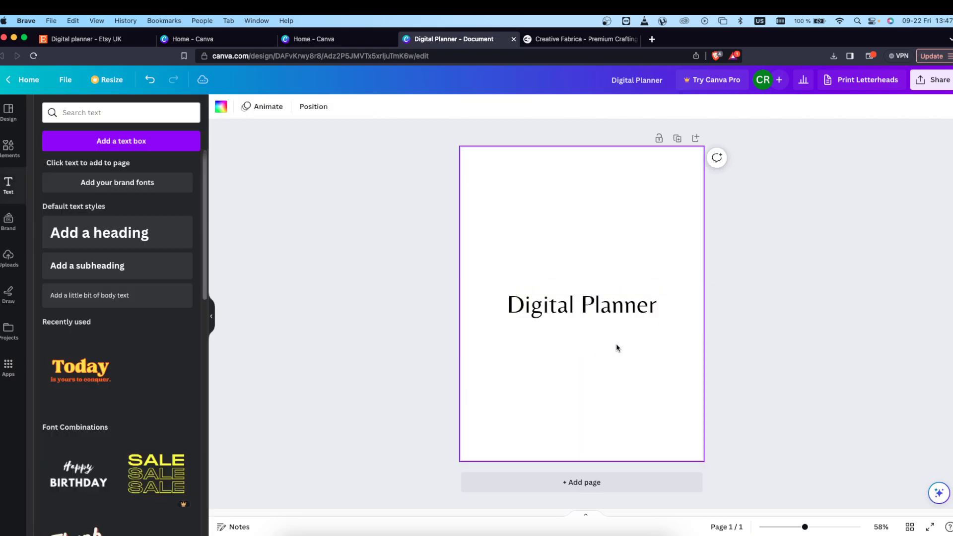
# - Enlarge the "Digital Planner" heading to about size 73.3 and move it to the upper part of the page, horizontally centred
pyautogui.click(652, 308)
pyautogui.moveTo(657, 289); pyautogui.dragTo(626, 205)
pyautogui.click(672, 364)
pyautogui.click(632, 238)
pyautogui.click(225, 201)
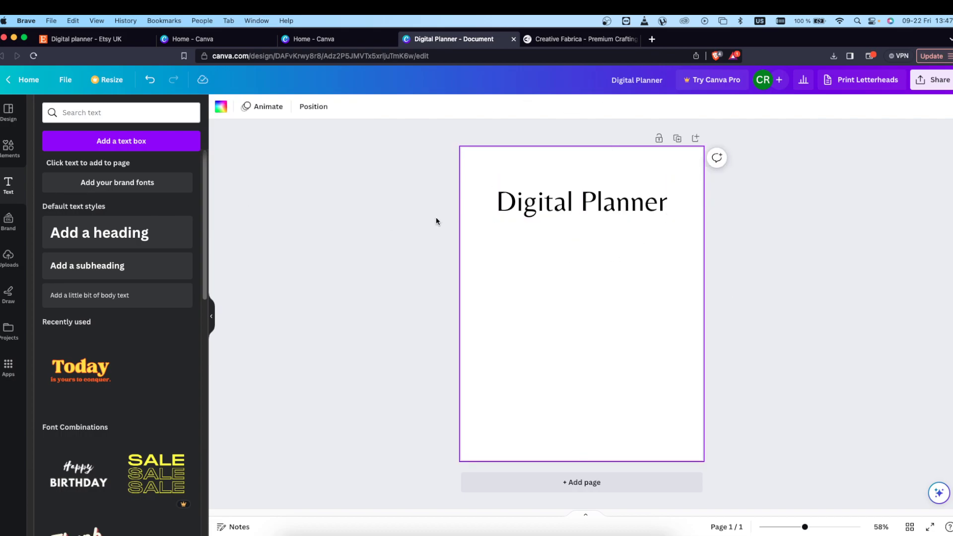
# - Search the elements library for "flowers" and limit the results to graphics
pyautogui.click(8, 147)
pyautogui.click(85, 113)
pyautogui.write('flowers')
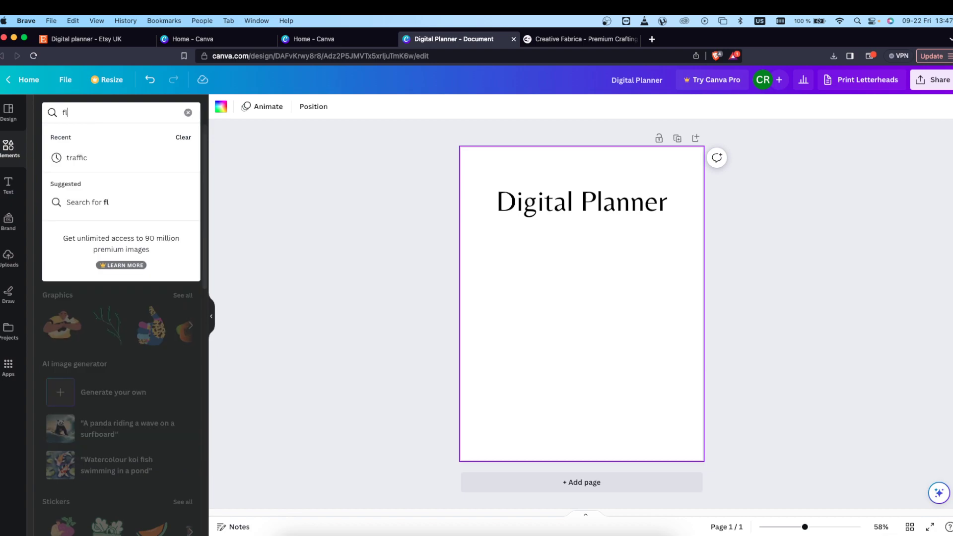
pyautogui.press('Return')
pyautogui.click(78, 137)
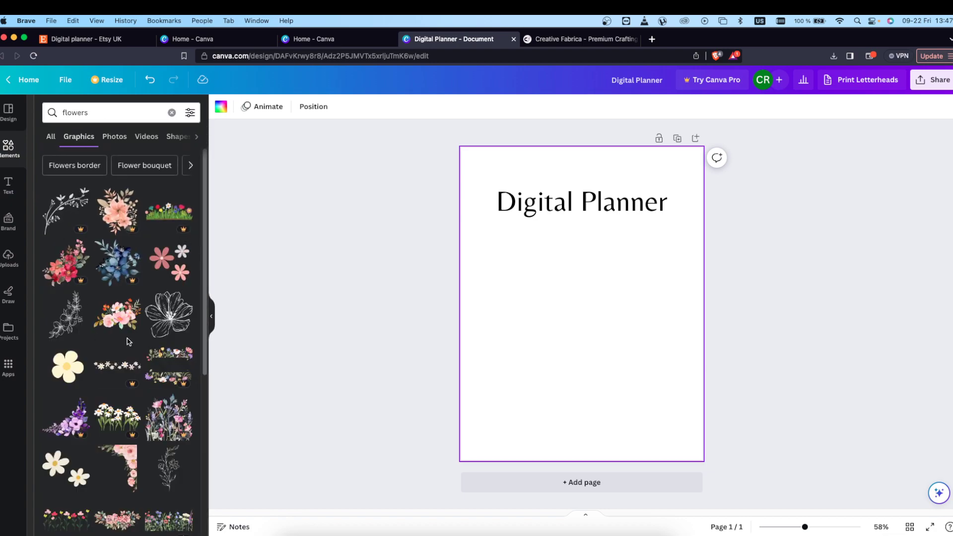
# - Add the pale yellow five-petal flower, shrink it and place it above the end of the "Digital Planner" heading
pyautogui.click(67, 367)
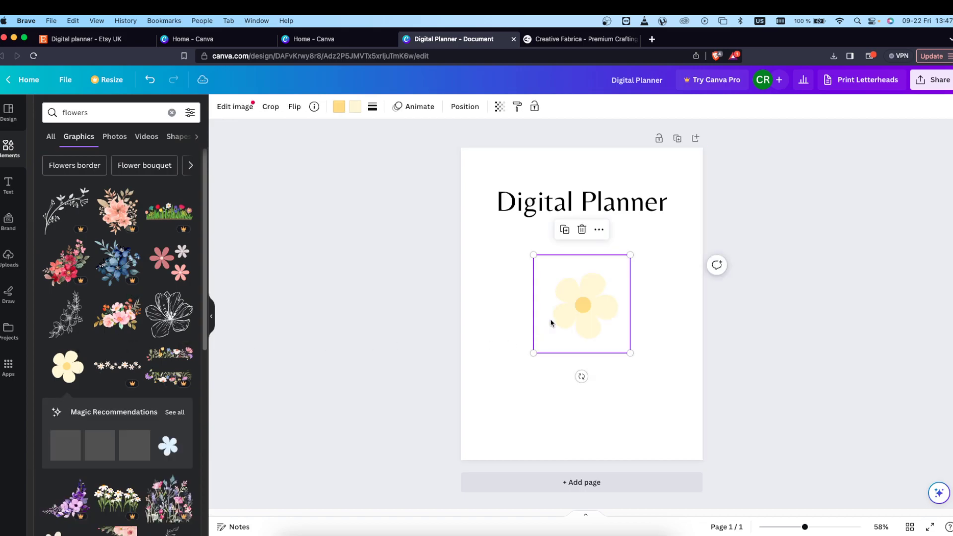
pyautogui.moveTo(630, 255); pyautogui.dragTo(589, 296)
pyautogui.moveTo(564, 326); pyautogui.dragTo(648, 179)
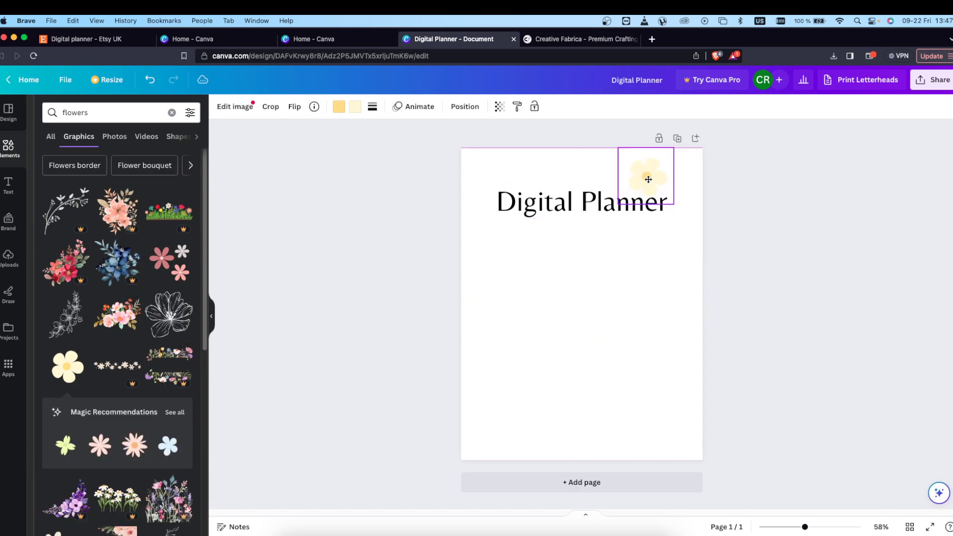
pyautogui.click(647, 239)
# - Set the page background to a custom light purple colour
pyautogui.click(221, 106)
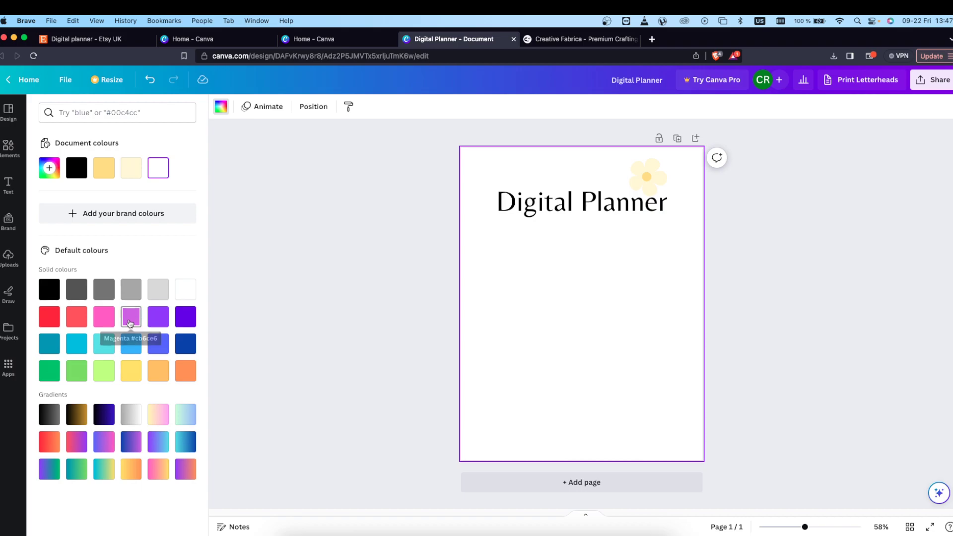
pyautogui.click(157, 317)
pyautogui.click(49, 168)
pyautogui.click(107, 219)
pyautogui.moveTo(107, 219); pyautogui.dragTo(70, 210)
pyautogui.click(666, 164)
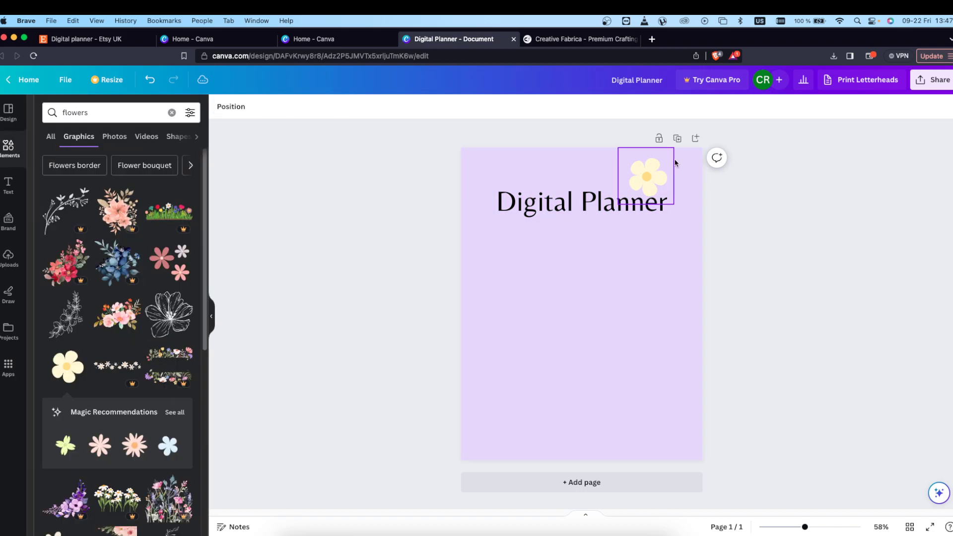
# - Arrange copies of the yellow flower in both upper corners of the page and just below the heading
pyautogui.moveTo(655, 171); pyautogui.dragTo(472, 164)
pyautogui.click(525, 163)
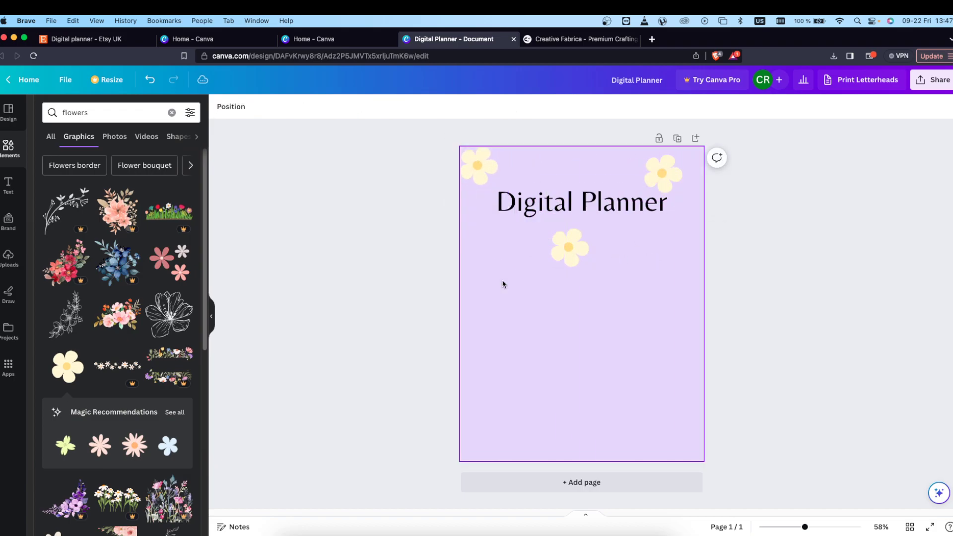
pyautogui.click(103, 450)
pyautogui.moveTo(619, 346); pyautogui.dragTo(568, 294)
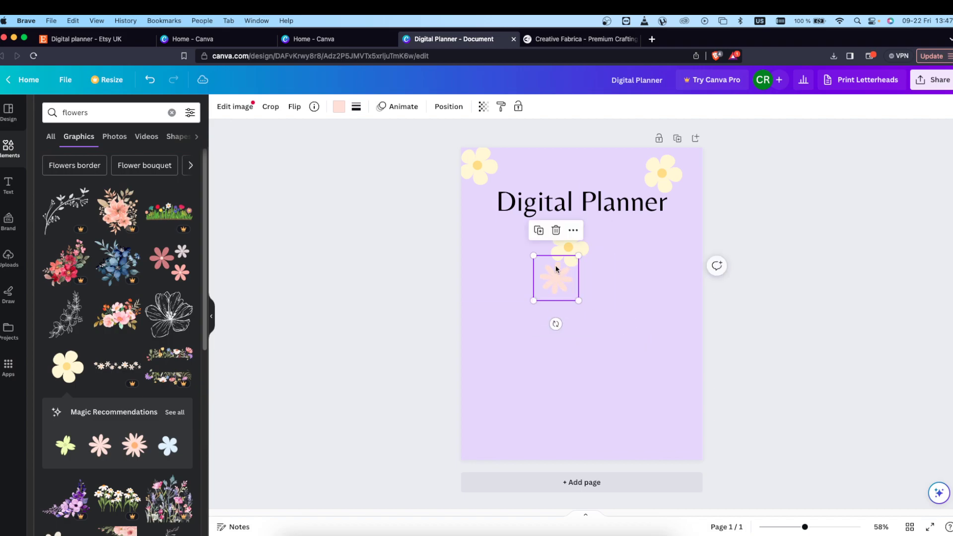
pyautogui.press('Delete')
# - Add small green flowers and three-leaf sprigs beside the yellow flowers, and repeat the whole cluster four times across the lower page
pyautogui.click(77, 446)
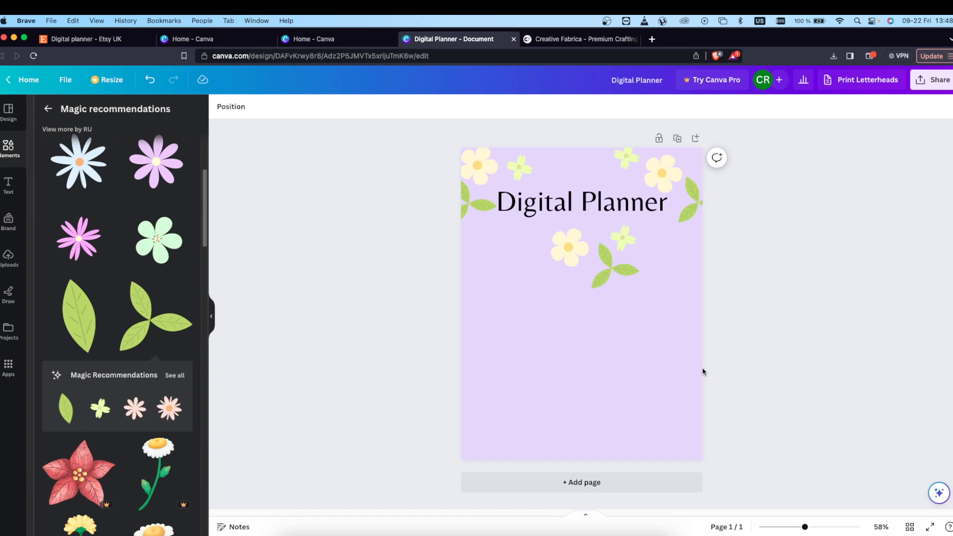
pyautogui.moveTo(706, 298); pyautogui.dragTo(655, 304)
pyautogui.press('super+v')
pyautogui.press('super+c')
pyautogui.press('super+v')
pyautogui.press('super+z')
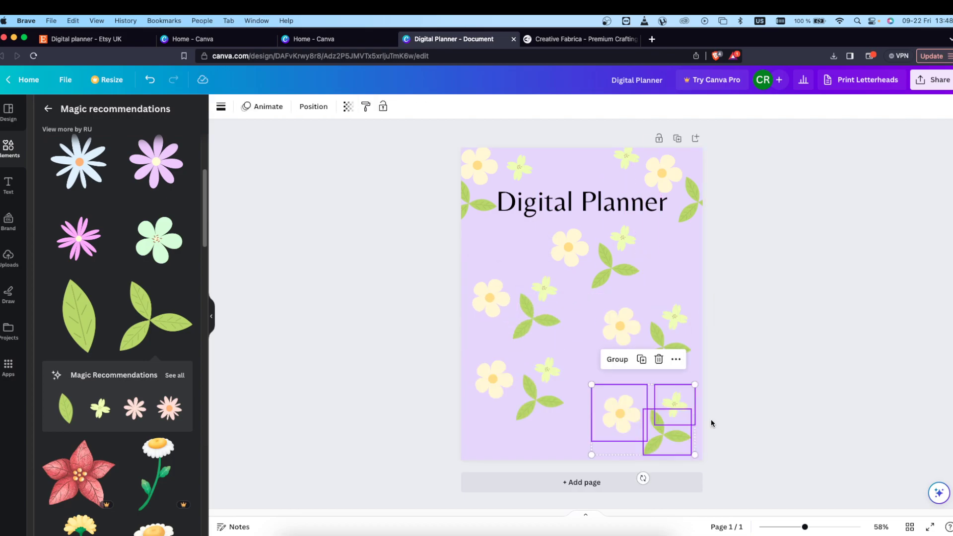
pyautogui.click(757, 431)
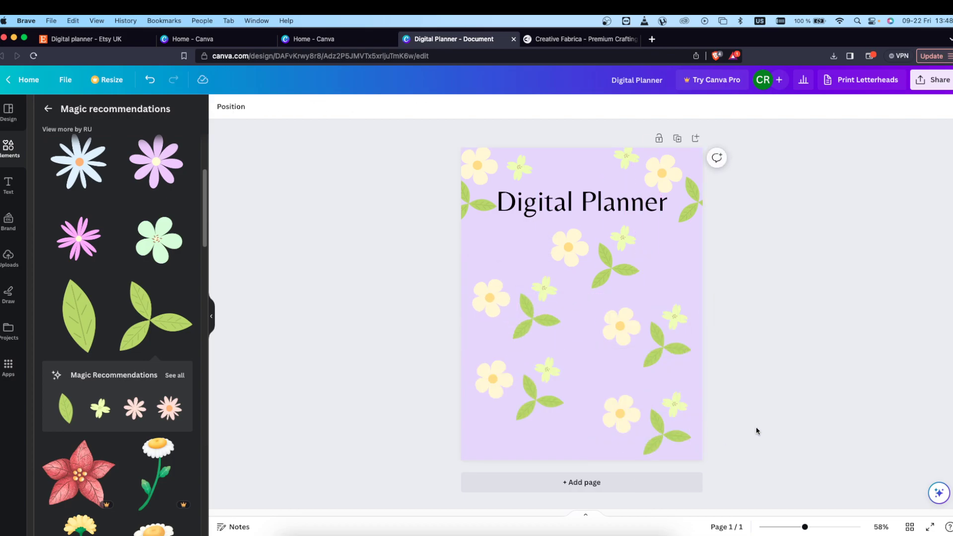
# - Add a second page and paste a copy of the cover heading onto it, reworded to "INDEX"
pyautogui.click(660, 481)
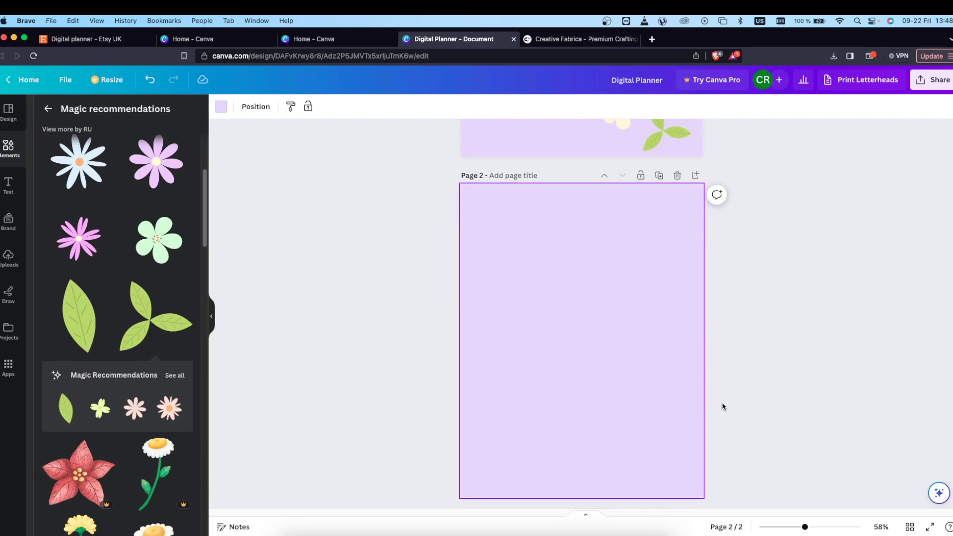
pyautogui.scroll(6, 723, 406)
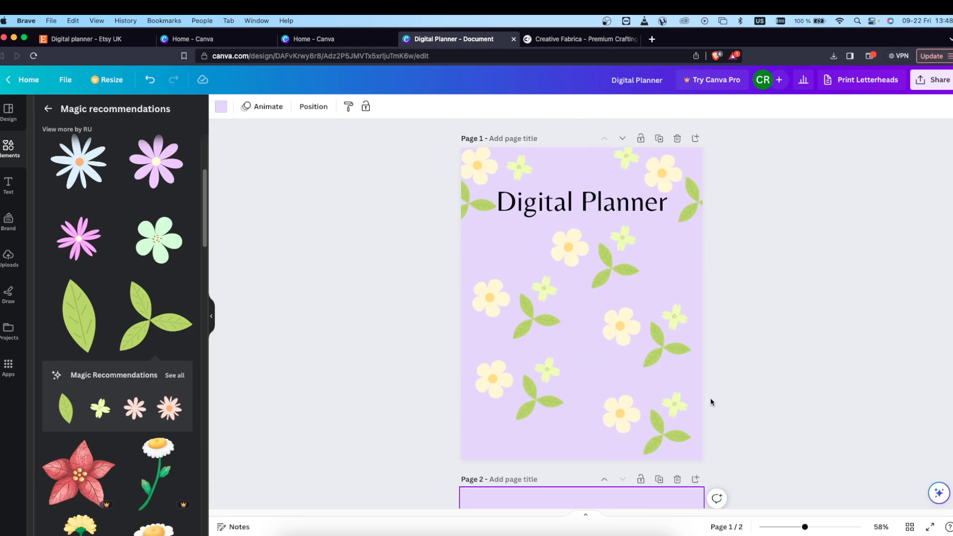
pyautogui.click(565, 211)
pyautogui.press('super+c')
pyautogui.scroll(-5, 602, 297)
pyautogui.press('super+v')
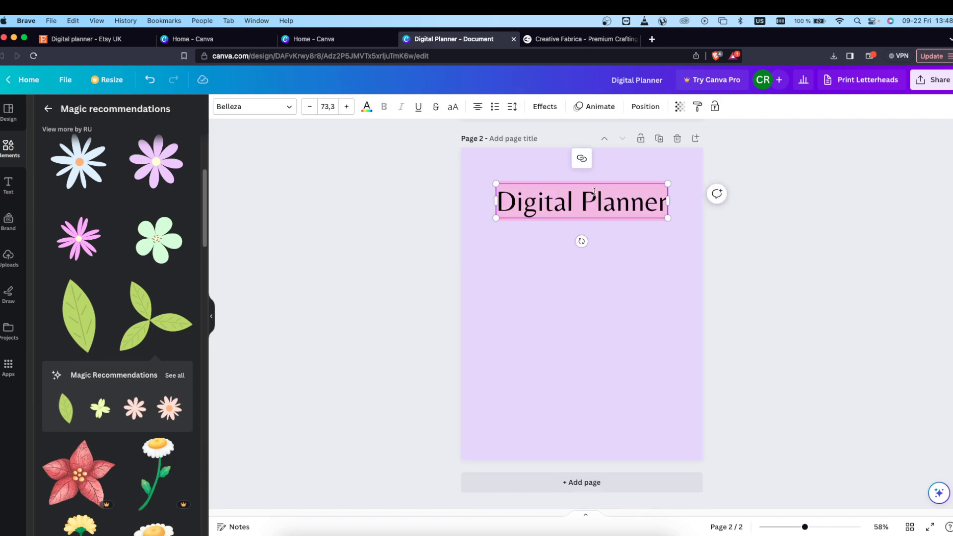
pyautogui.press('BackSpace')
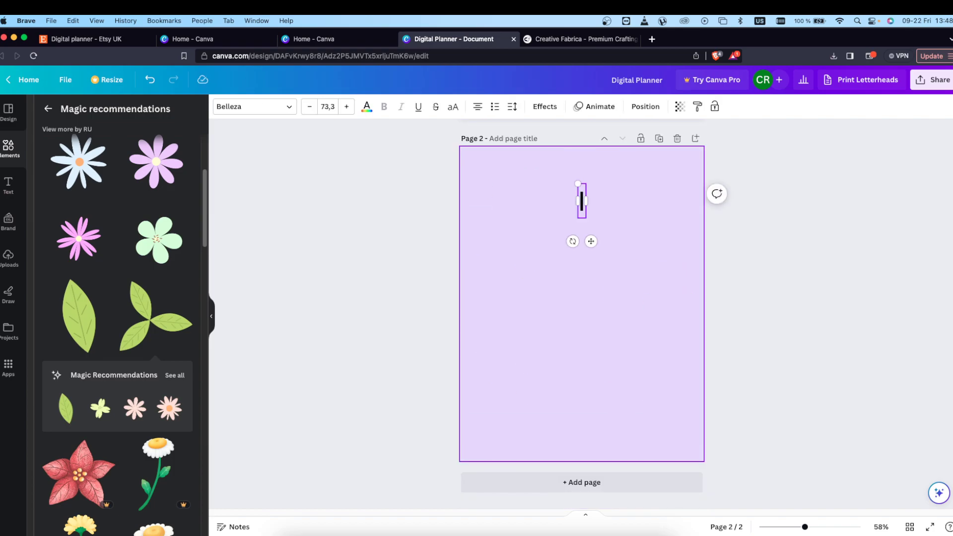
pyautogui.write('INDEX')
pyautogui.press('Escape')
# - Add a size 24.6 copy of the heading below "INDEX" near the page's left edge, reading "Daily Planner"
pyautogui.moveTo(598, 211); pyautogui.dragTo(503, 217)
pyautogui.click(566, 134)
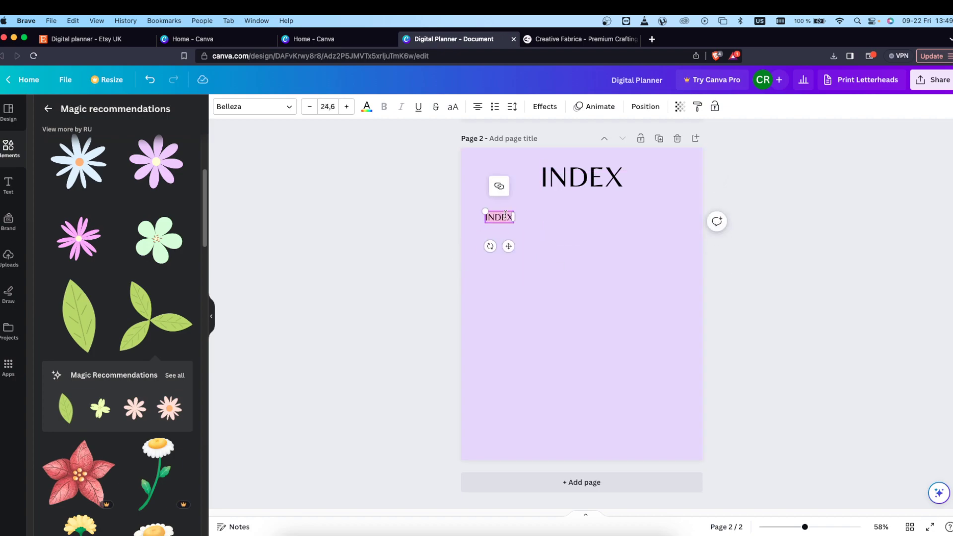
pyautogui.write('Daily')
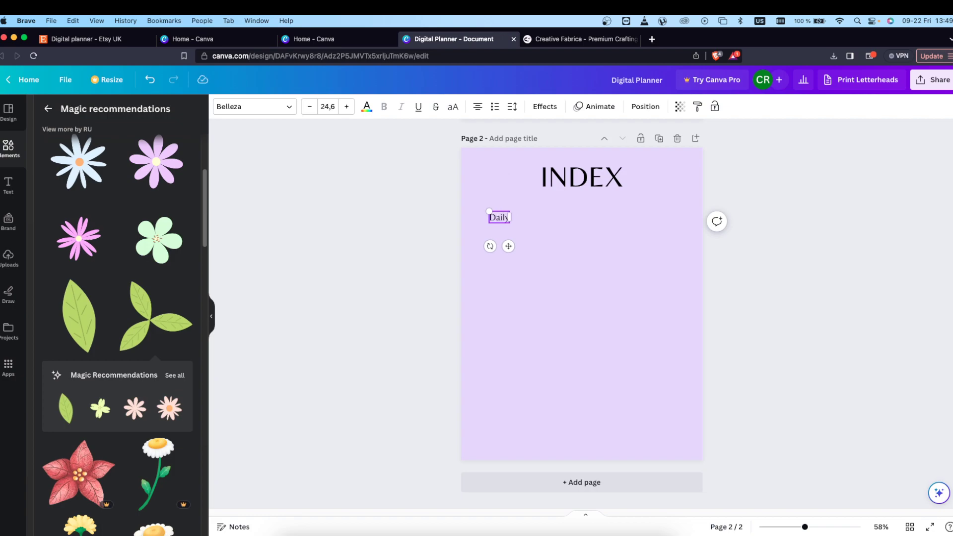
pyautogui.write(' Planner')
pyautogui.click(541, 254)
# - Duplicate the "Daily Planner" entry, place the copy directly below it and reword it to "Weekly Planner"
pyautogui.click(508, 219)
pyautogui.click(482, 187)
pyautogui.moveTo(497, 229)
pyautogui.mouseDown()
pyautogui.moveTo(489, 244)
pyautogui.moveTo(498, 247)
pyautogui.mouseUp()
pyautogui.doubleClick(493, 244)
pyautogui.doubleClick(489, 244)
pyautogui.write('Weekly')
pyautogui.click(494, 288)
# - Duplicate the "Weekly Planner" entry, place the copy directly below it and reword it to "Monthly Planner"
pyautogui.click(517, 250)
pyautogui.click(482, 212)
pyautogui.moveTo(491, 246); pyautogui.dragTo(492, 271)
pyautogui.click(500, 268)
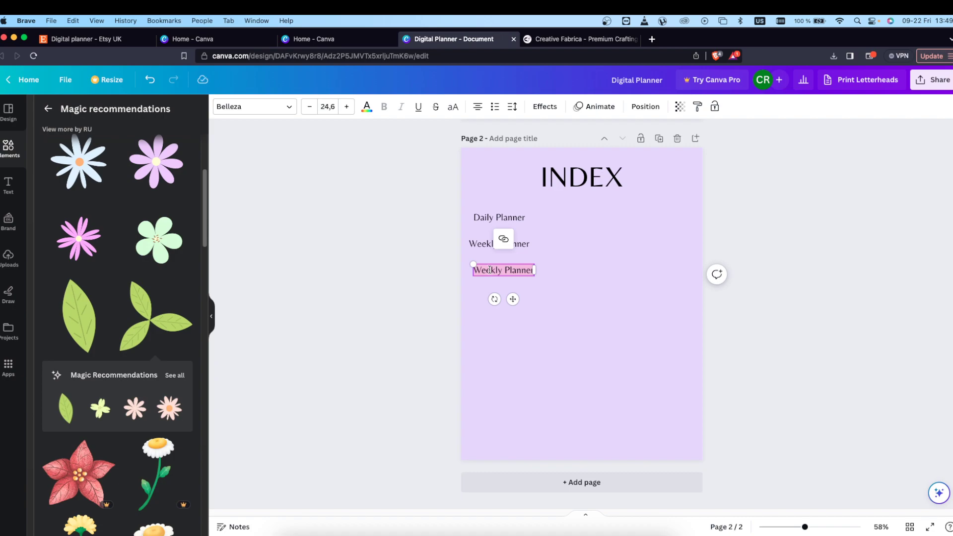
pyautogui.write('Monthly')
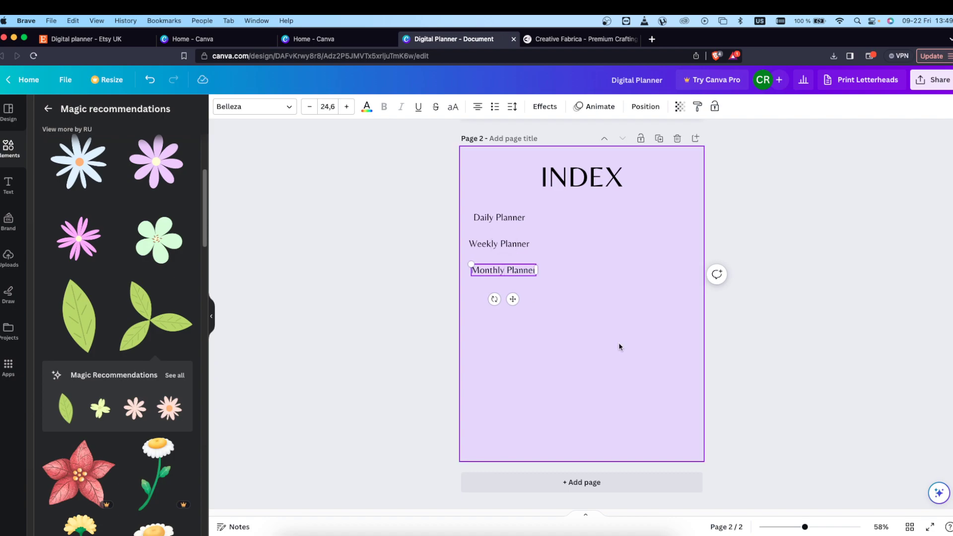
# - Left-align the text of the three index entries and line up their starting edges below "INDEX"
pyautogui.click(575, 328)
pyautogui.moveTo(496, 245); pyautogui.dragTo(495, 240)
pyautogui.moveTo(486, 317); pyautogui.dragTo(485, 114)
pyautogui.click(477, 106)
pyautogui.click(574, 353)
pyautogui.moveTo(502, 217); pyautogui.dragTo(501, 216)
pyautogui.click(503, 272)
pyautogui.click(517, 222)
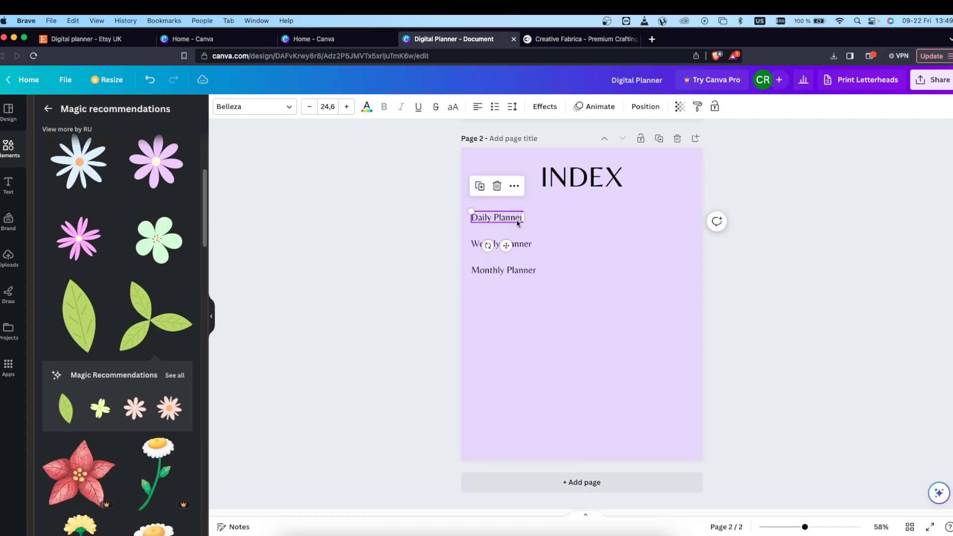
# - Select the three index entries together and shift them slightly inward from the page's left edge
pyautogui.click(569, 232)
pyautogui.moveTo(553, 217); pyautogui.dragTo(515, 267)
pyautogui.click(615, 263)
pyautogui.moveTo(679, 202); pyautogui.dragTo(489, 295)
pyautogui.click(399, 318)
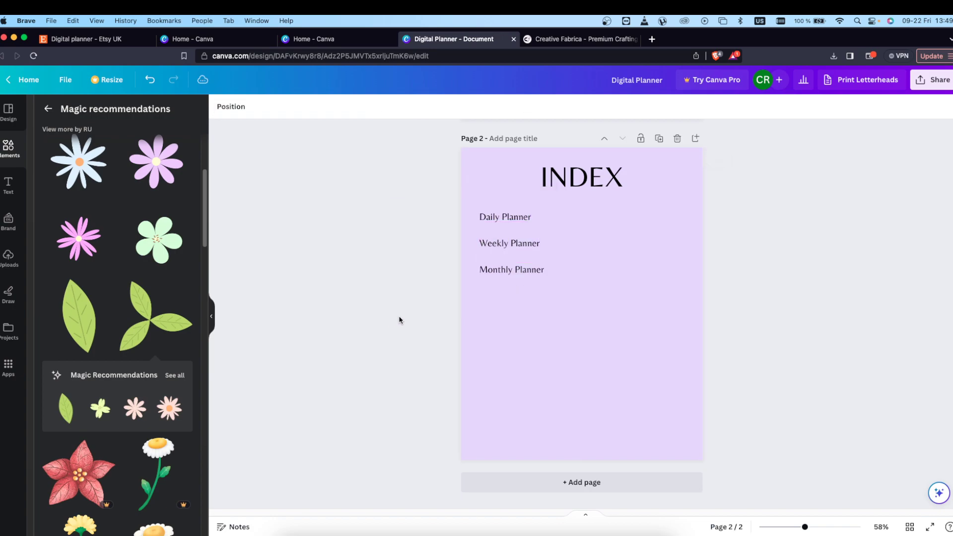
# - Add a third page and place a copy of the "Daily Planner" entry centred near its top
pyautogui.click(665, 480)
pyautogui.scroll(3, 490, 175)
pyautogui.click(491, 134)
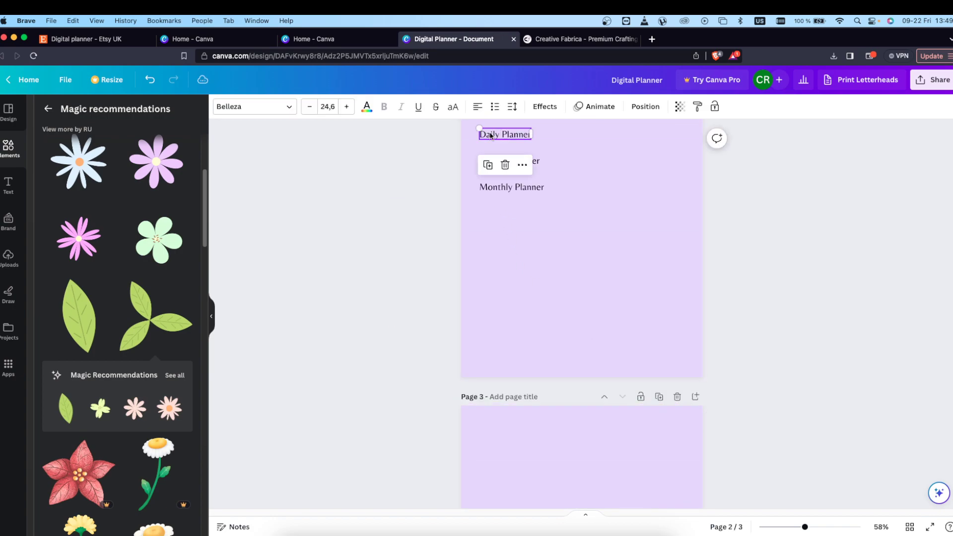
pyautogui.moveTo(514, 147); pyautogui.dragTo(585, 438)
pyautogui.scroll(-2, 621, 413)
pyautogui.click(642, 398)
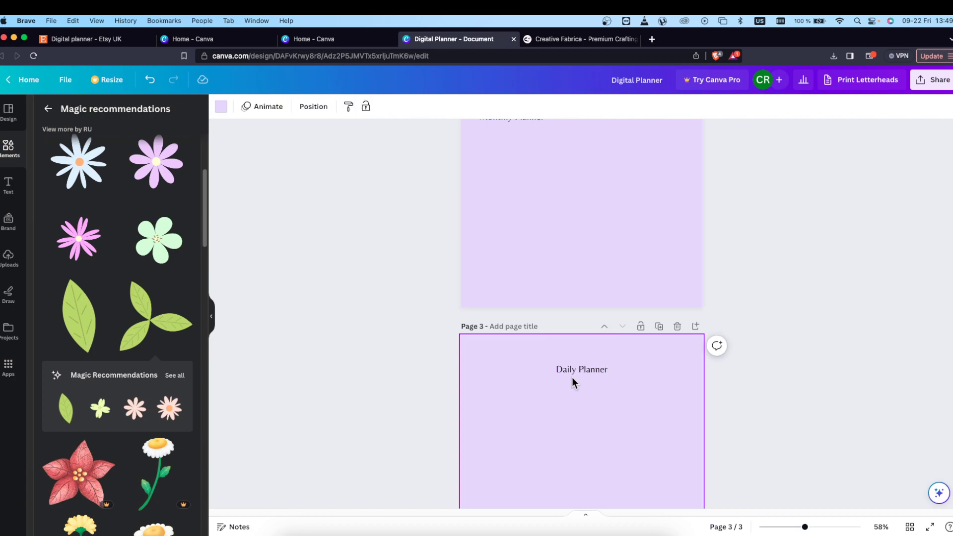
# - Enlarge the "Daily Planner" text on page 3 to size 71.5 and recentre it near the page's top
pyautogui.scroll(-5, 686, 405)
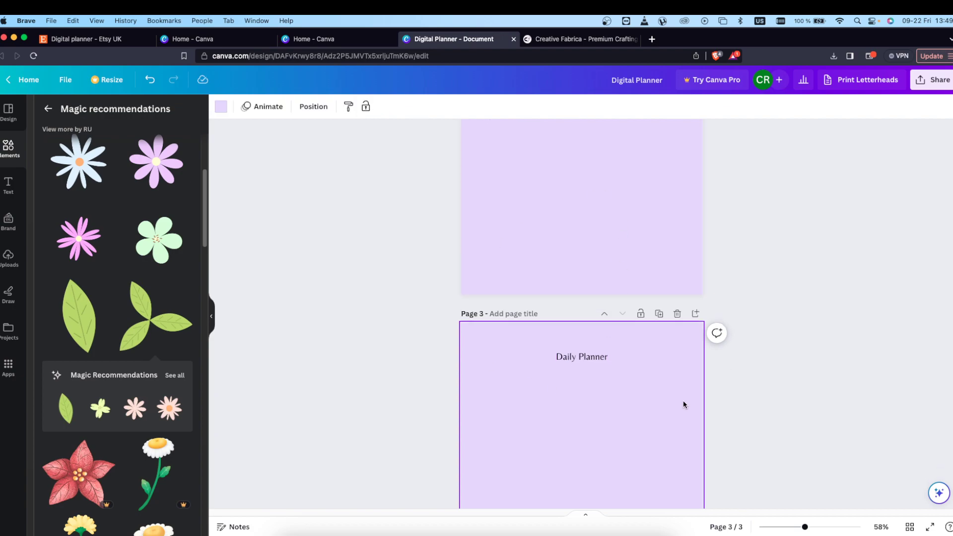
pyautogui.click(607, 218)
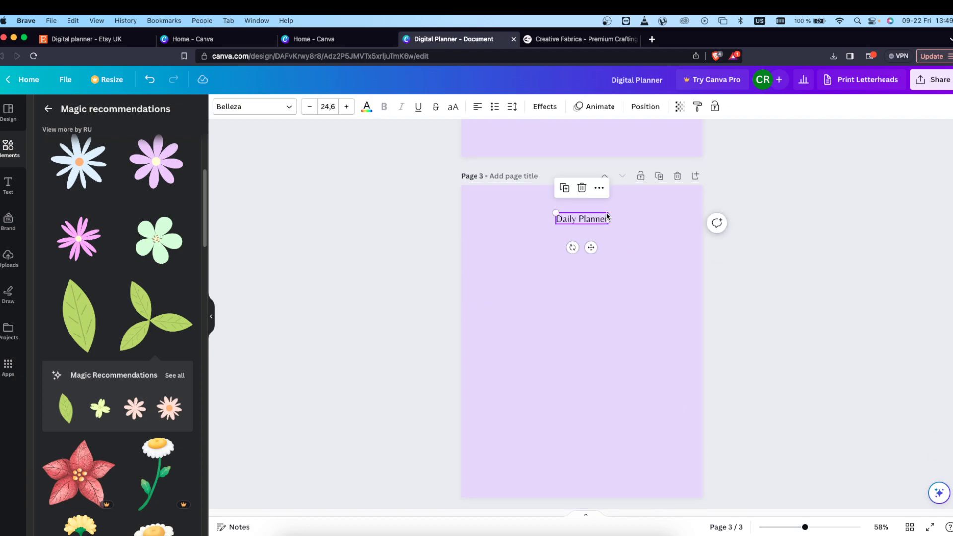
pyautogui.moveTo(607, 213); pyautogui.dragTo(706, 192)
pyautogui.moveTo(645, 208); pyautogui.dragTo(598, 218)
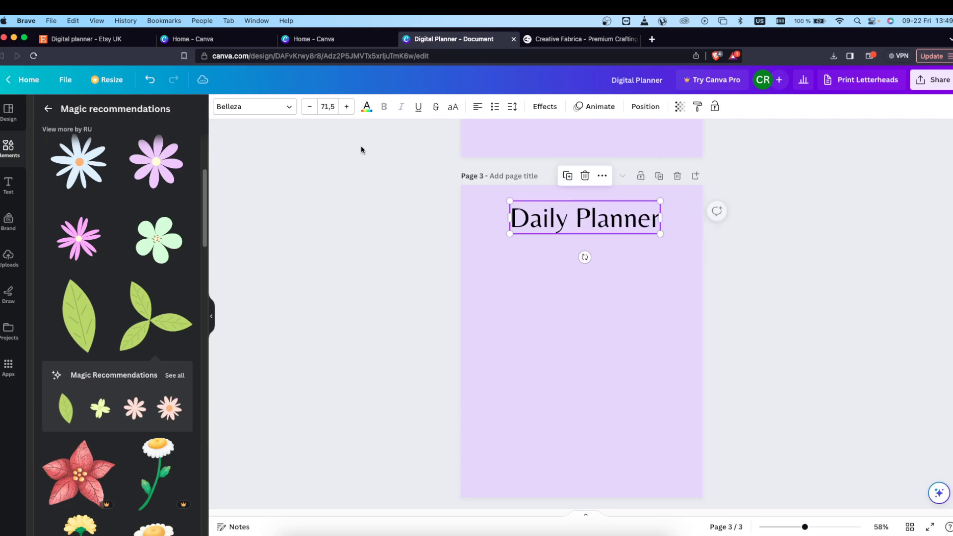
# - Set the page 3 "Daily Planner" heading in the Brittany font, scale it down and centre it
pyautogui.click(272, 110)
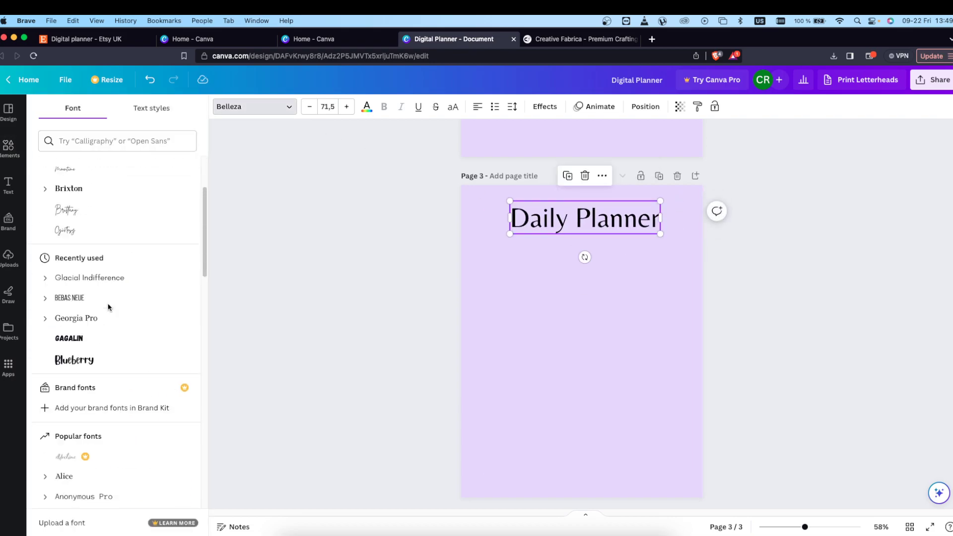
pyautogui.click(104, 336)
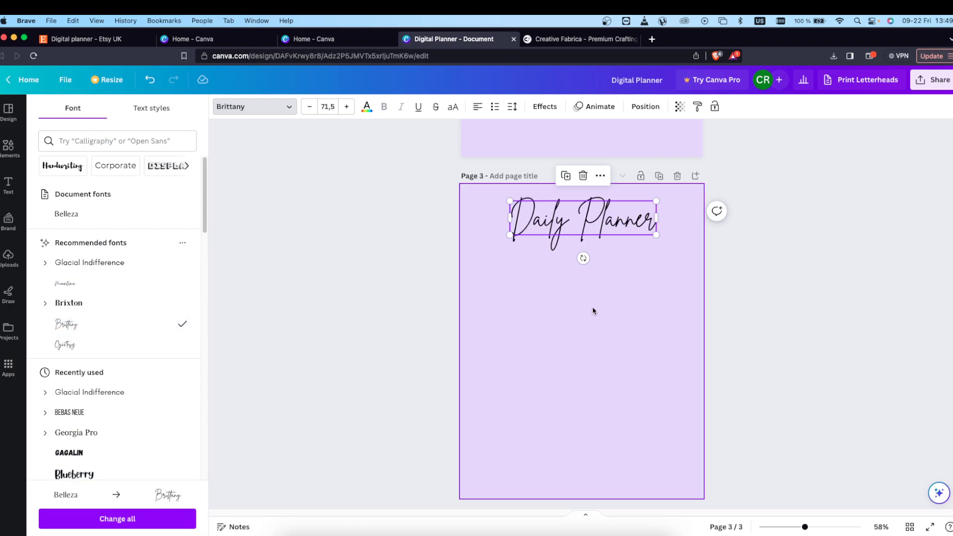
pyautogui.click(623, 226)
pyautogui.moveTo(655, 234); pyautogui.dragTo(607, 222)
pyautogui.click(679, 251)
# - Title page 3 "Daily Planner"
pyautogui.scroll(8, 679, 251)
pyautogui.scroll(-3, 575, 270)
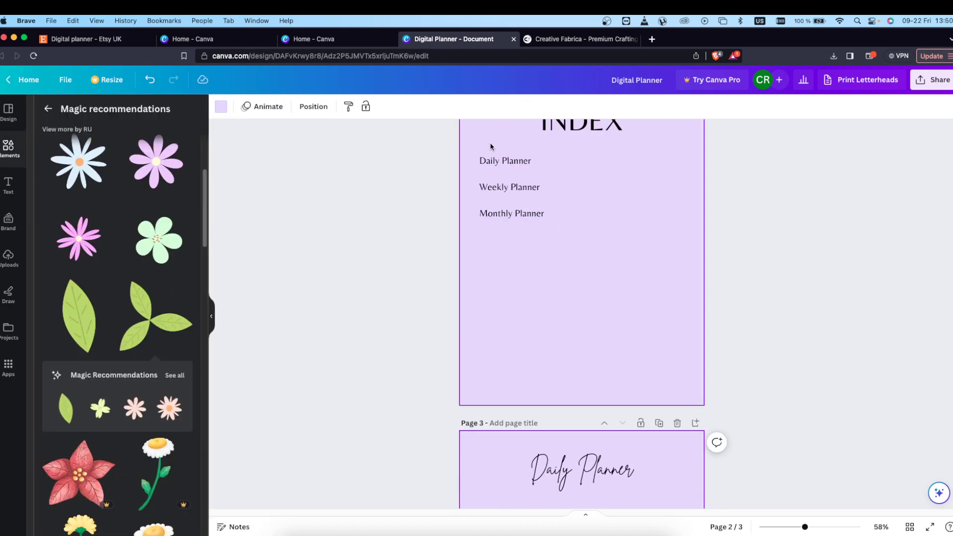
pyautogui.scroll(2, 510, 183)
pyautogui.click(503, 462)
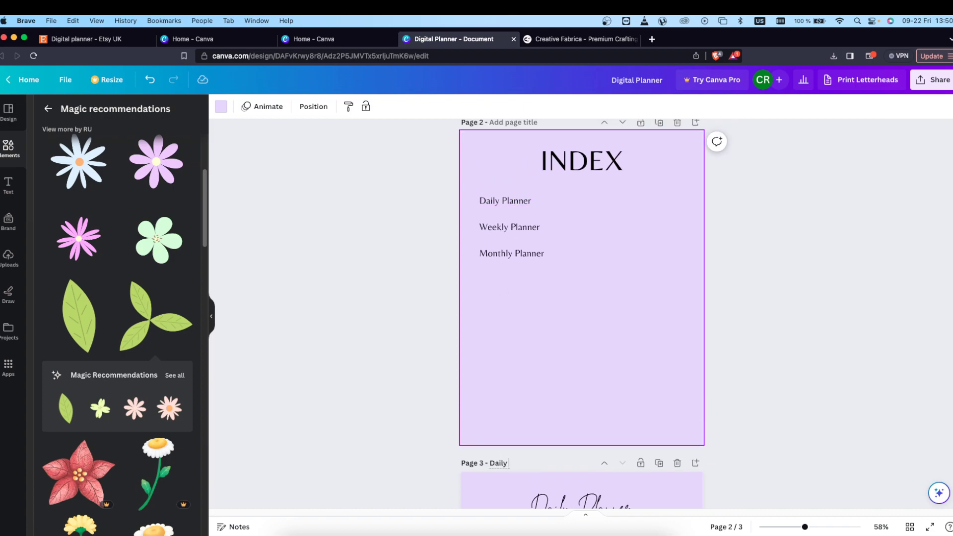
pyautogui.write('Daily PlannerO')
# - Link the "Daily Planner" entry on the index page to the document page "3 - Daily Planner"
pyautogui.scroll(3, 540, 360)
pyautogui.click(504, 270)
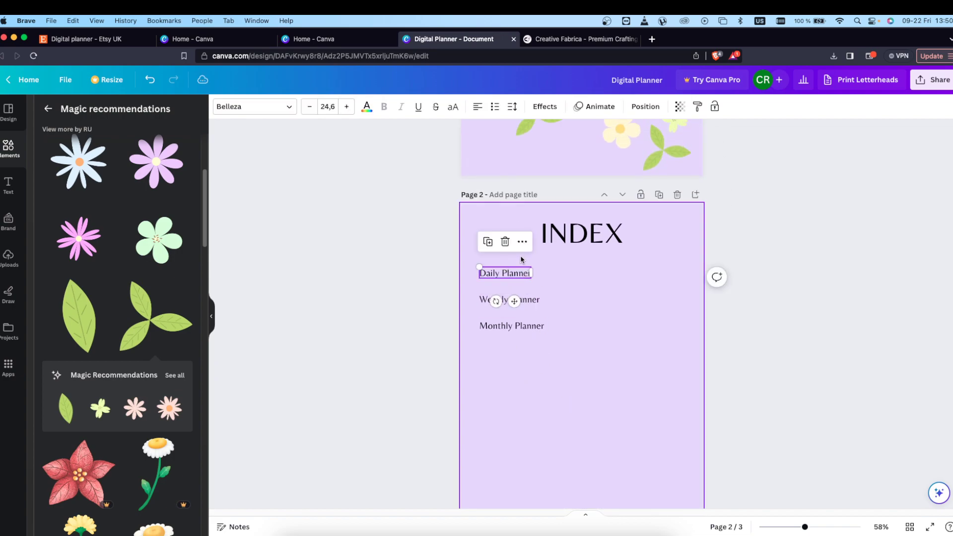
pyautogui.click(521, 243)
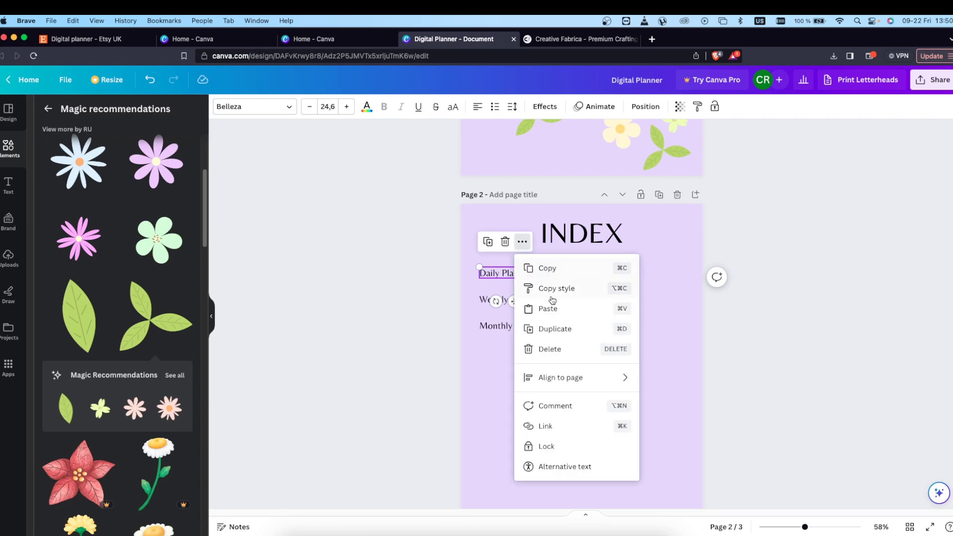
pyautogui.click(550, 426)
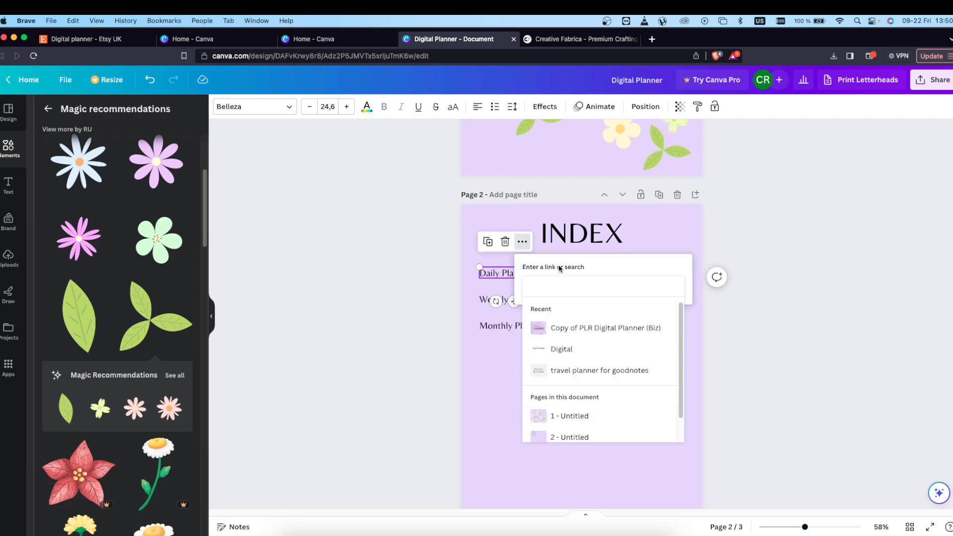
pyautogui.scroll(-1, 610, 392)
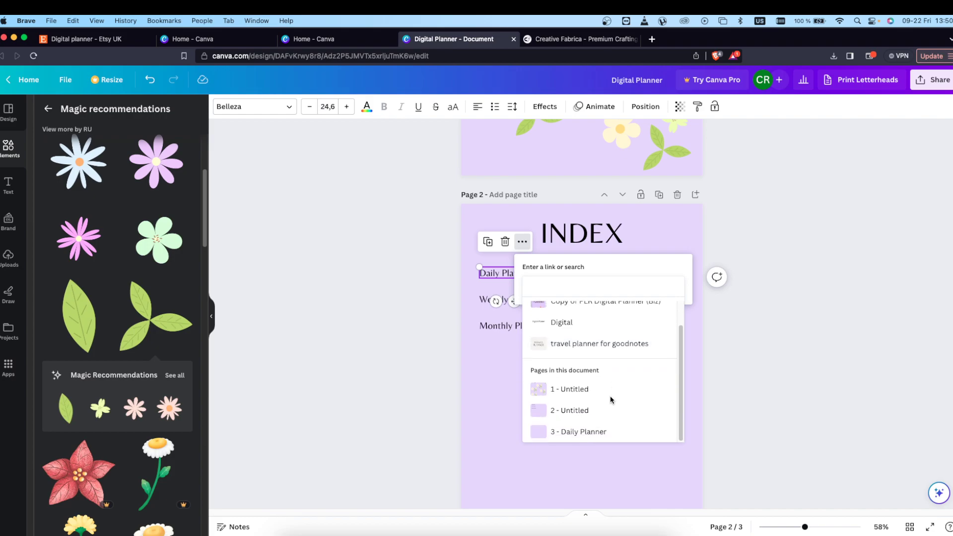
pyautogui.click(587, 435)
pyautogui.click(609, 312)
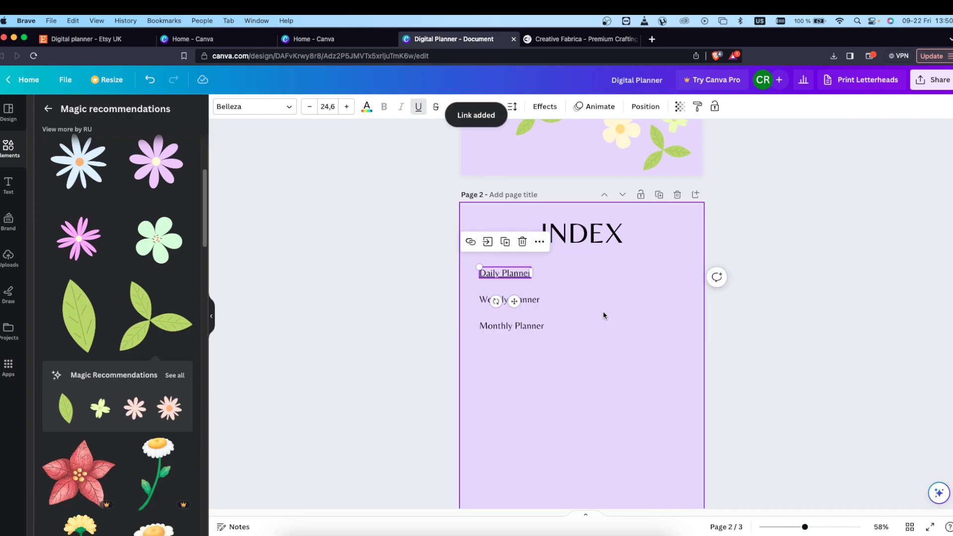
# - Review the linked "Daily Planner" index entry and the Daily Planner page it points to
pyautogui.click(524, 255)
pyautogui.click(516, 273)
pyautogui.click(567, 275)
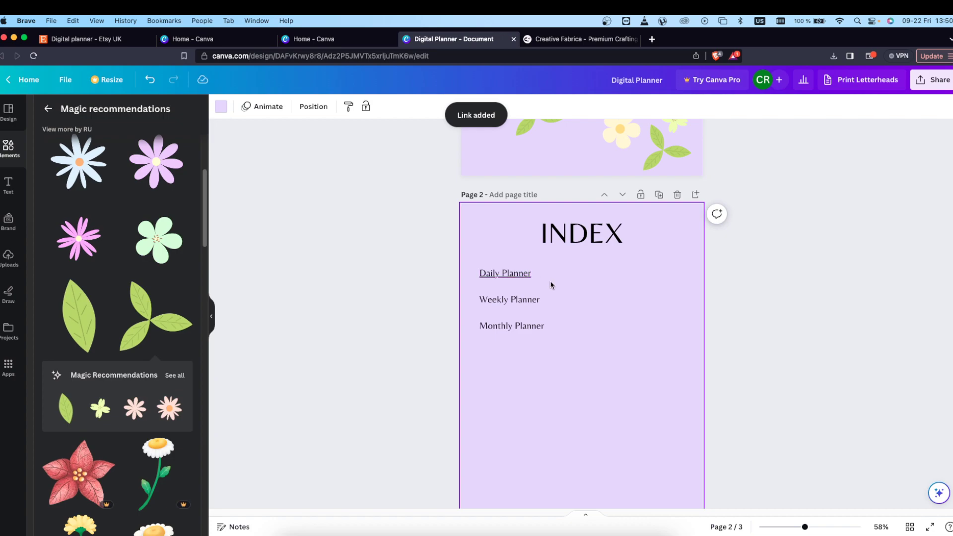
pyautogui.click(514, 275)
pyautogui.scroll(-7, 570, 285)
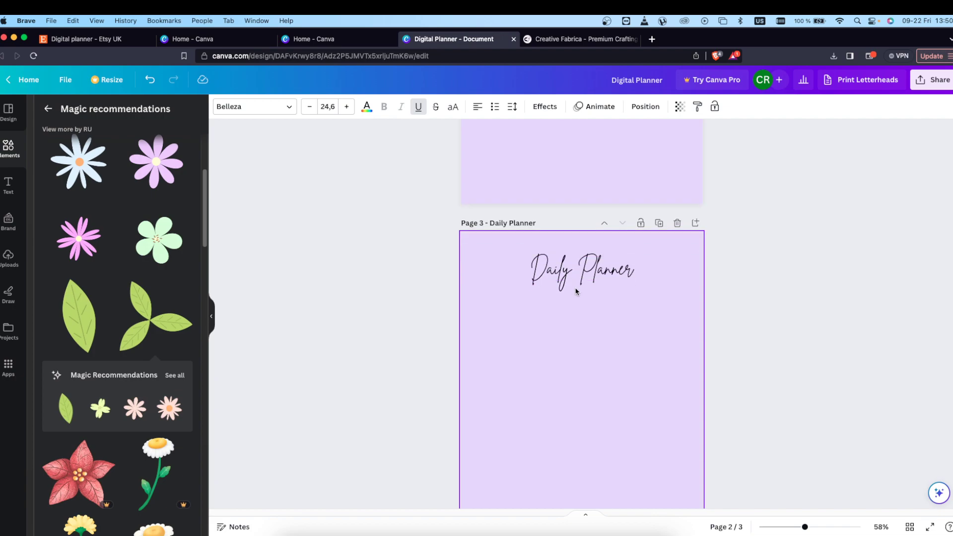
pyautogui.click(650, 327)
pyautogui.scroll(-1, 651, 327)
pyautogui.scroll(5, 565, 367)
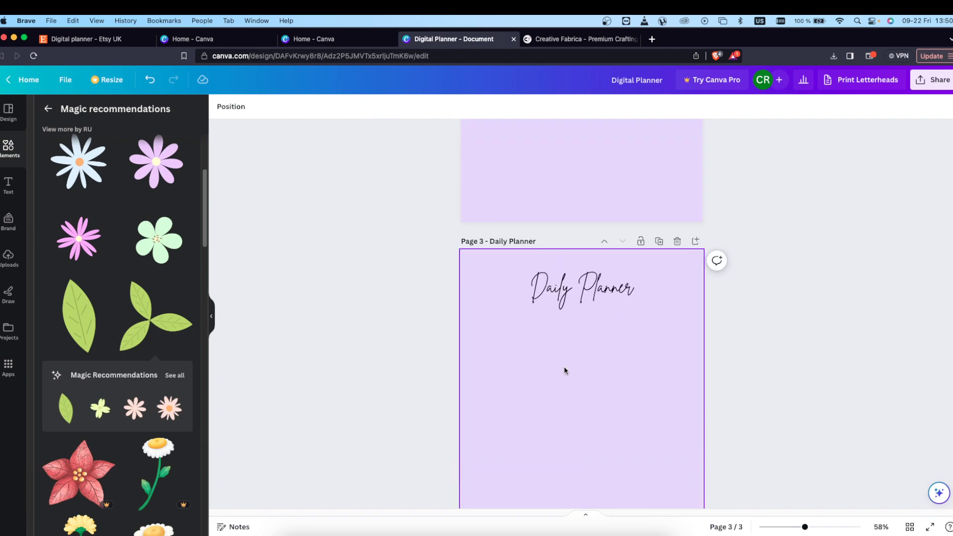
pyautogui.scroll(2, 564, 370)
pyautogui.scroll(-8, 563, 370)
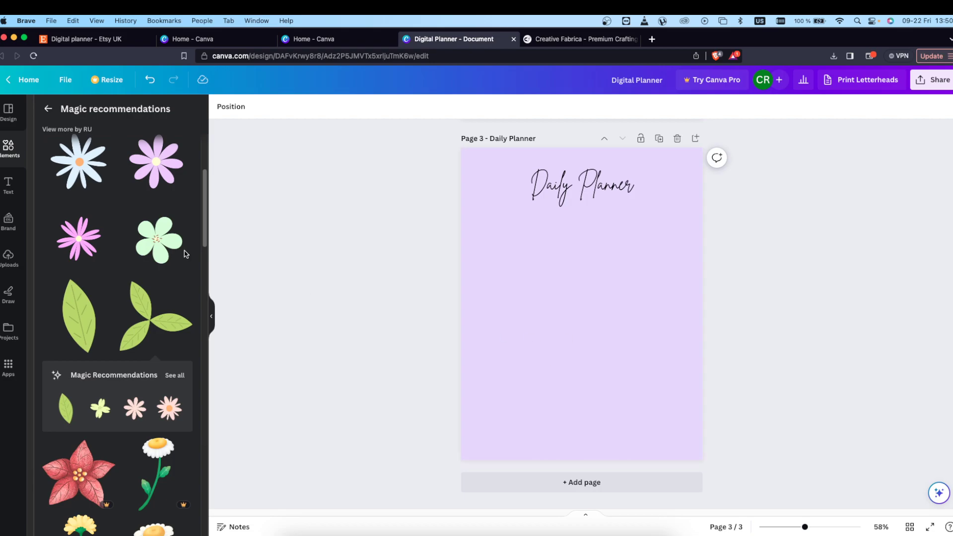
# - Search the document templates for "daily planner" and browse the designs
pyautogui.click(9, 144)
pyautogui.click(9, 112)
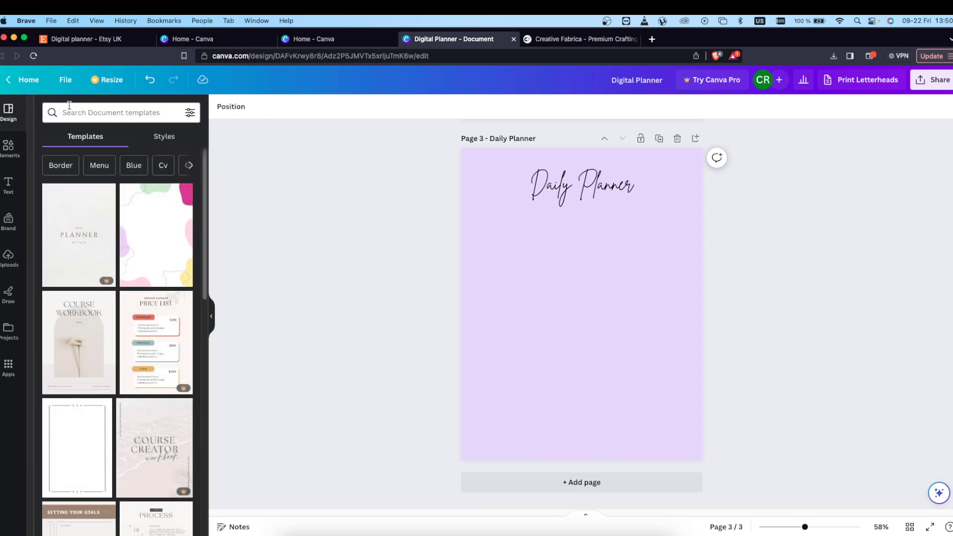
pyautogui.click(101, 112)
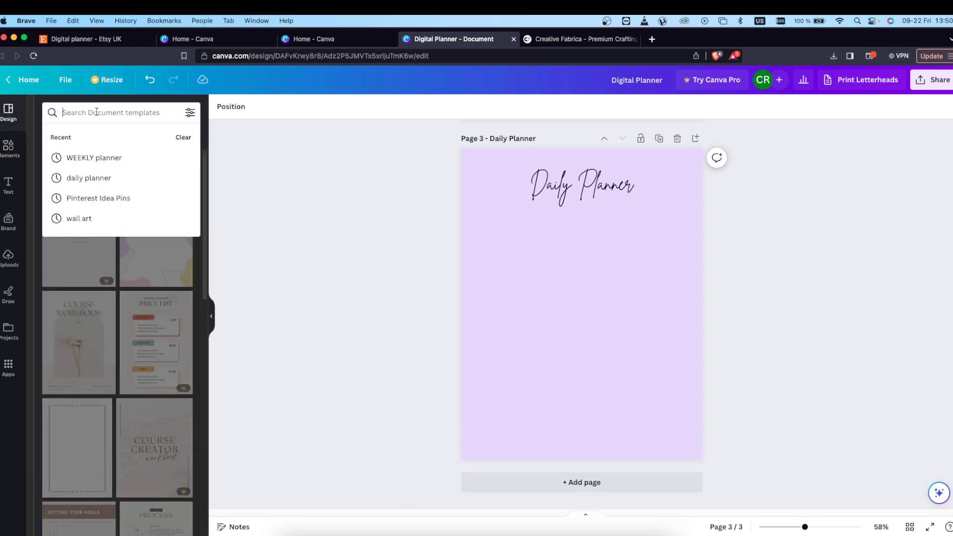
pyautogui.click(112, 178)
pyautogui.scroll(-10, 180, 284)
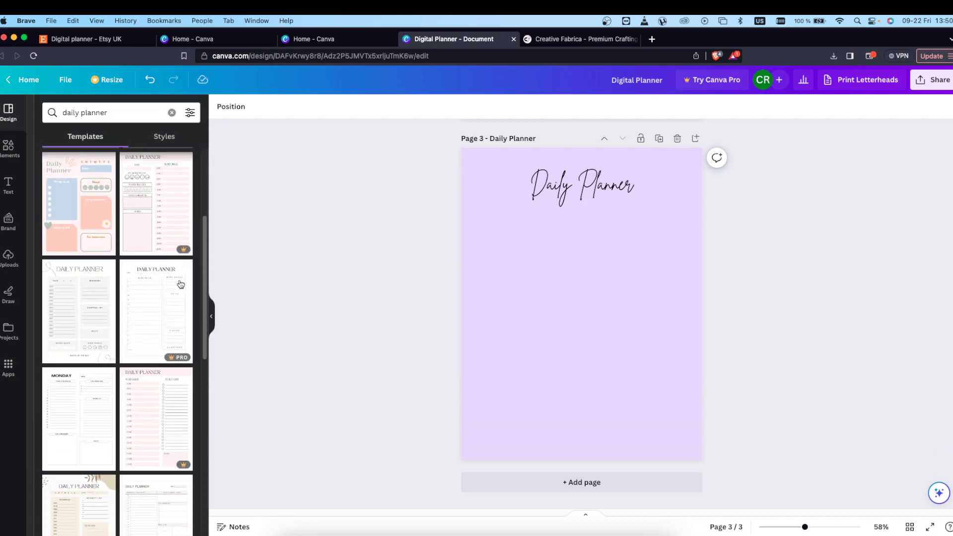
pyautogui.scroll(-5, 180, 284)
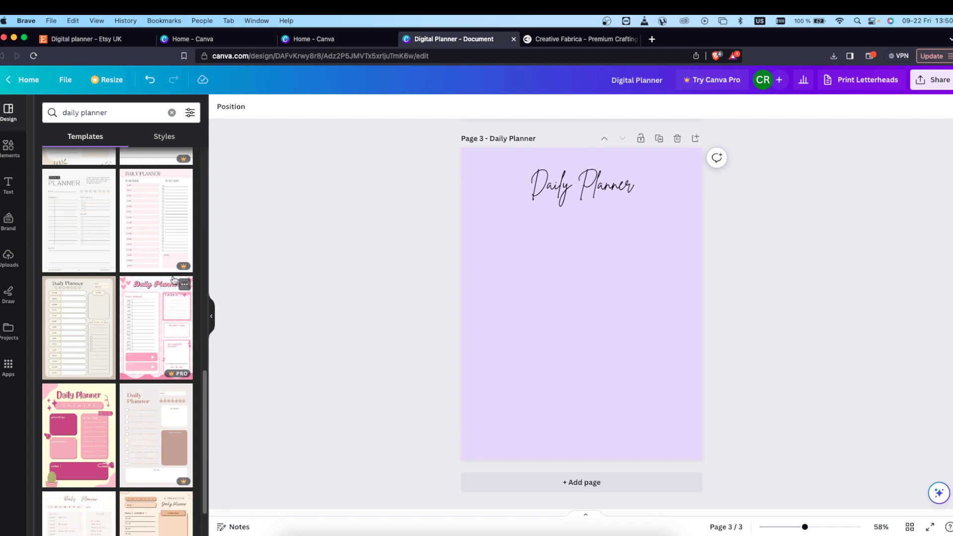
# - Add a fourth page and apply the "Cream Coach Daily Planner Workbook Worksheet" template to it
pyautogui.click(590, 481)
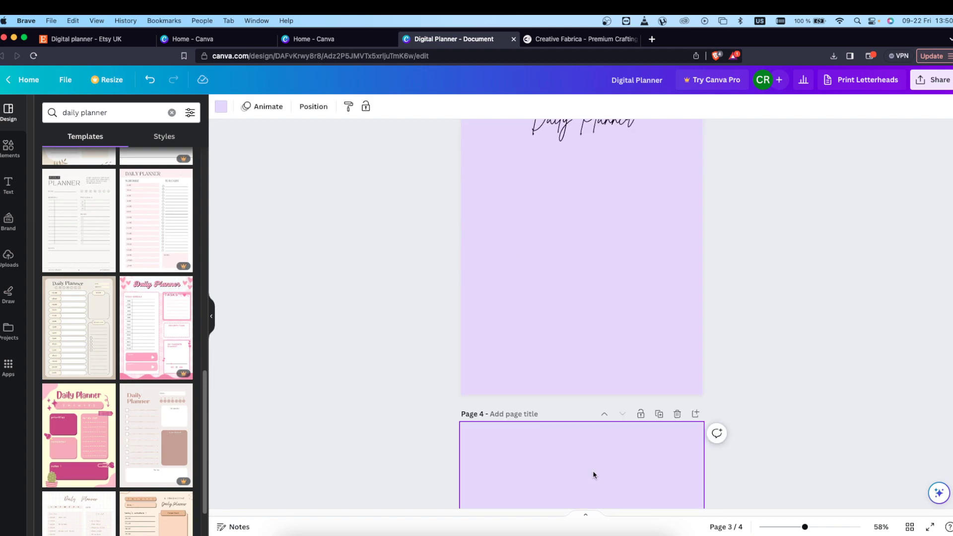
pyautogui.click(79, 225)
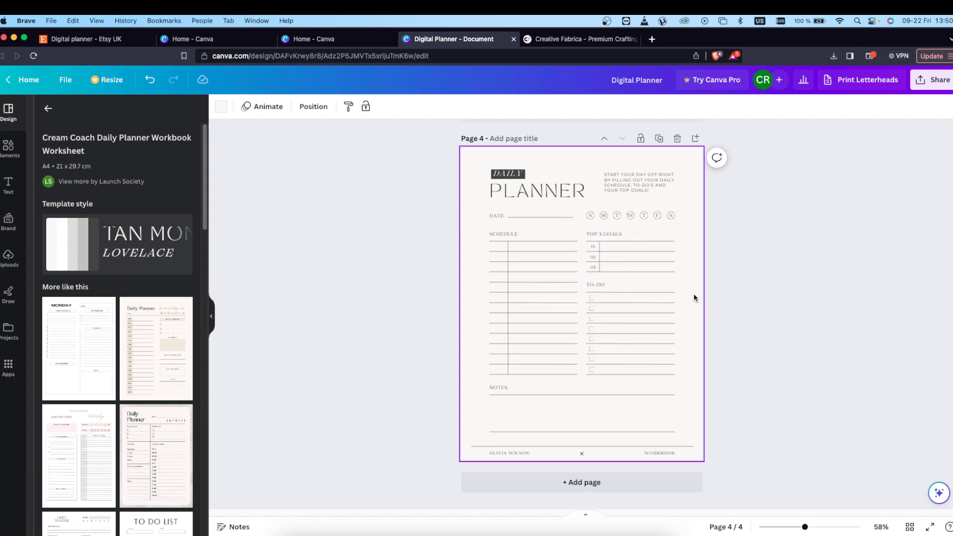
pyautogui.click(754, 290)
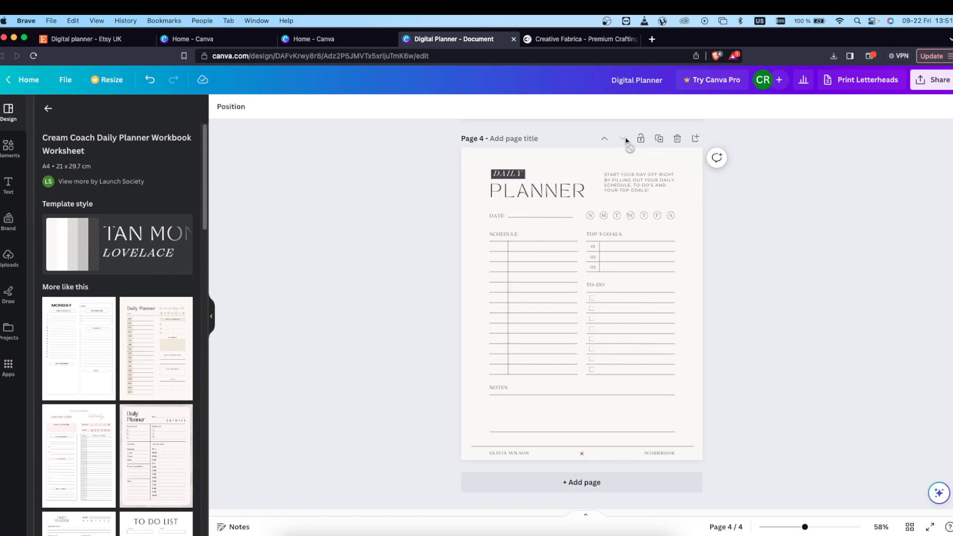
pyautogui.moveTo(744, 186); pyautogui.dragTo(369, 445)
pyautogui.click(426, 384)
# - Change the font of the "PLANNER" and "DAILY" title texts on page 4 to Belleza
pyautogui.click(526, 195)
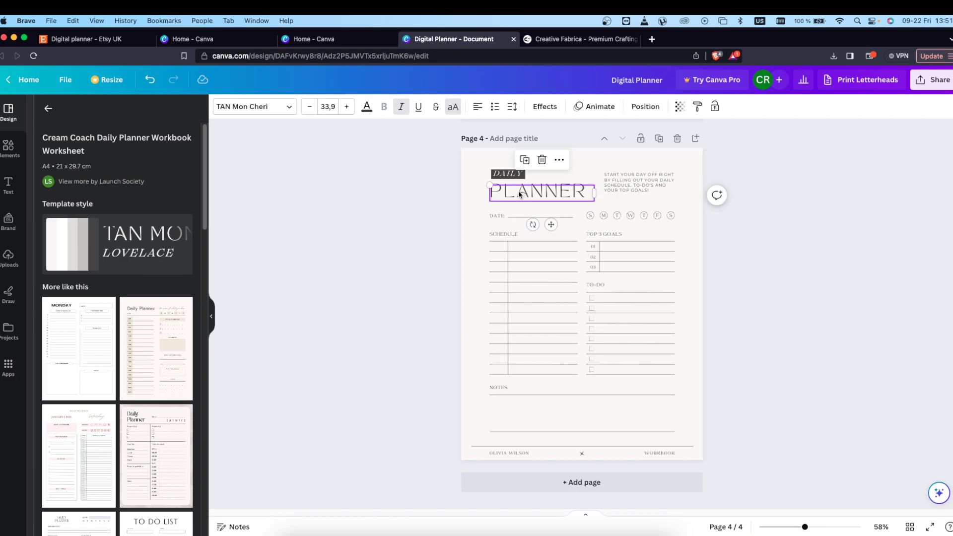
pyautogui.click(262, 107)
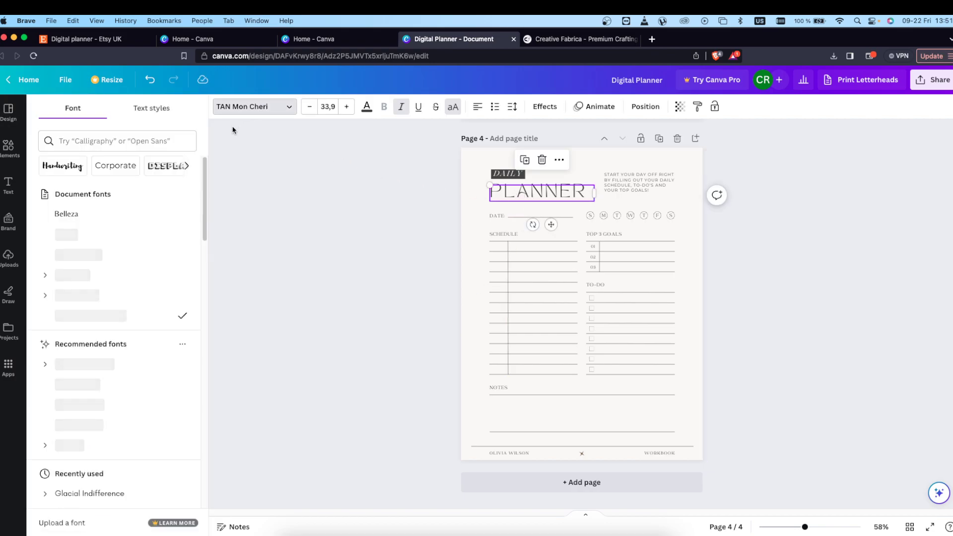
pyautogui.click(185, 214)
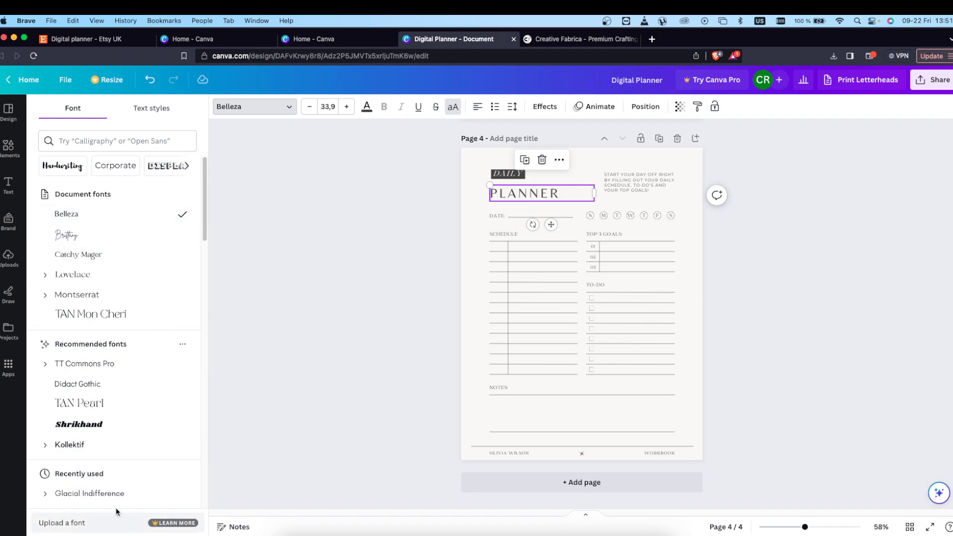
pyautogui.click(504, 175)
pyautogui.click(108, 213)
# - Set the "TOP 3 GOALS" heading in Belleza and replace Catchy Mager with Belleza throughout the design
pyautogui.click(603, 234)
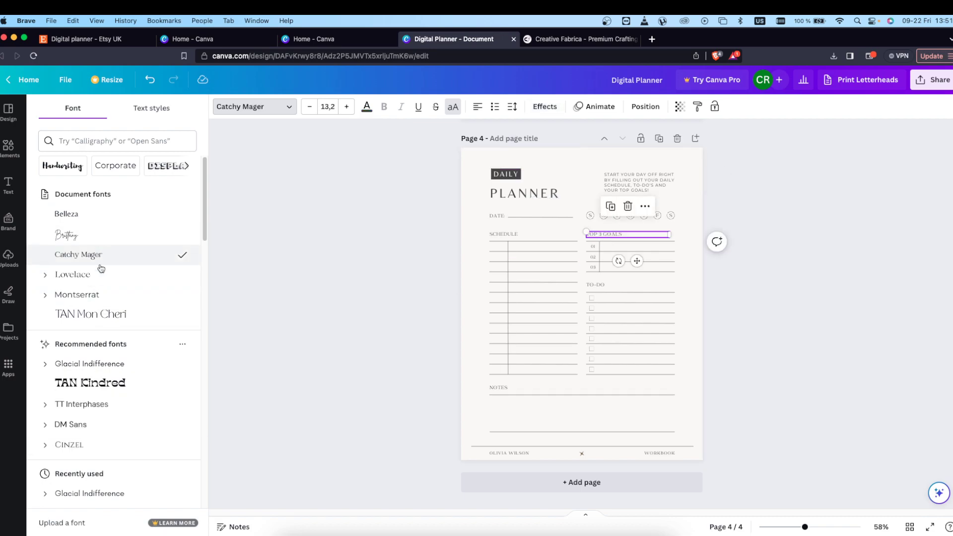
pyautogui.click(96, 222)
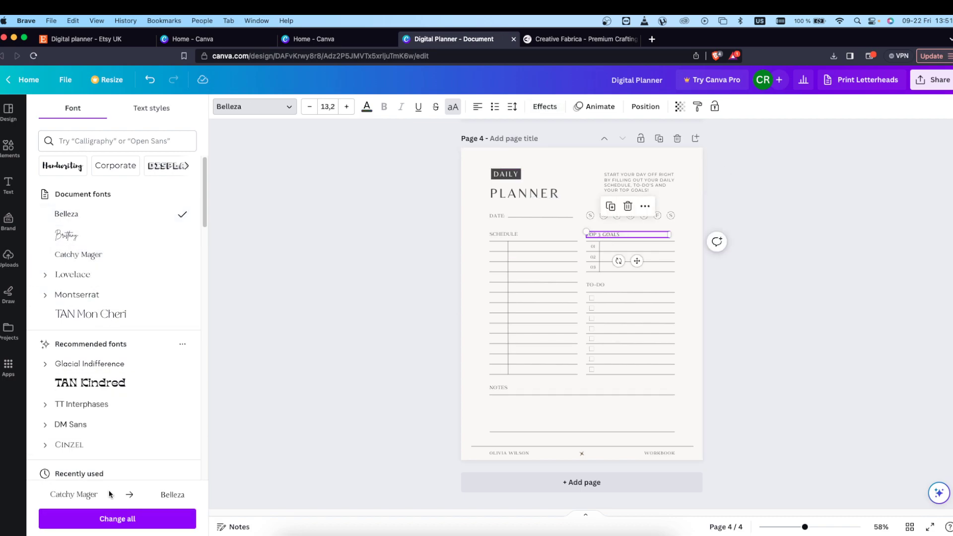
pyautogui.click(110, 517)
pyautogui.click(334, 432)
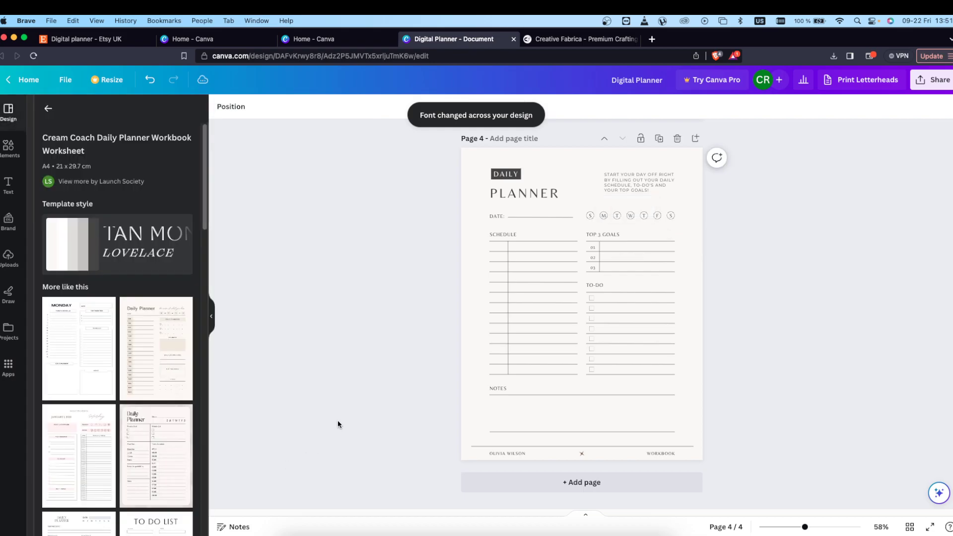
# - Reword the "TOP 3 GOALS" heading on page 4 to "TOP 3 PRIORITIES"
pyautogui.click(620, 234)
pyautogui.click(632, 233)
pyautogui.press('BackSpace')
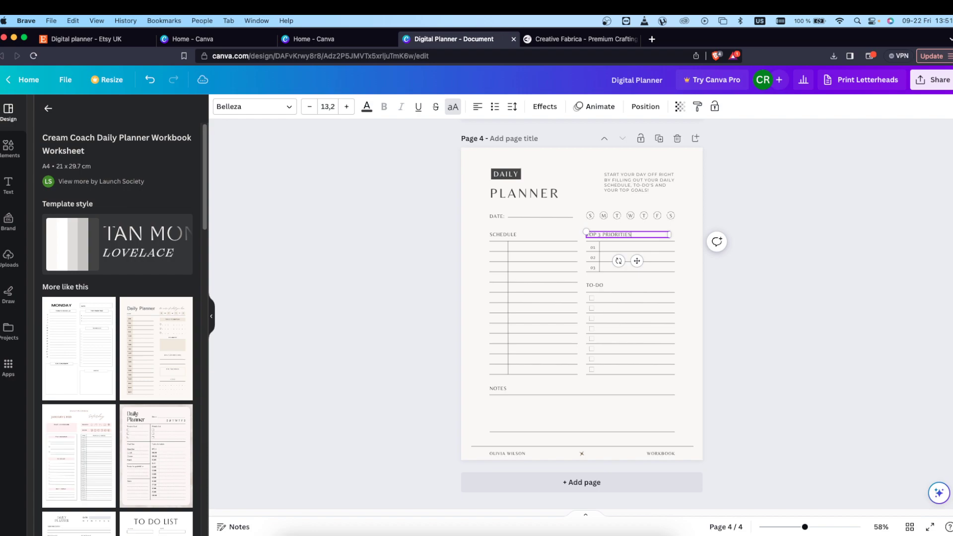
pyautogui.click(724, 268)
# - Fill the weekday circles on page 4 with lavender #e5d9ff and change the colour of their letters
pyautogui.moveTo(679, 220); pyautogui.dragTo(585, 211)
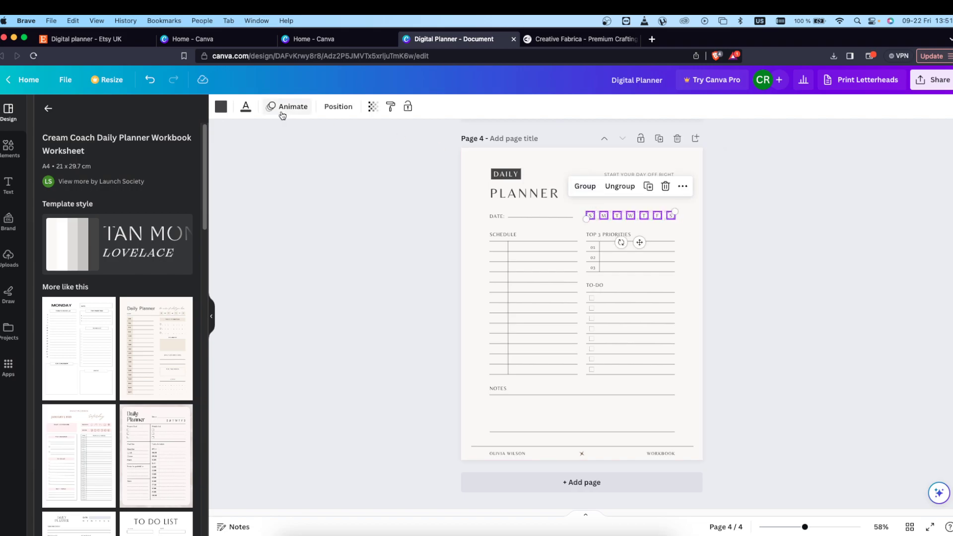
pyautogui.click(221, 107)
pyautogui.click(113, 202)
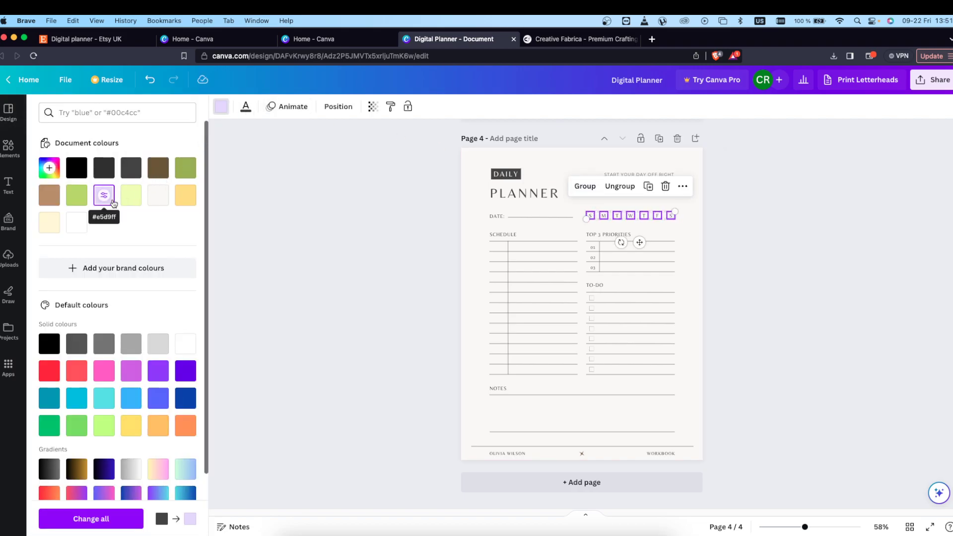
pyautogui.click(362, 228)
pyautogui.moveTo(706, 216); pyautogui.dragTo(584, 212)
pyautogui.click(245, 106)
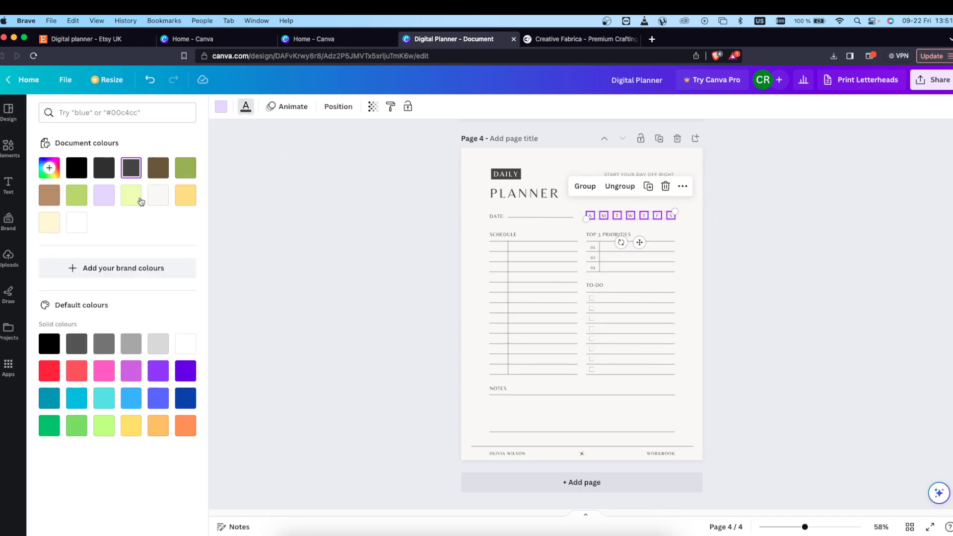
pyautogui.click(332, 234)
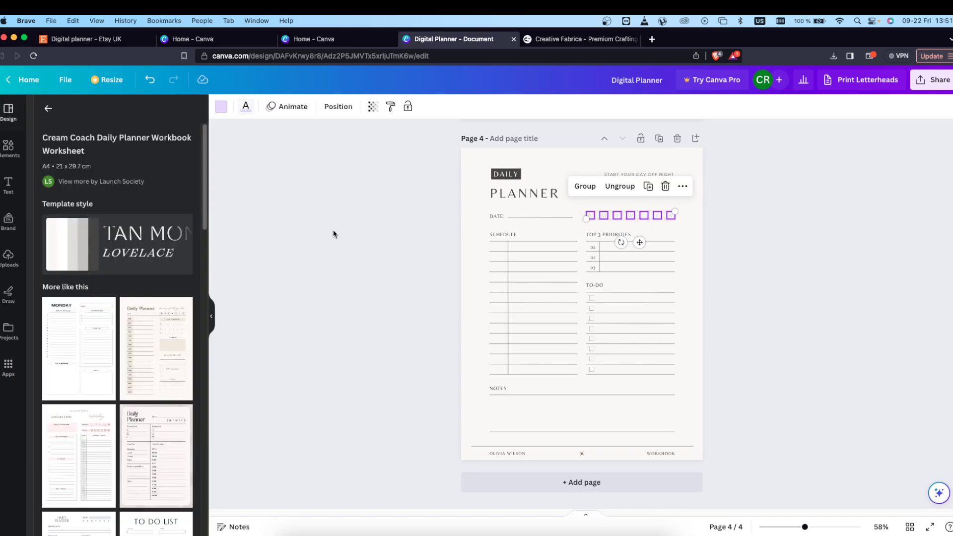
# - Make the background of page 4 white and set the introductory paragraph in Glacial Indifference
pyautogui.click(689, 198)
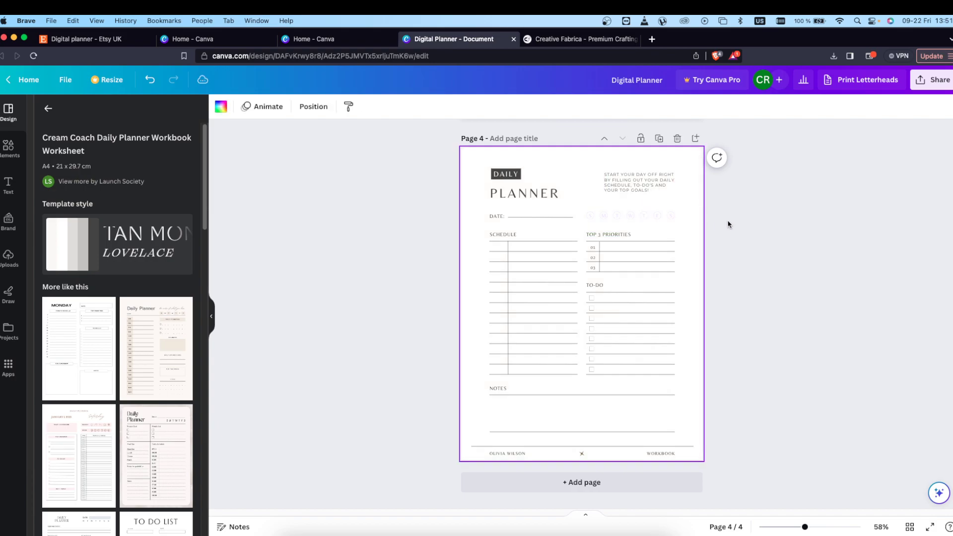
pyautogui.click(660, 174)
pyautogui.click(254, 106)
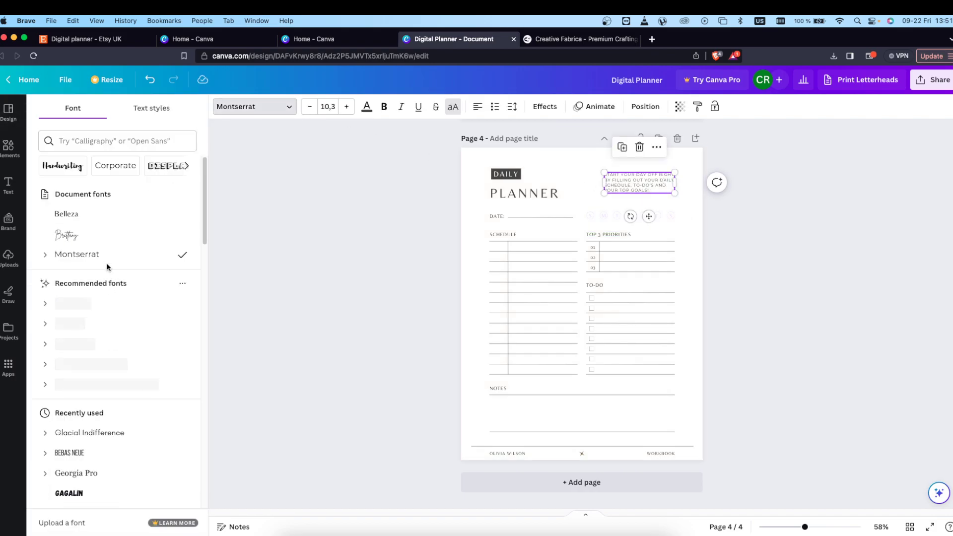
pyautogui.click(131, 439)
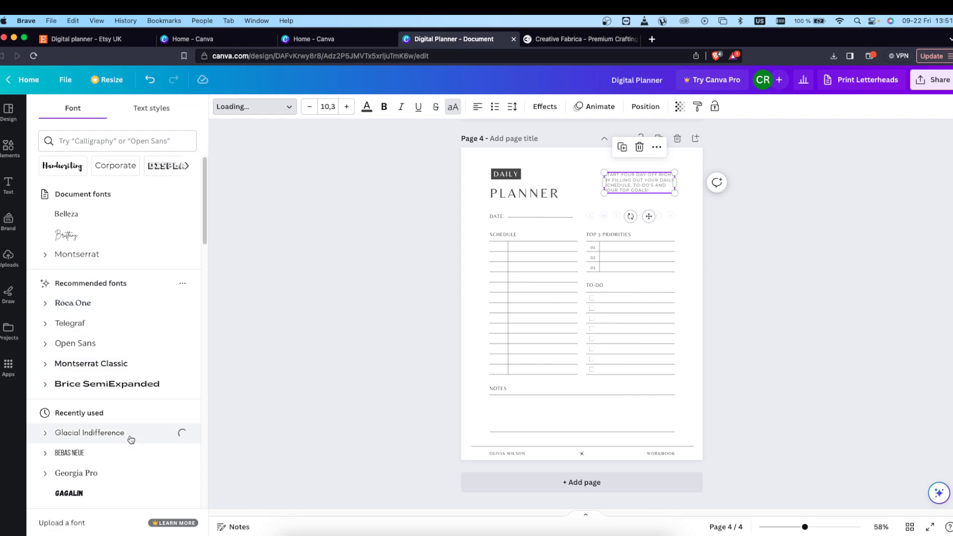
pyautogui.click(383, 379)
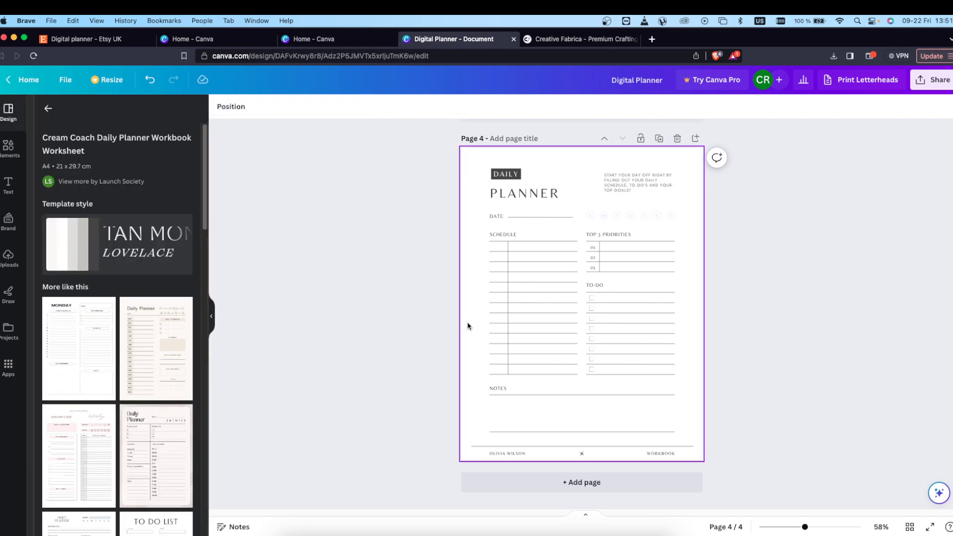
pyautogui.click(673, 452)
pyautogui.click(673, 452)
pyautogui.click(799, 331)
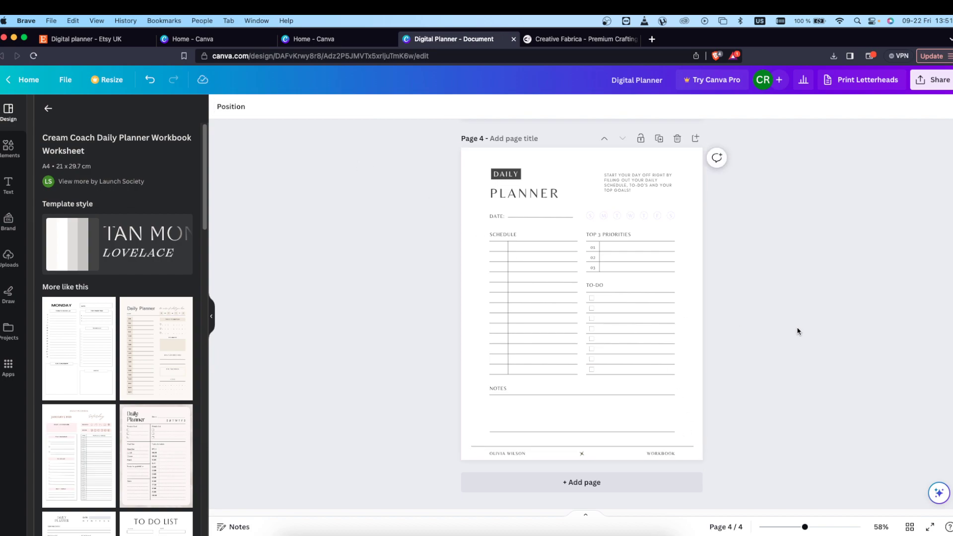
# - Copy the yellow flower graphic and paste several copies of it across the upper part of page 4
pyautogui.scroll(15, 819, 325)
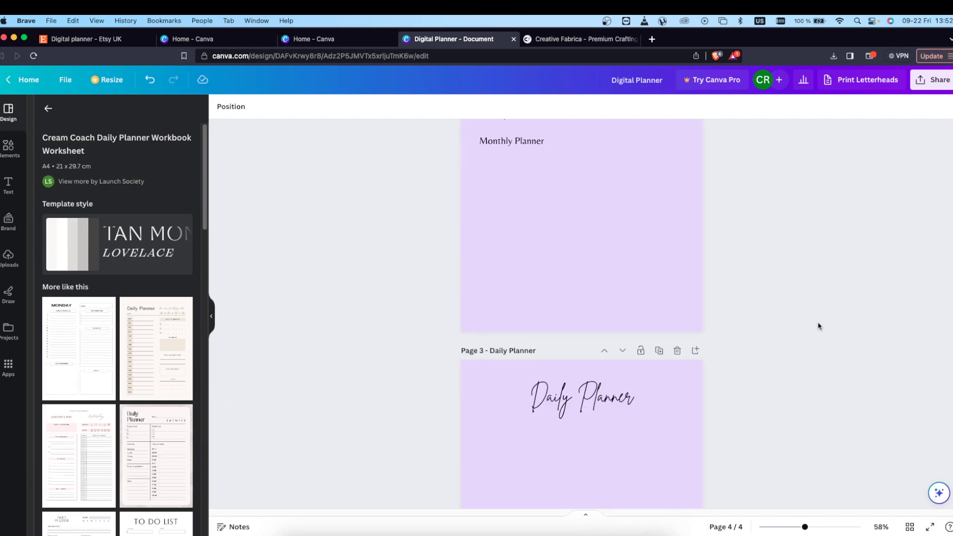
pyautogui.moveTo(708, 215); pyautogui.dragTo(630, 258)
pyautogui.scroll(-15, 640, 250)
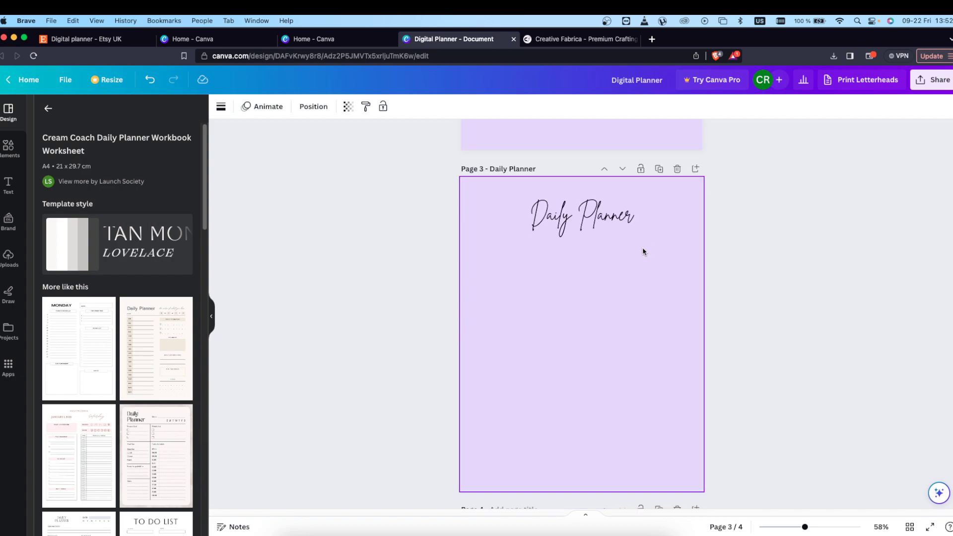
pyautogui.press('super+v')
pyautogui.moveTo(695, 449); pyautogui.dragTo(574, 270)
pyautogui.press('super+v')
pyautogui.moveTo(574, 271); pyautogui.dragTo(445, 273)
pyautogui.press('super+v')
pyautogui.press('super+v')
pyautogui.click(755, 315)
pyautogui.scroll(-3, 754, 315)
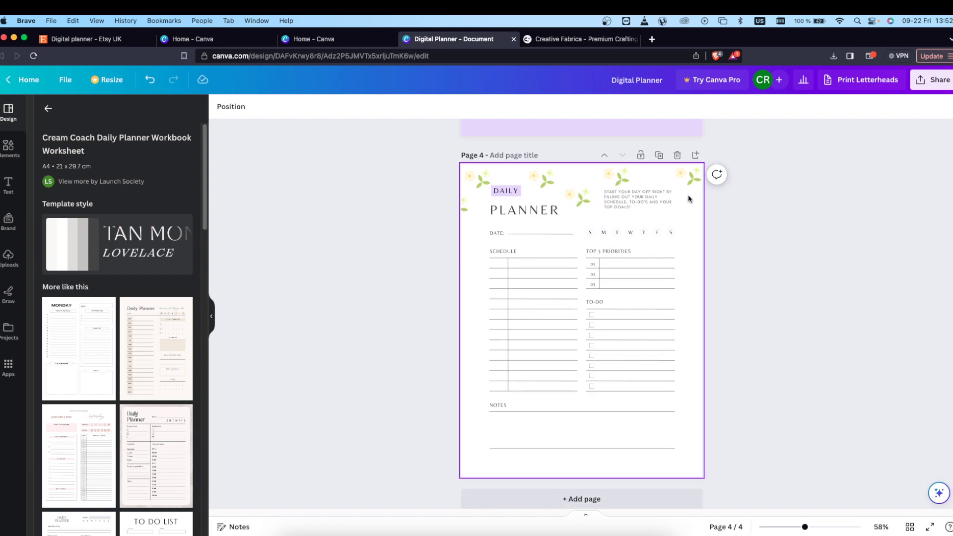
# - Place one more yellow flower at the right edge of page 4, beside the introductory paragraph
pyautogui.moveTo(611, 196); pyautogui.dragTo(700, 205)
pyautogui.click(777, 244)
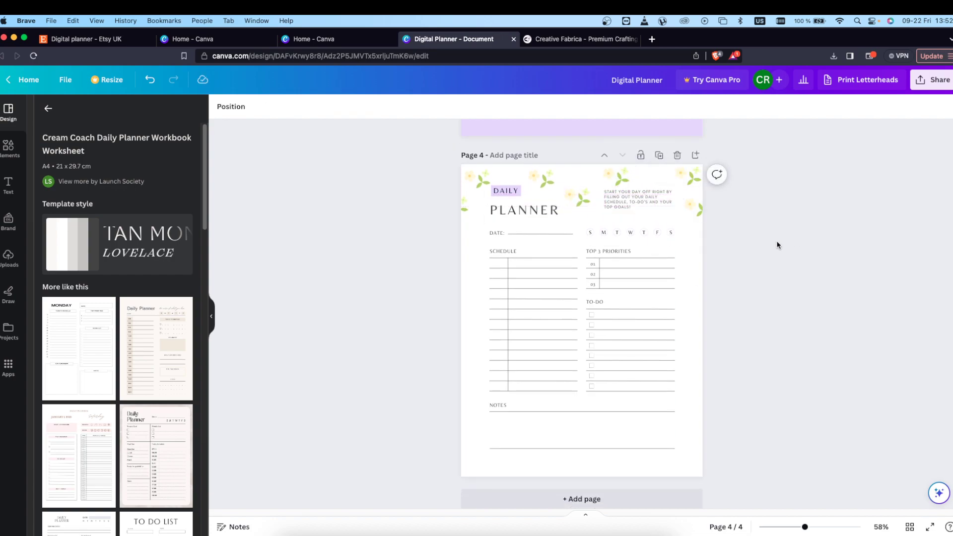
pyautogui.scroll(1, 774, 249)
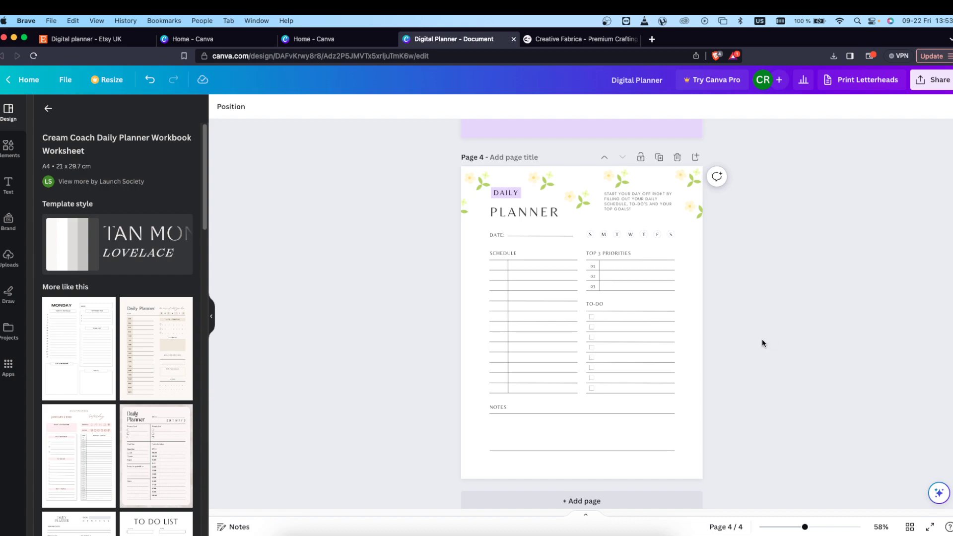
pyautogui.scroll(1, 742, 320)
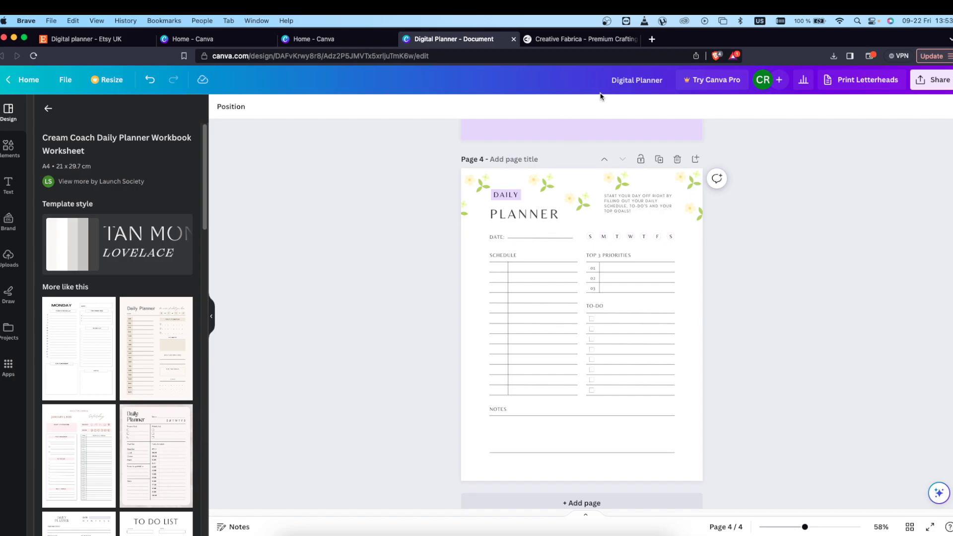
# - Switch to the Creative Fabrica site and search it for "digital planner"
pyautogui.click(560, 39)
pyautogui.moveTo(340, 101)
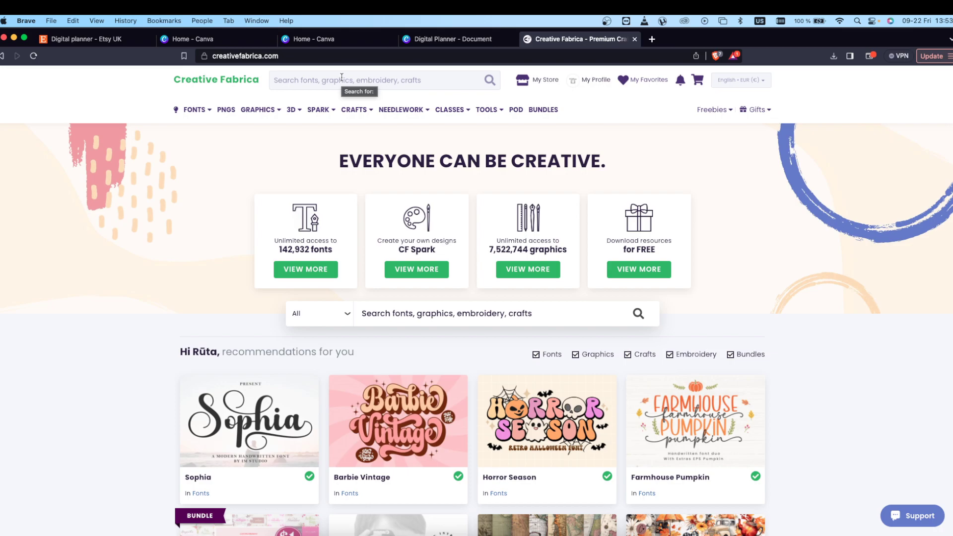
pyautogui.click(342, 77)
pyautogui.write('digital planner')
pyautogui.press('Return')
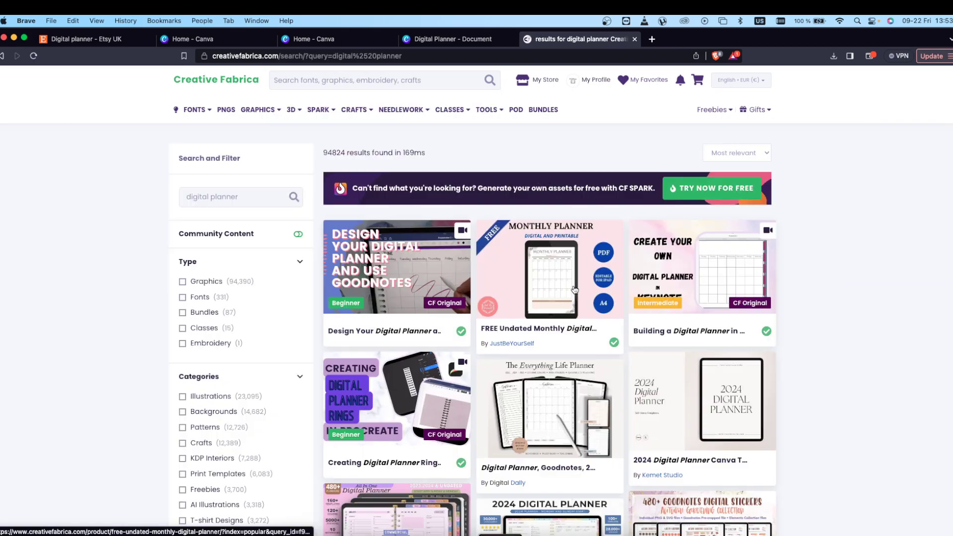
# - Browse the results, open the "PLR Canva Digital Planner (Cute Design)" listing and view its inside-pages preview image
pyautogui.scroll(-7, 821, 281)
pyautogui.scroll(1, 785, 114)
pyautogui.scroll(1, 785, 114)
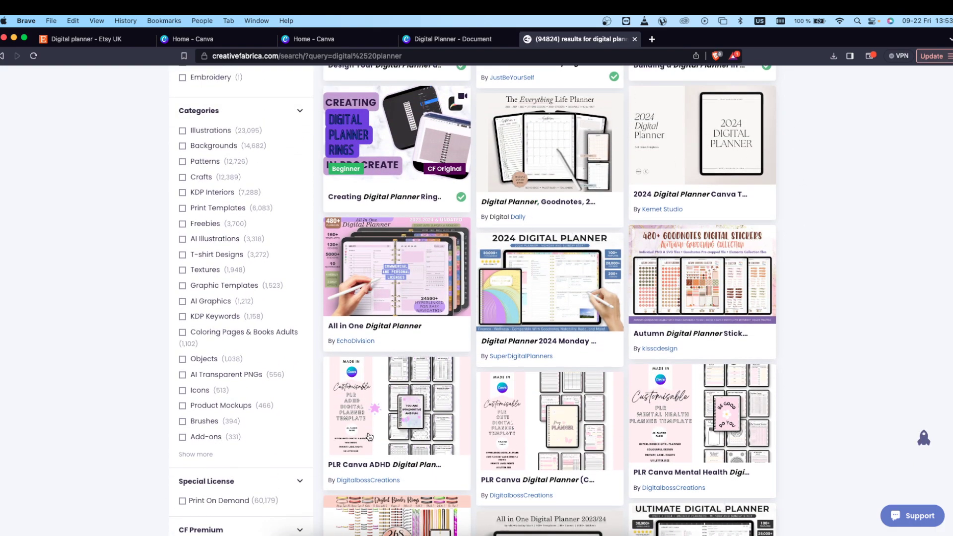
pyautogui.scroll(-3, 365, 439)
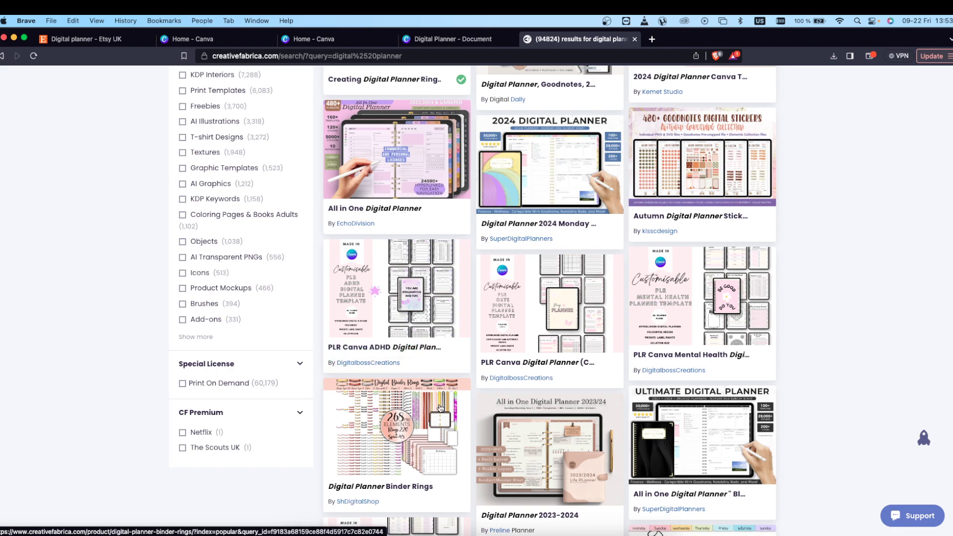
pyautogui.scroll(-5, 429, 358)
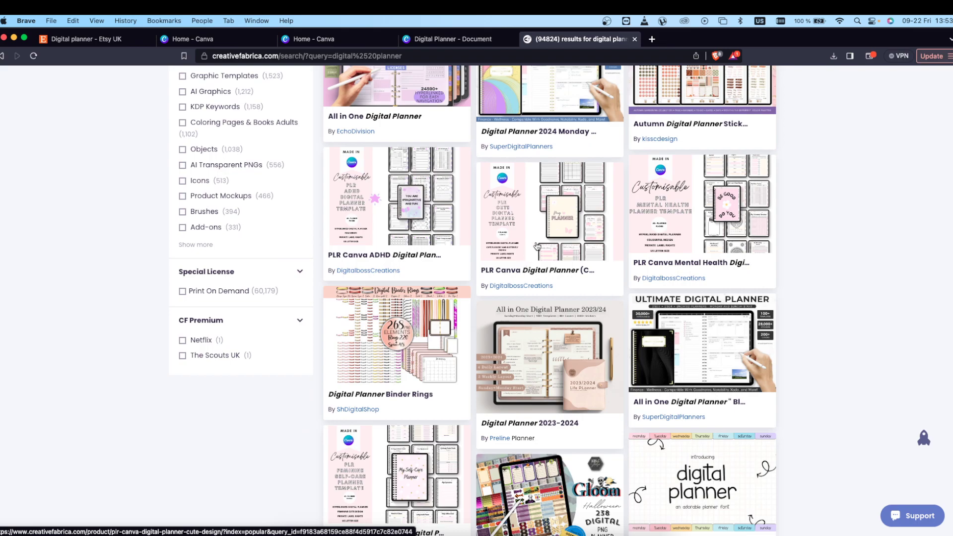
pyautogui.click(569, 223)
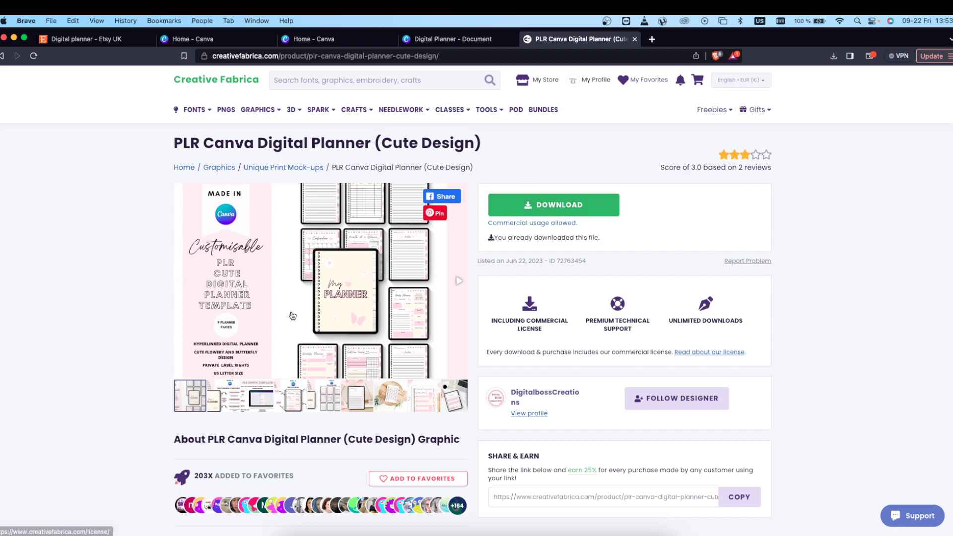
pyautogui.click(309, 400)
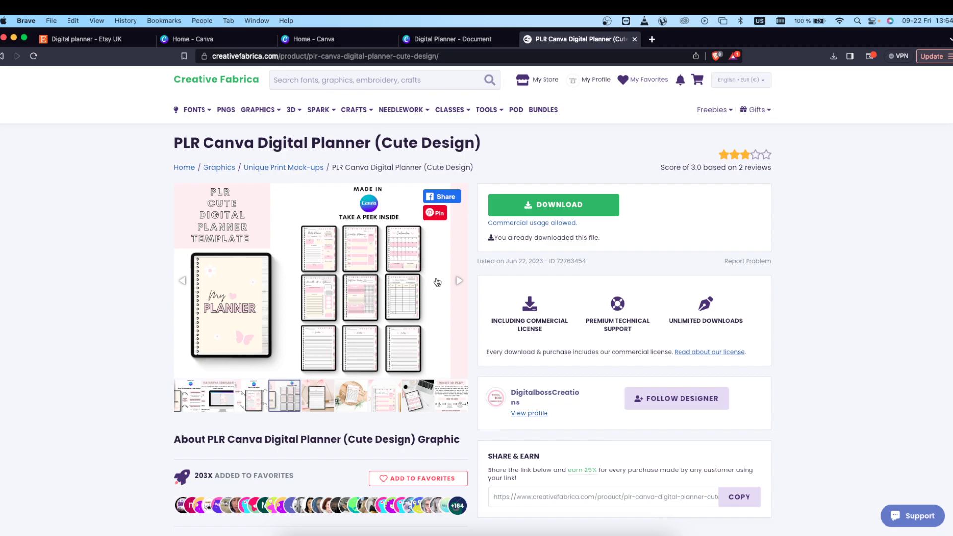
# - Switch to the purchase PDF in Preview, copy the link of the Canva Cute Digital Planner template and close the PDF
pyautogui.press('super+Tab')
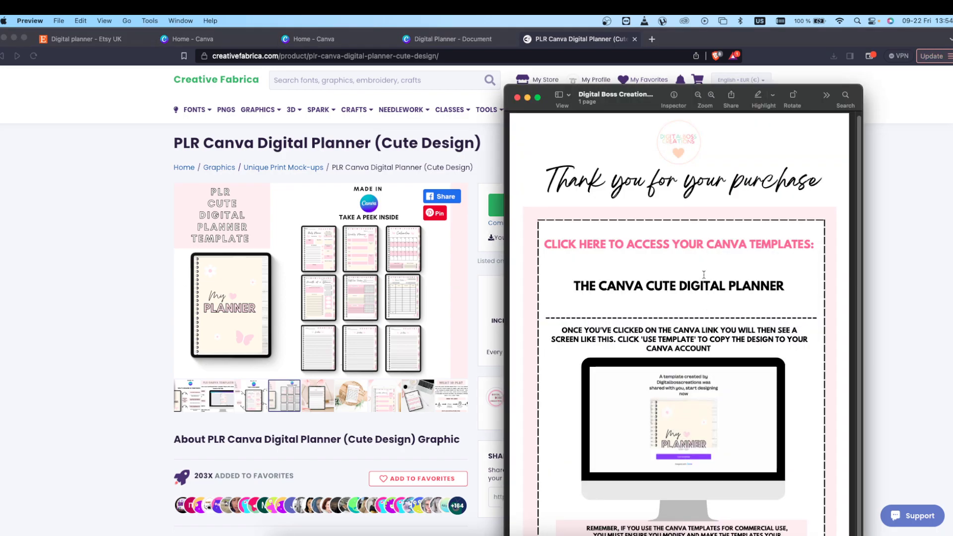
pyautogui.click(600, 284)
pyautogui.tripleClick(650, 317)
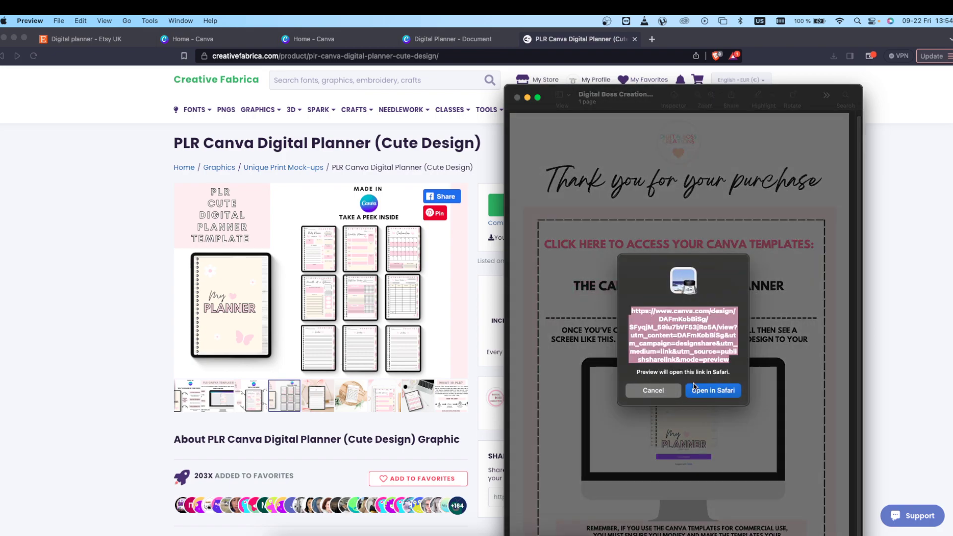
pyautogui.click(653, 391)
pyautogui.click(517, 97)
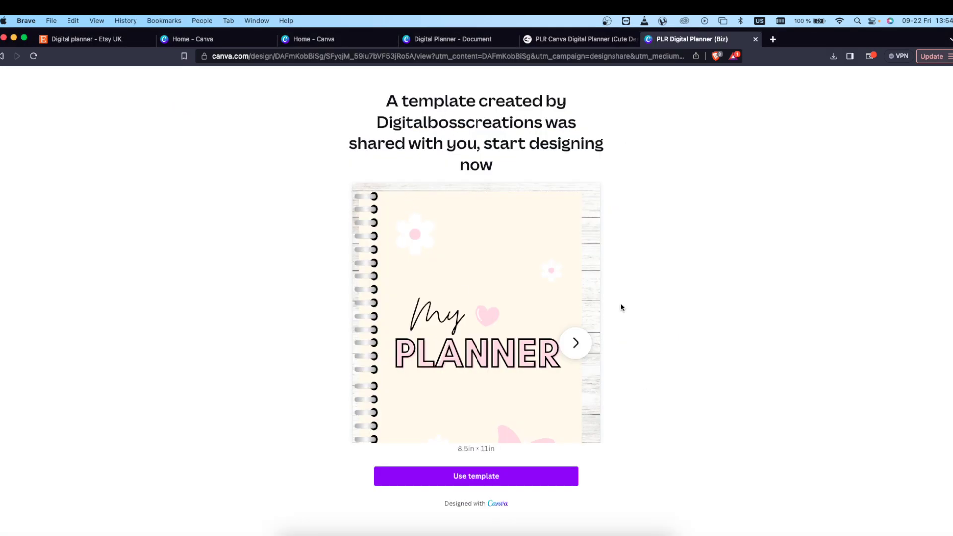
# - Create an editable copy of the shared PLR Digital Planner template in Canva and open its daily planner page
pyautogui.click(574, 344)
pyautogui.click(535, 475)
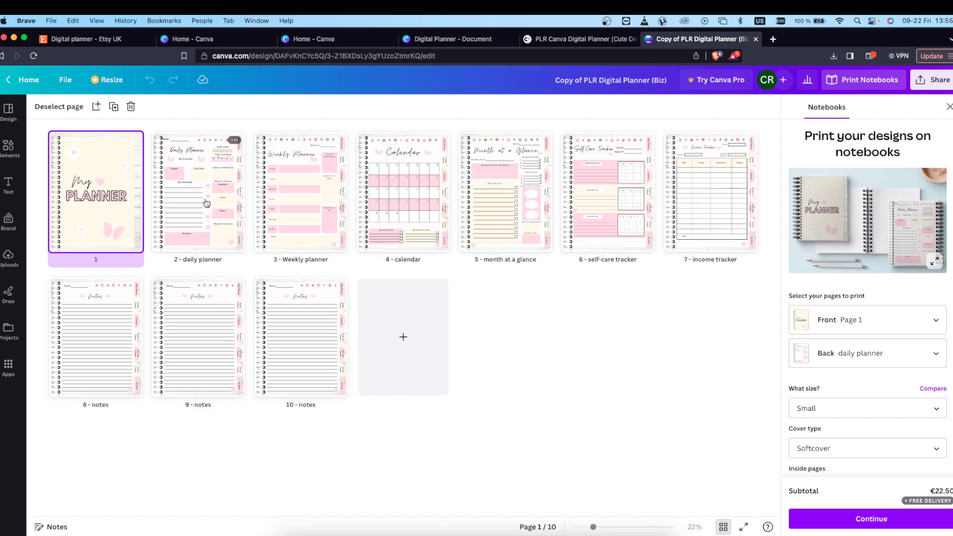
pyautogui.click(235, 141)
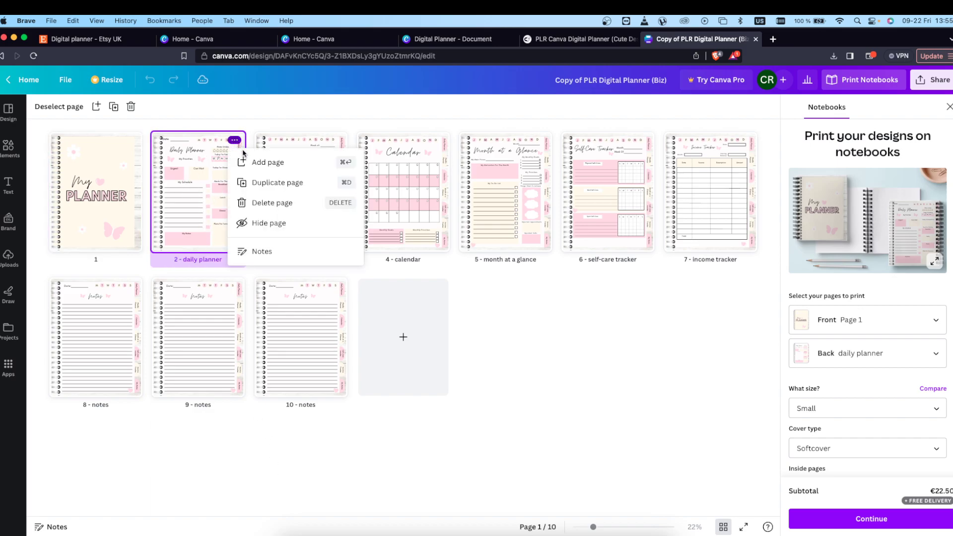
pyautogui.click(280, 182)
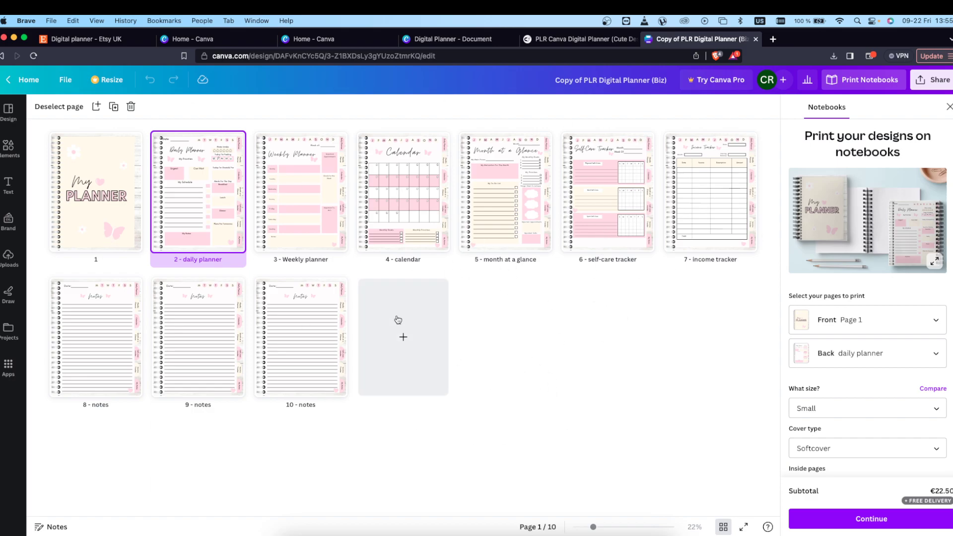
pyautogui.doubleClick(184, 206)
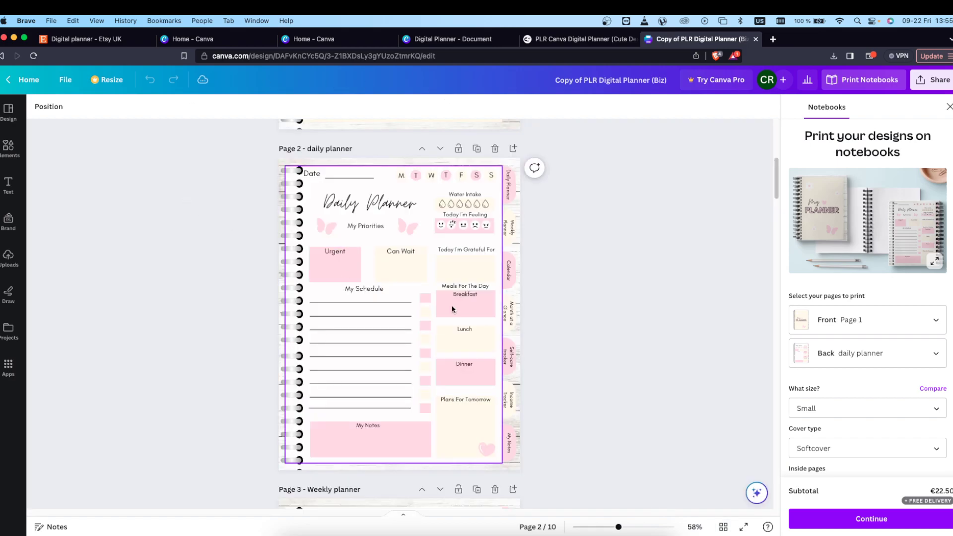
# - Change the fill of the "Urgent" box to orange and replace that pink across all pages
pyautogui.click(335, 275)
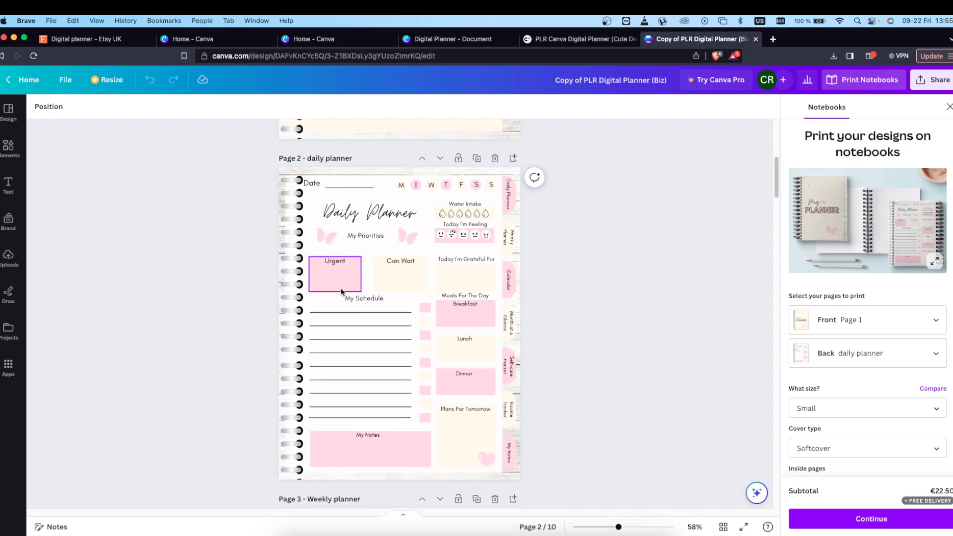
pyautogui.click(88, 107)
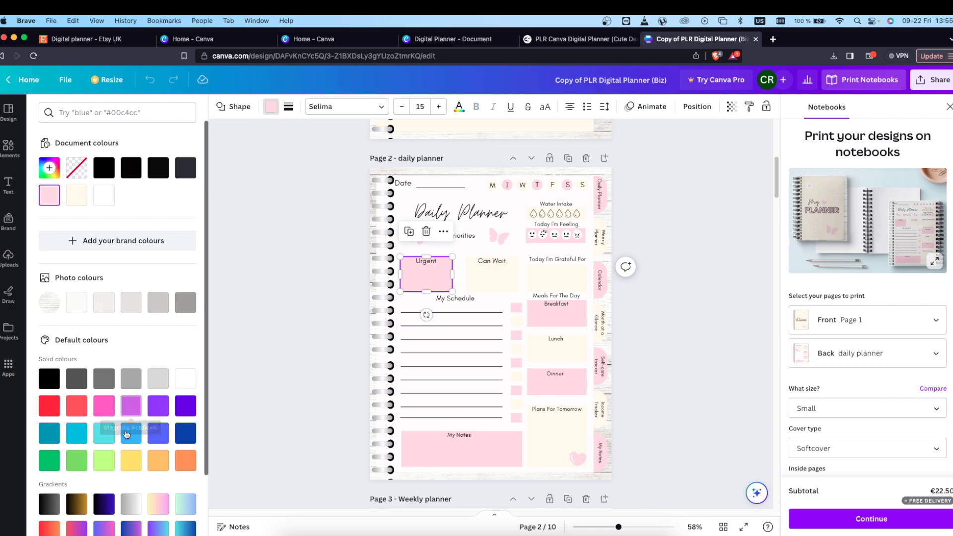
pyautogui.click(185, 460)
pyautogui.click(91, 519)
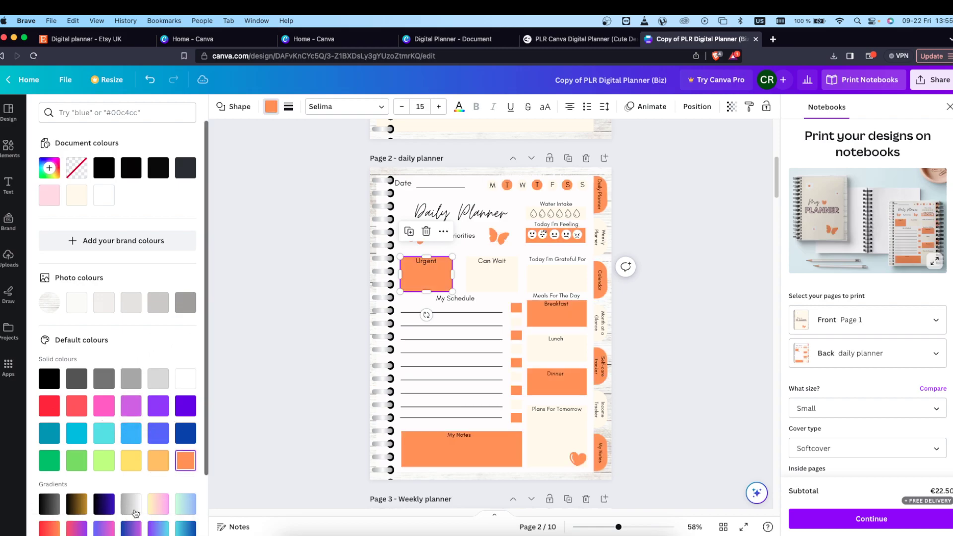
# - Set the fill of the "Can Wait" box to light purple #E6DAFF
pyautogui.click(516, 278)
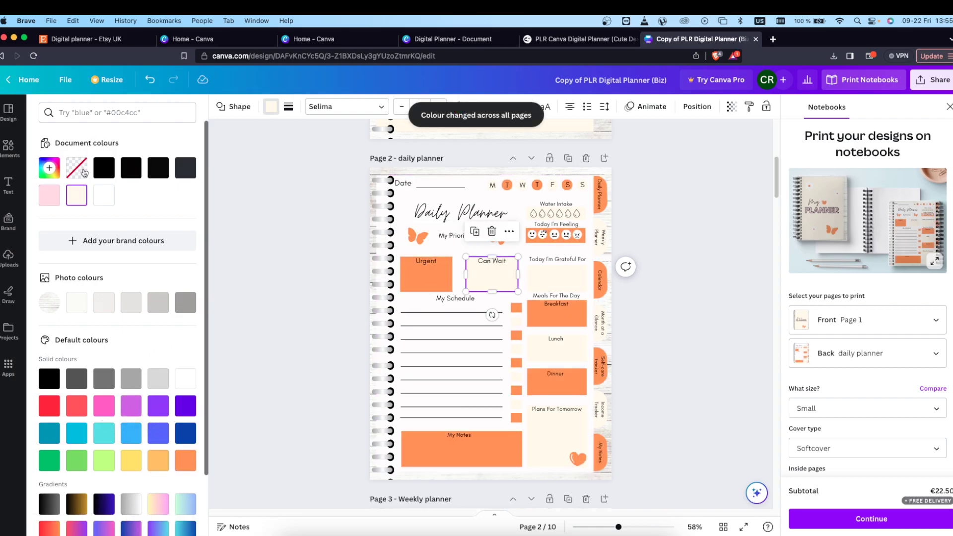
pyautogui.click(158, 405)
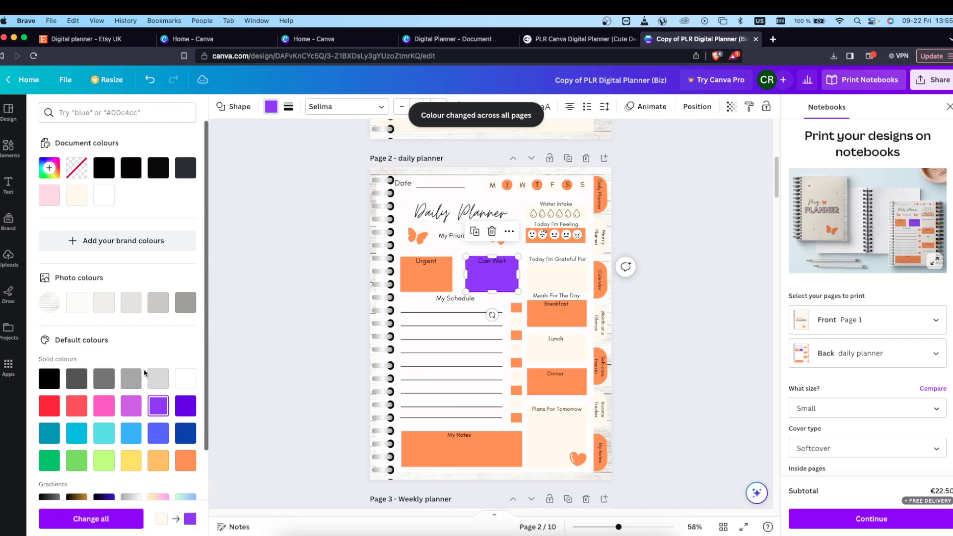
pyautogui.click(49, 168)
pyautogui.moveTo(113, 222); pyautogui.dragTo(73, 217)
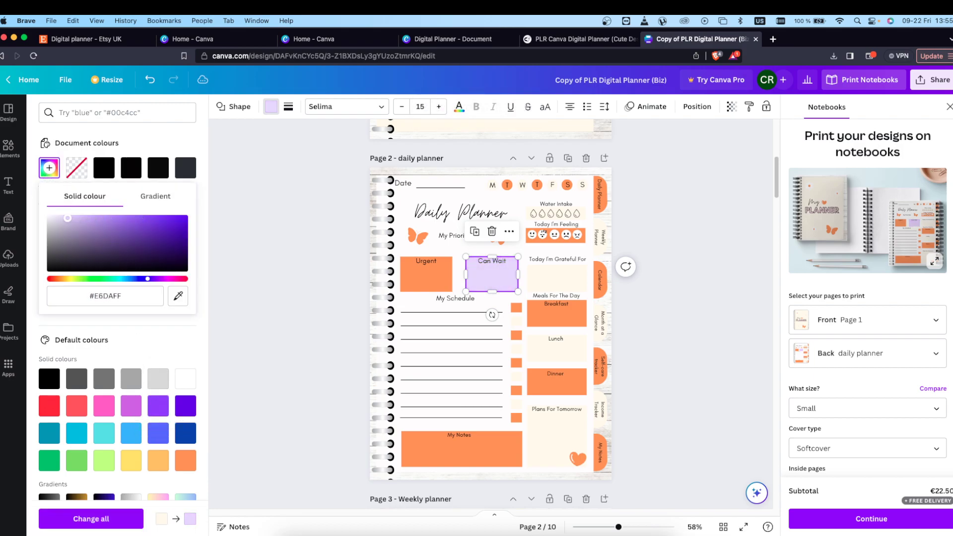
# - Replace the cream colour with light purple #E6DAFF across all pages and show an overview of every page
pyautogui.click(107, 521)
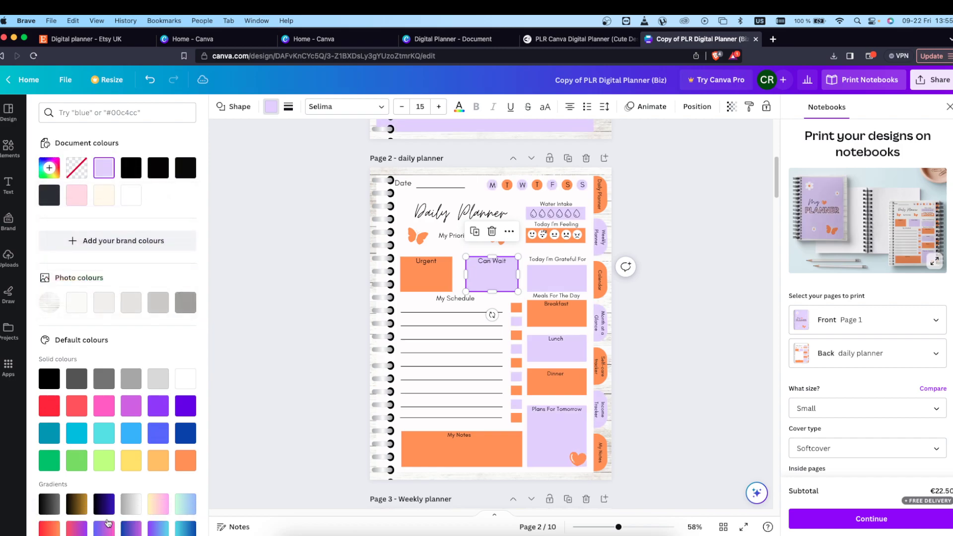
pyautogui.click(723, 528)
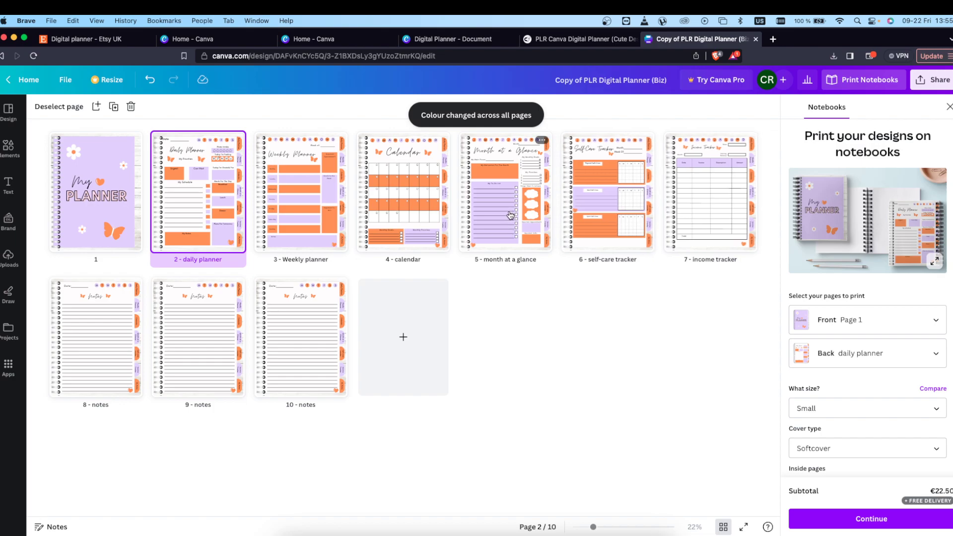
# - Open the cover page and delete the butterfly, the three flowers and the heart
pyautogui.doubleClick(95, 193)
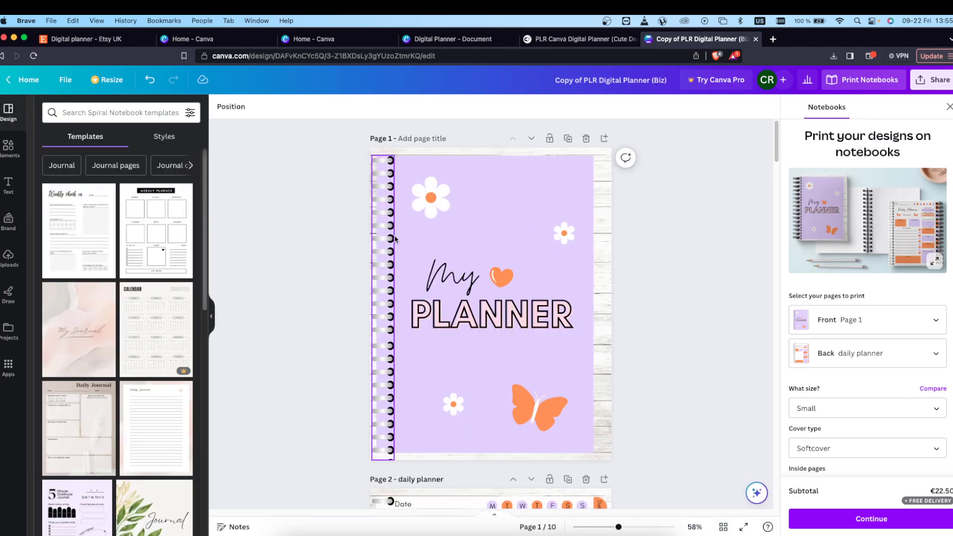
pyautogui.click(531, 392)
pyautogui.press('Delete')
pyautogui.click(563, 232)
pyautogui.press('Delete')
pyautogui.click(431, 197)
pyautogui.press('Delete')
pyautogui.click(507, 276)
pyautogui.press('Delete')
pyautogui.click(453, 403)
pyautogui.press('Delete')
# - Try several fonts on the cover's "PLANNER" text and set it to Anton
pyautogui.click(464, 295)
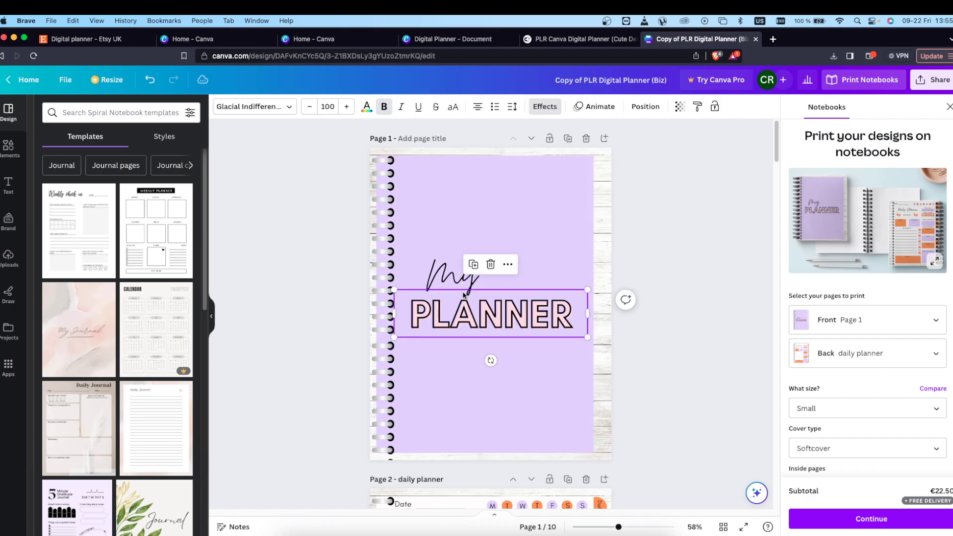
pyautogui.click(288, 107)
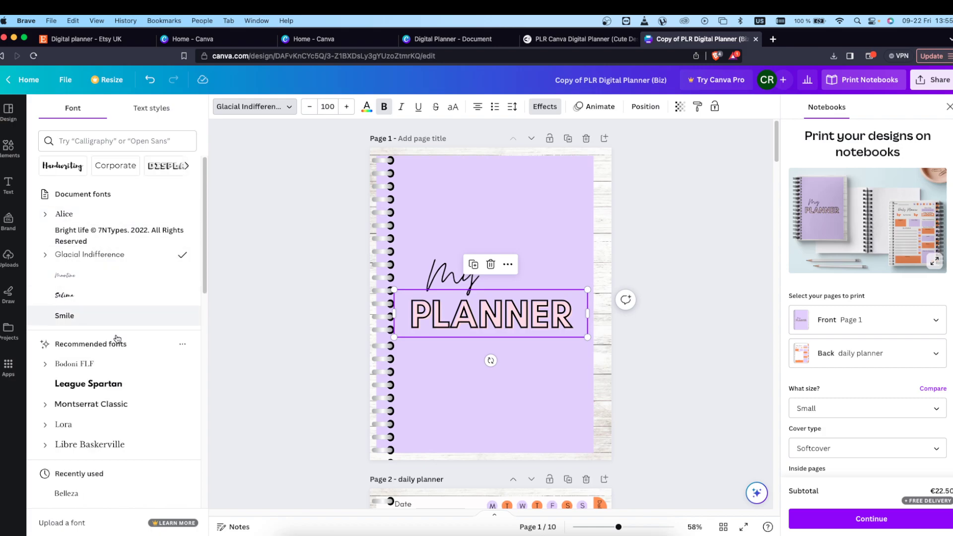
pyautogui.scroll(-3, 117, 393)
pyautogui.scroll(3, 117, 393)
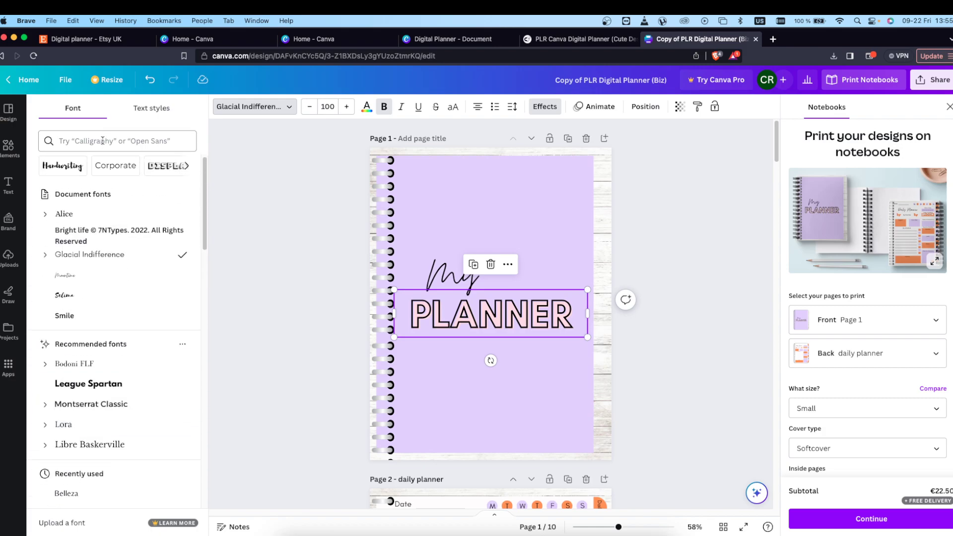
pyautogui.scroll(-1, 104, 327)
pyautogui.scroll(-4, 103, 326)
pyautogui.click(118, 203)
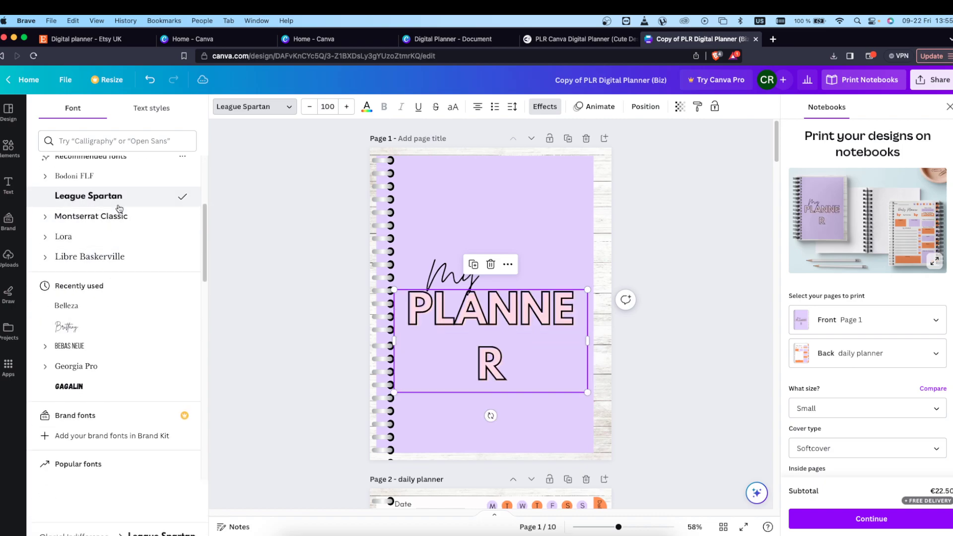
pyautogui.click(106, 353)
pyautogui.click(89, 306)
pyautogui.scroll(-1, 108, 362)
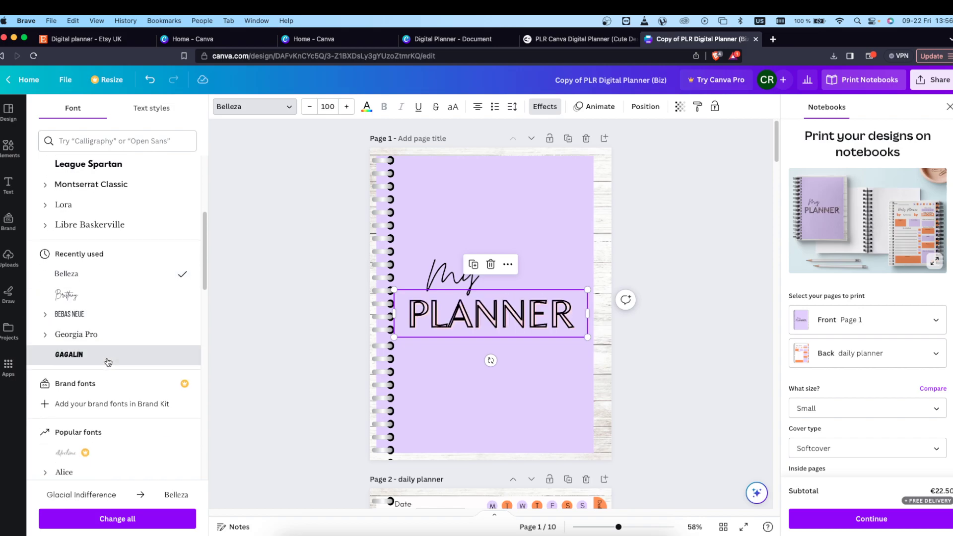
pyautogui.click(108, 362)
pyautogui.scroll(-3, 108, 361)
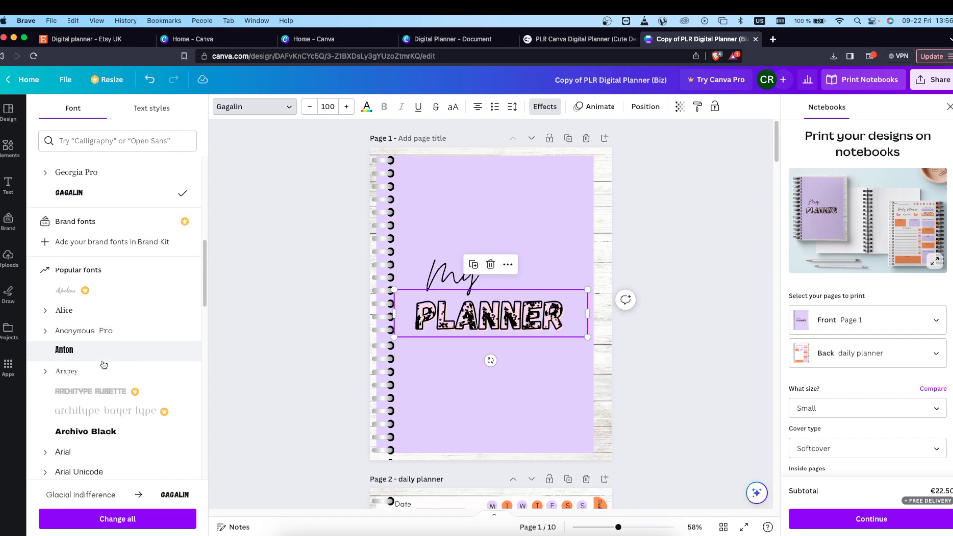
pyautogui.click(107, 355)
# - Set the font of the cover's "My" text to Brittany and replace Moontime with it across all pages
pyautogui.click(432, 280)
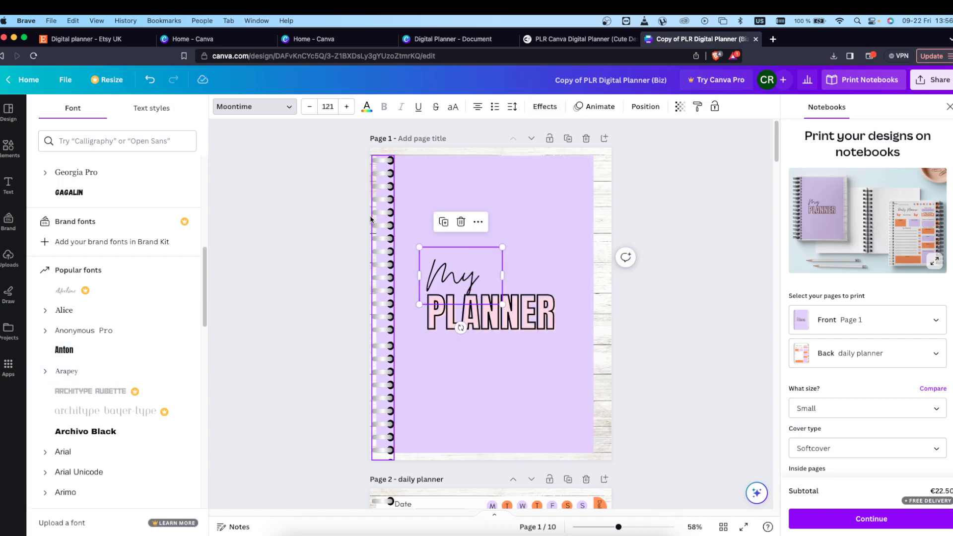
pyautogui.click(267, 114)
pyautogui.click(267, 114)
pyautogui.click(137, 199)
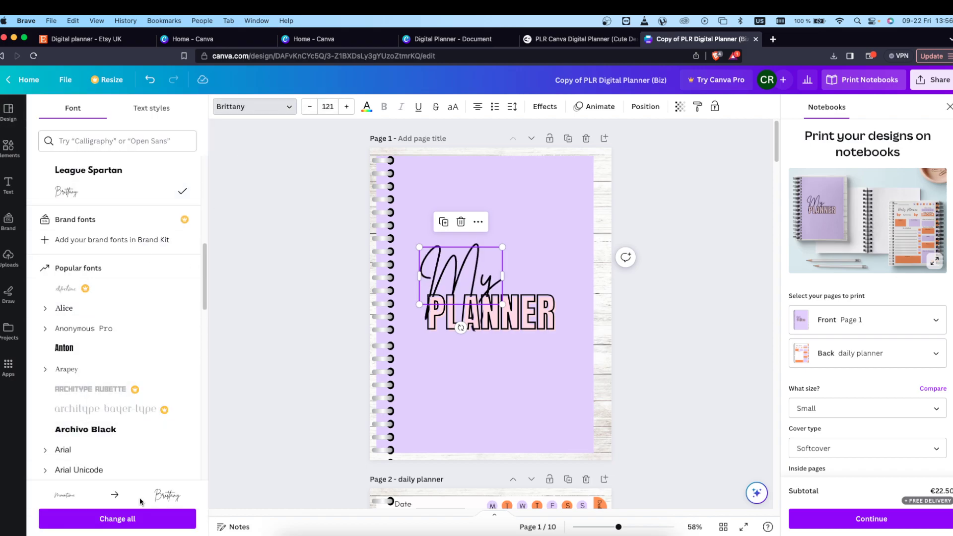
pyautogui.scroll(-5, 135, 356)
pyautogui.scroll(-5, 136, 355)
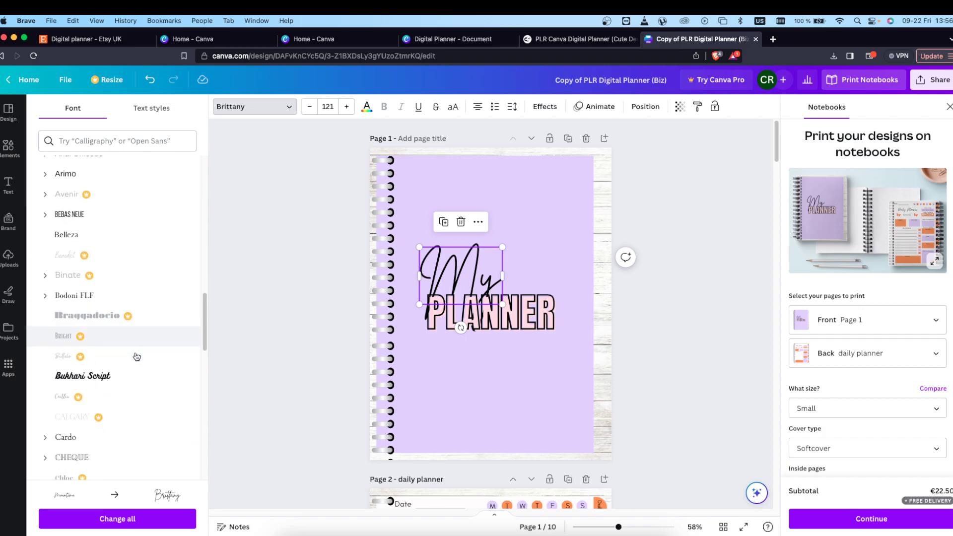
pyautogui.click(148, 519)
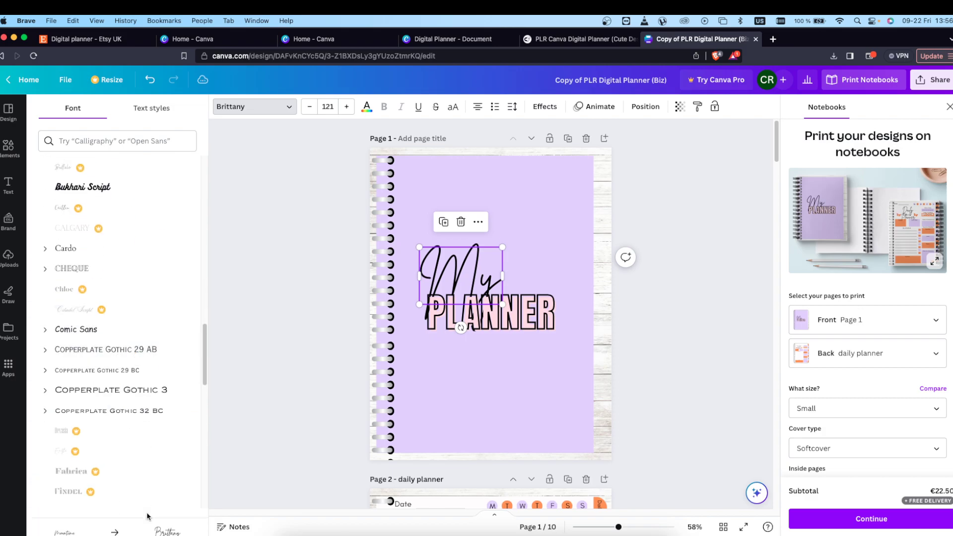
# - Shrink the cover's "My" text and centre it above "PLANNER"
pyautogui.moveTo(499, 305); pyautogui.dragTo(471, 258)
pyautogui.moveTo(465, 247); pyautogui.dragTo(512, 262)
pyautogui.click(469, 268)
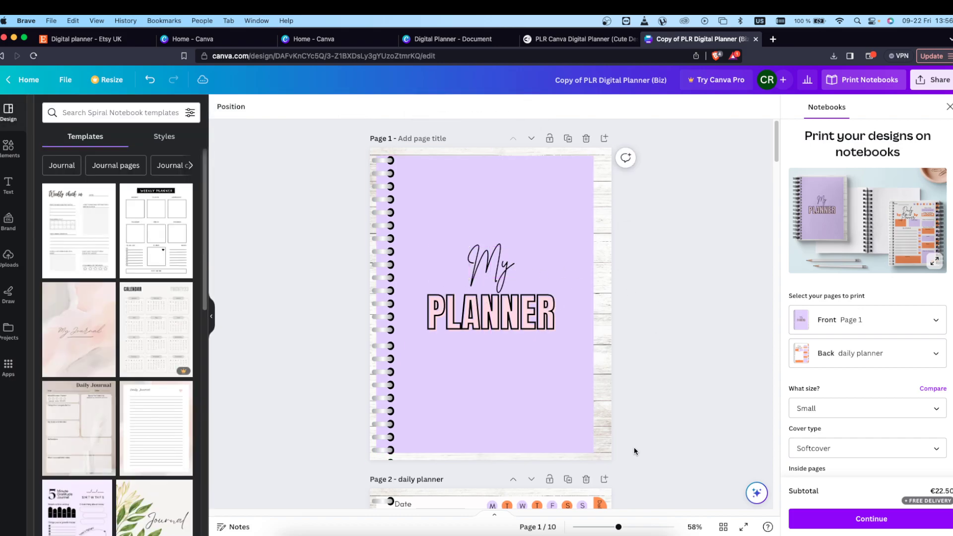
# - Shrink the "Daily Planner" title on page 2 to about font size 41 and reduce it by one more point
pyautogui.scroll(-7, 631, 432)
pyautogui.click(484, 214)
pyautogui.moveTo(519, 202); pyautogui.dragTo(492, 184)
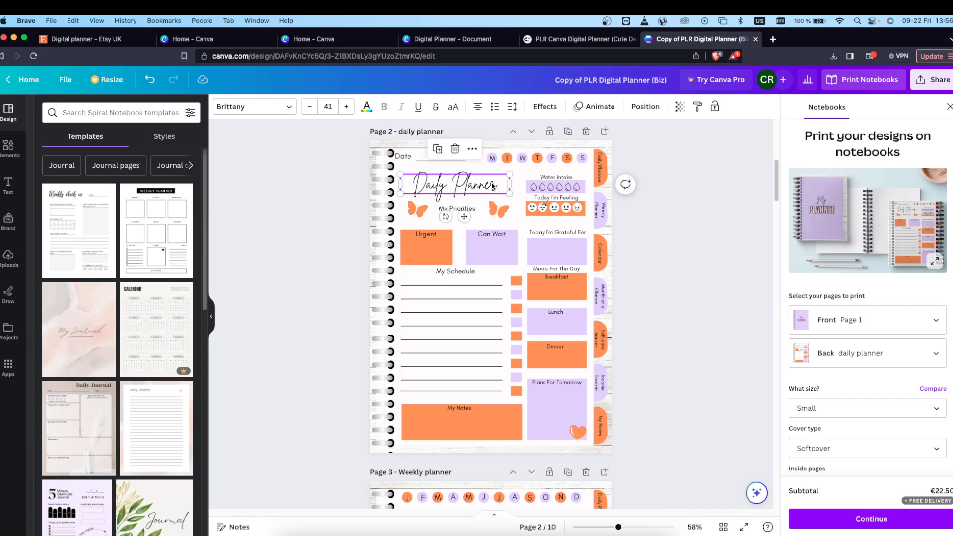
pyautogui.click(325, 107)
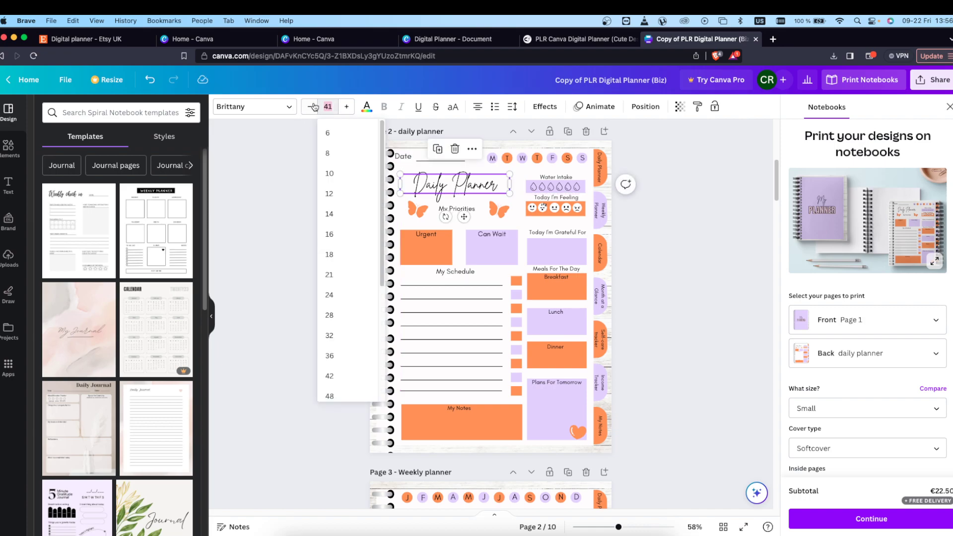
pyautogui.click(311, 106)
pyautogui.click(307, 139)
# - Set the font size of the "Weekly Planner" title on page 3 to 40
pyautogui.scroll(-5, 458, 188)
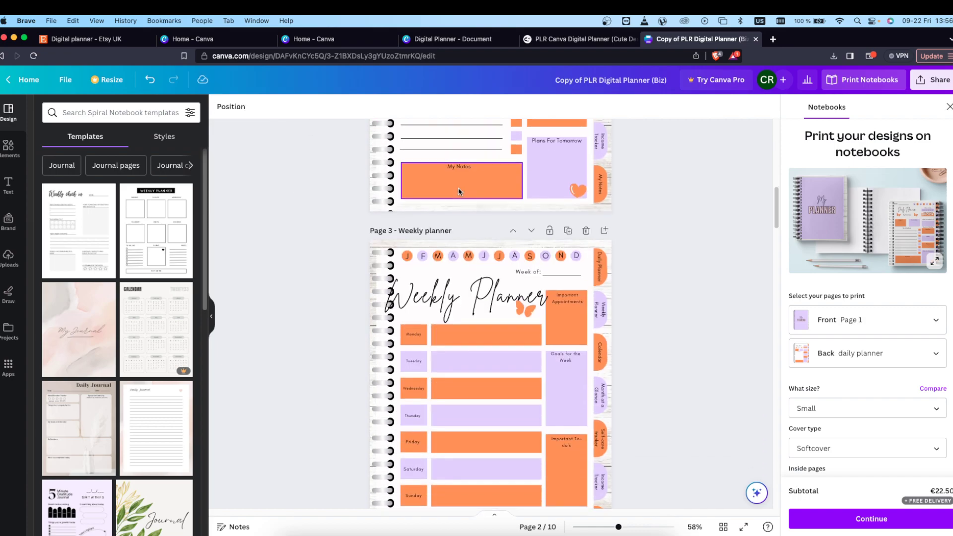
pyautogui.click(466, 290)
pyautogui.click(328, 106)
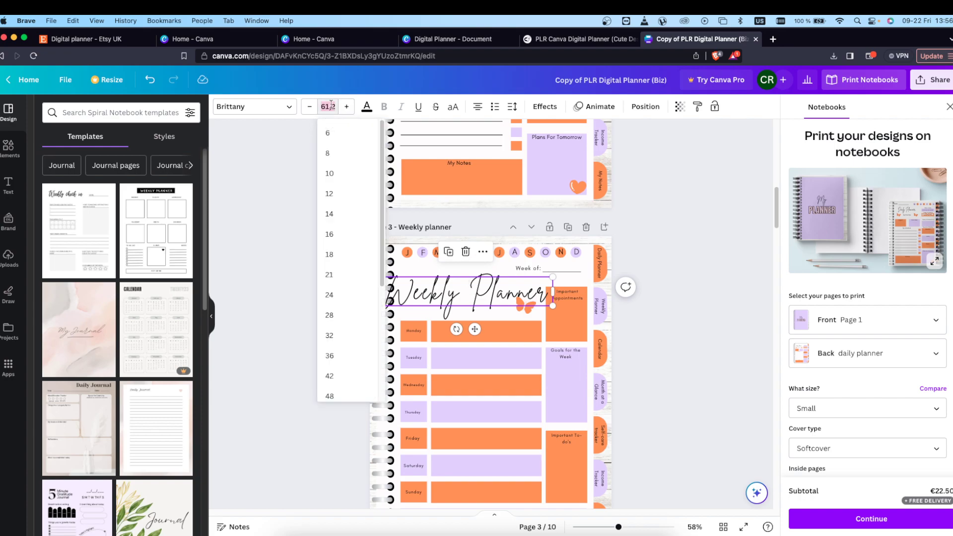
pyautogui.press('Return')
# - Set the "Calendar" title on page 4 to font size 40 and centre it between the two butterflies
pyautogui.scroll(-7, 479, 265)
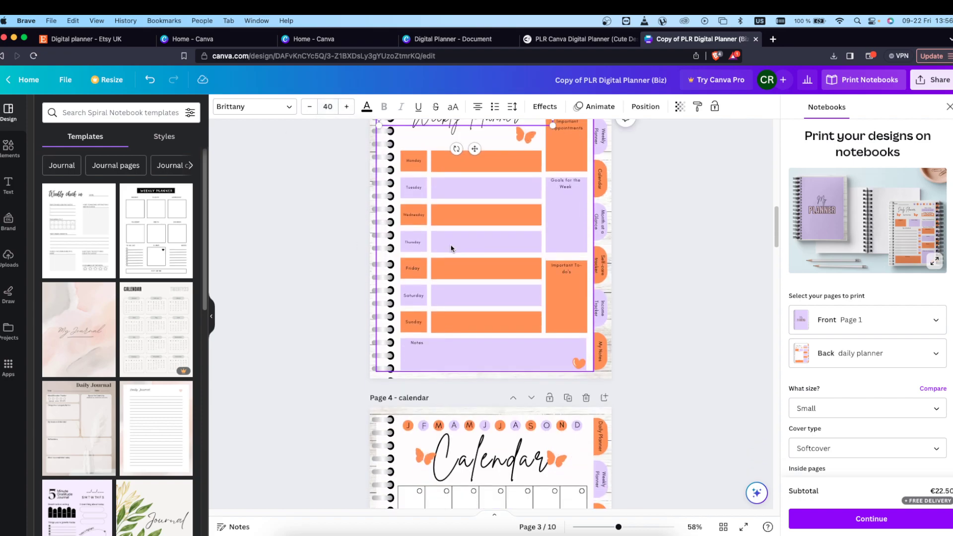
pyautogui.click(479, 266)
pyautogui.click(326, 106)
pyautogui.write('4')
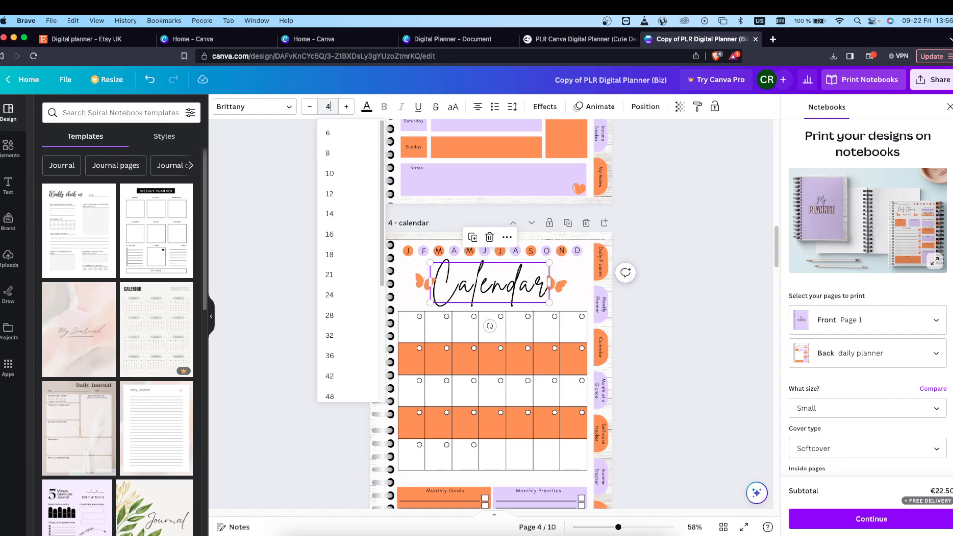
pyautogui.write('0')
pyautogui.press('Return')
pyautogui.moveTo(504, 273); pyautogui.dragTo(504, 282)
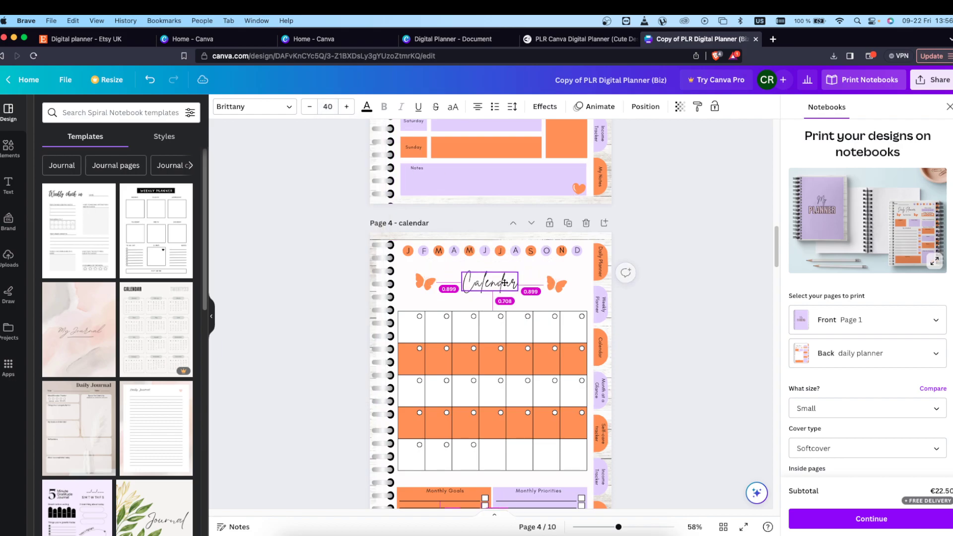
# - Set the "Month at a Glance" title on page 5 to font size 40 and place it just above the "My Main Focus" line
pyautogui.scroll(-4, 626, 297)
pyautogui.click(504, 422)
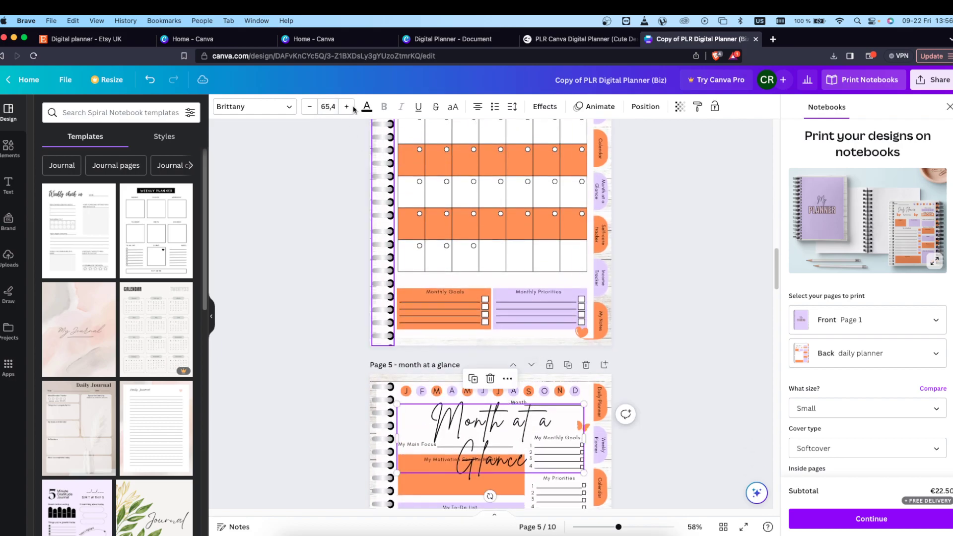
pyautogui.click(332, 105)
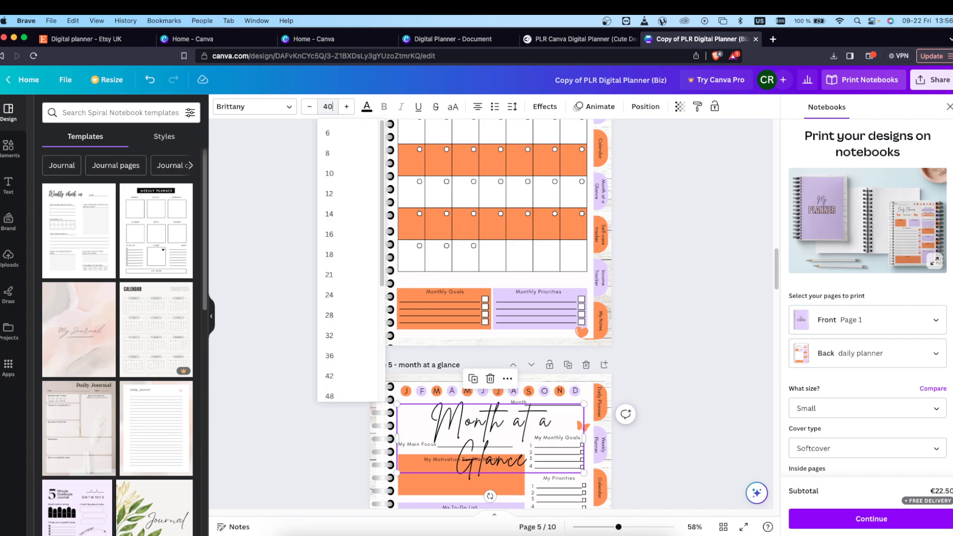
pyautogui.press('Return')
pyautogui.moveTo(546, 421); pyautogui.dragTo(541, 425)
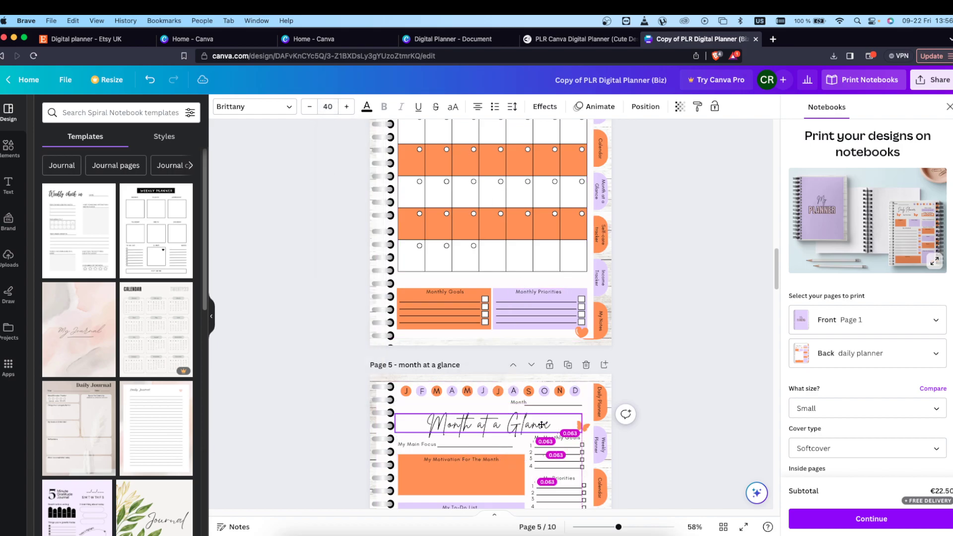
pyautogui.click(670, 389)
# - Reduce the font size of the "Self-Care" title on the self-care tracker page
pyautogui.scroll(-5, 650, 388)
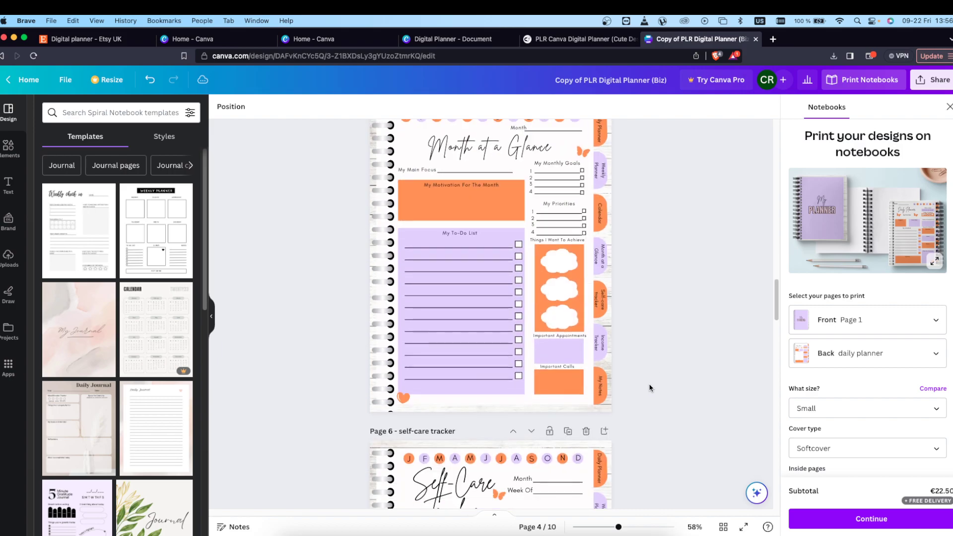
pyautogui.scroll(-3, 650, 388)
pyautogui.click(452, 415)
pyautogui.click(329, 107)
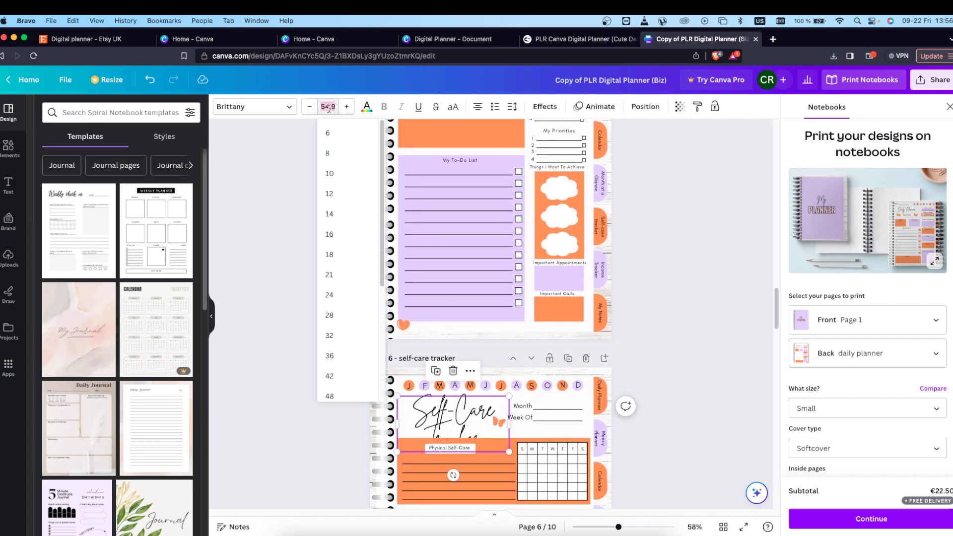
pyautogui.press('Return')
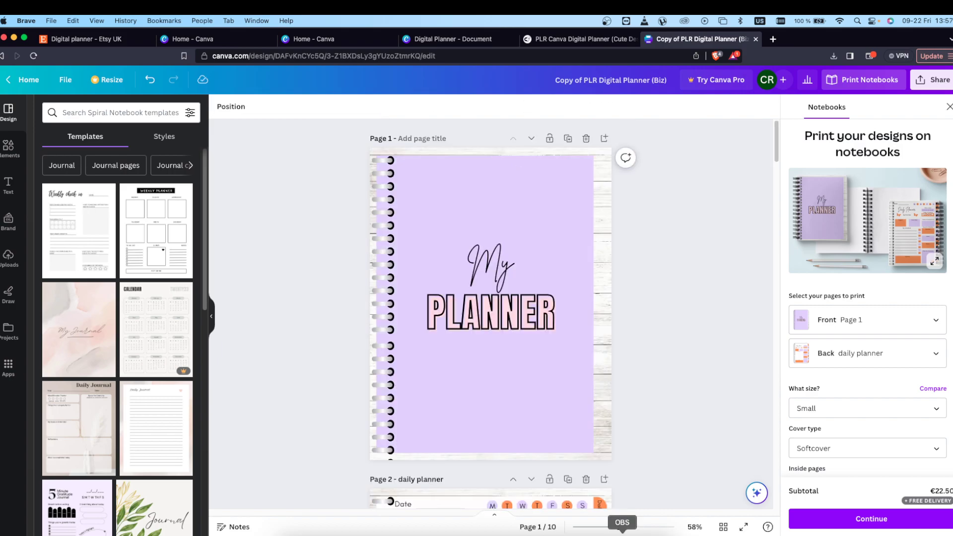
# - Search the design elements for "flowers" and limit the results to graphics
pyautogui.click(9, 148)
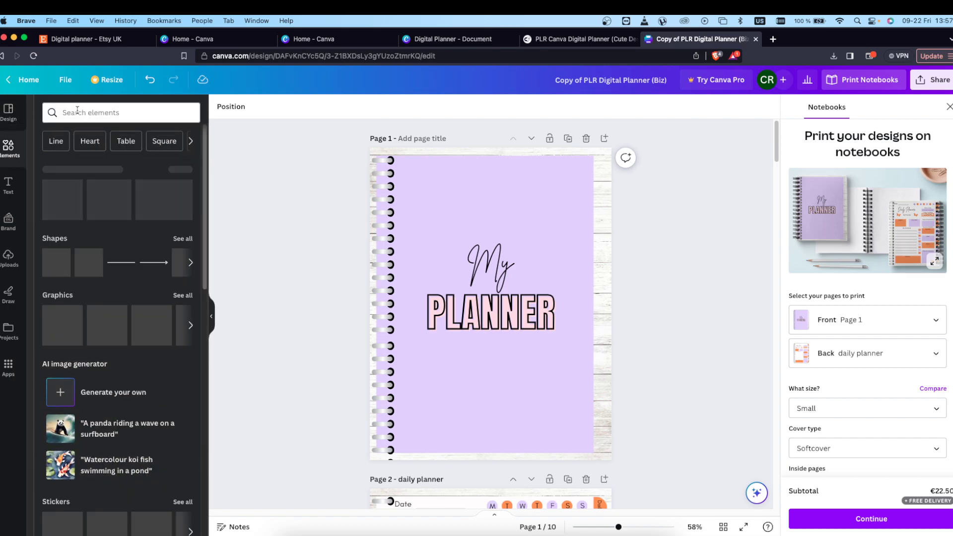
pyautogui.click(114, 112)
pyautogui.write('flowers')
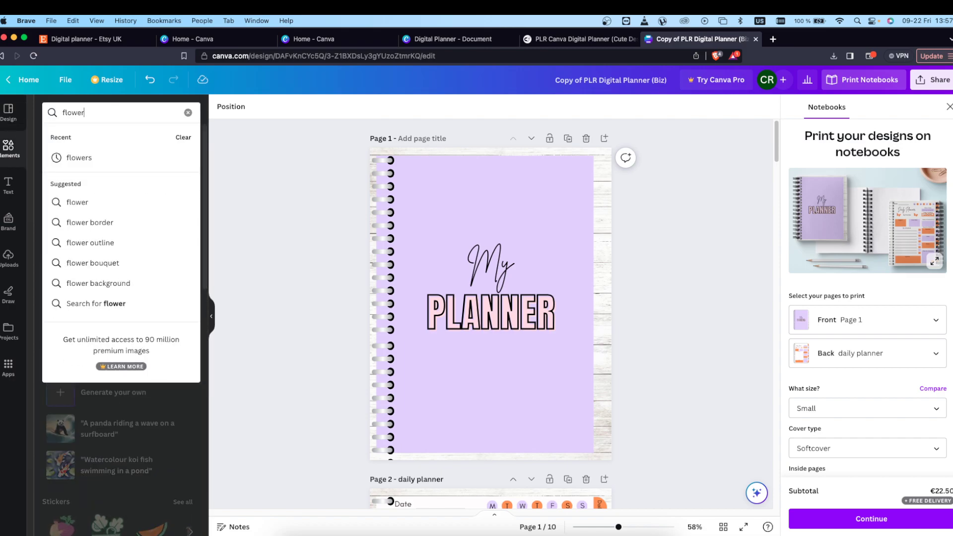
pyautogui.press('Return')
pyautogui.click(78, 137)
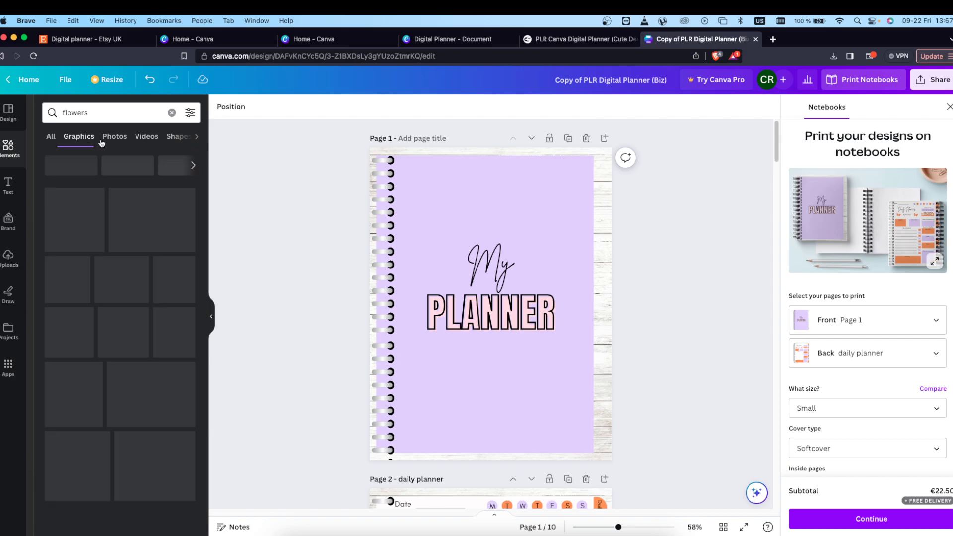
# - Switch to Creative Fabrica, search for "flowers" and open the product with 30 vintage PNG flowers
pyautogui.click(559, 40)
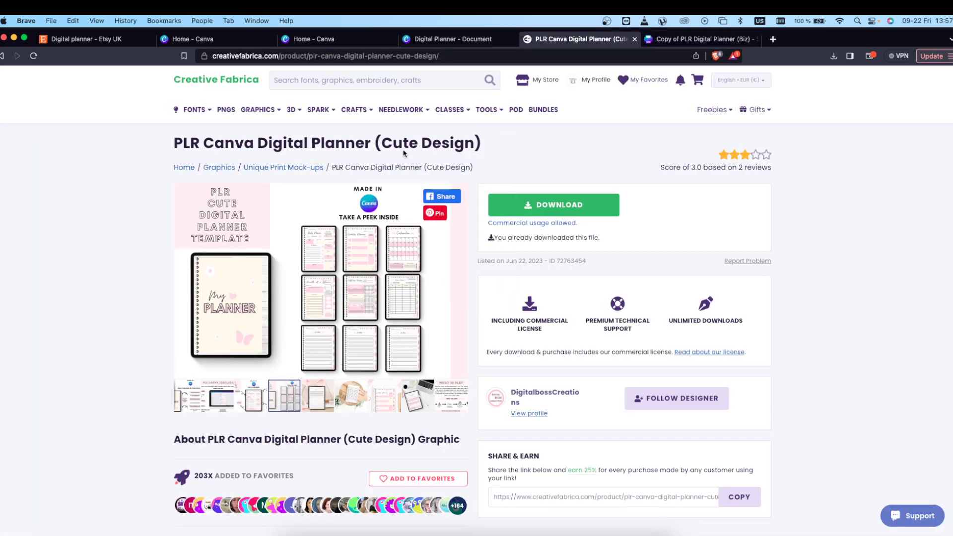
pyautogui.click(325, 82)
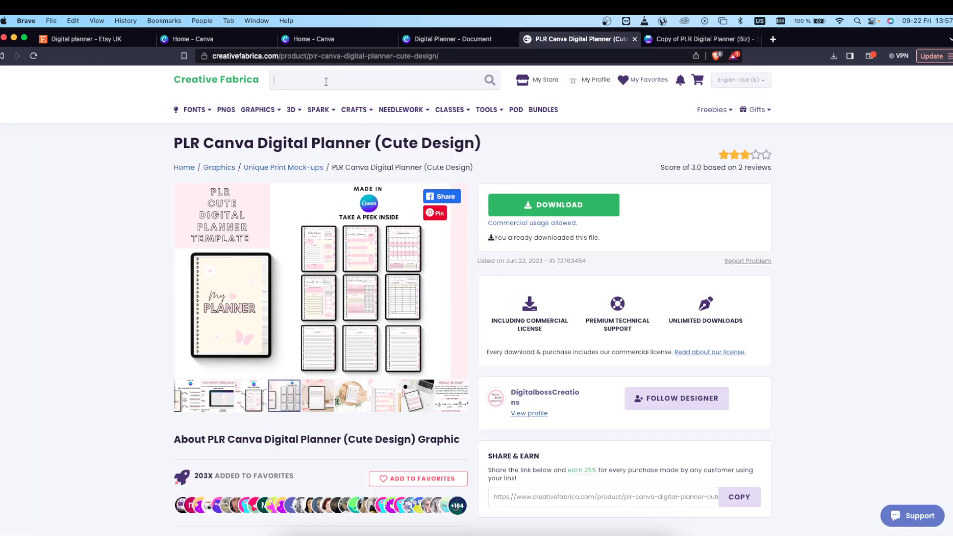
pyautogui.write('flowers')
pyautogui.press('Return')
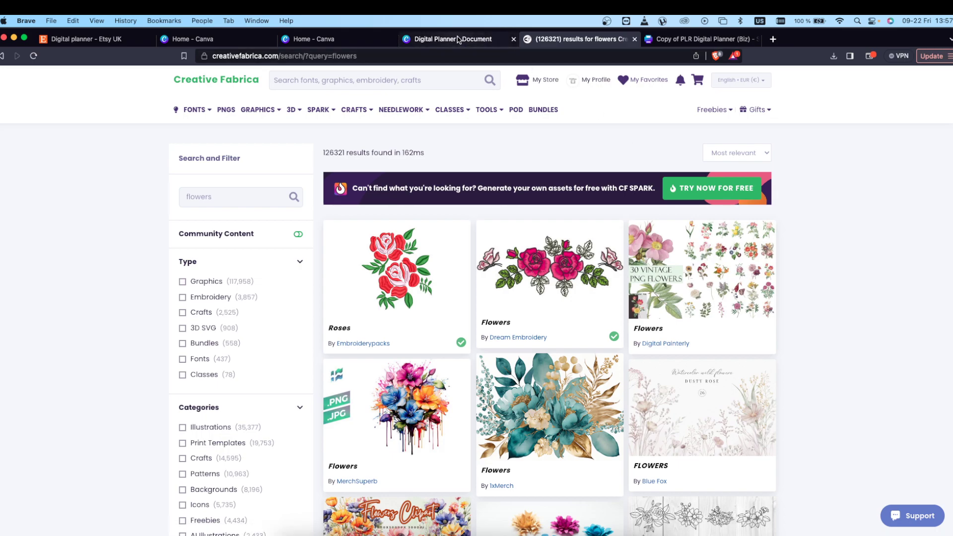
pyautogui.click(664, 309)
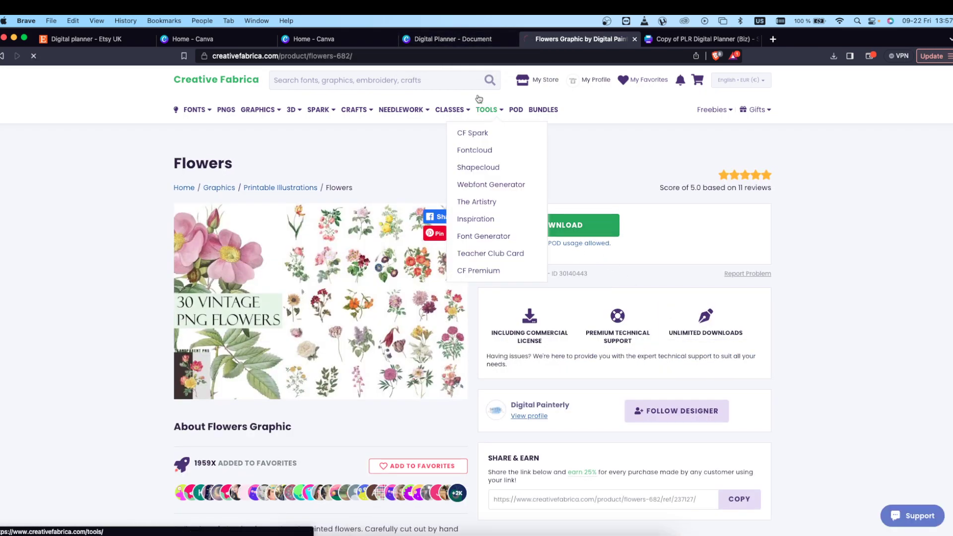
pyautogui.moveTo(483, 106)
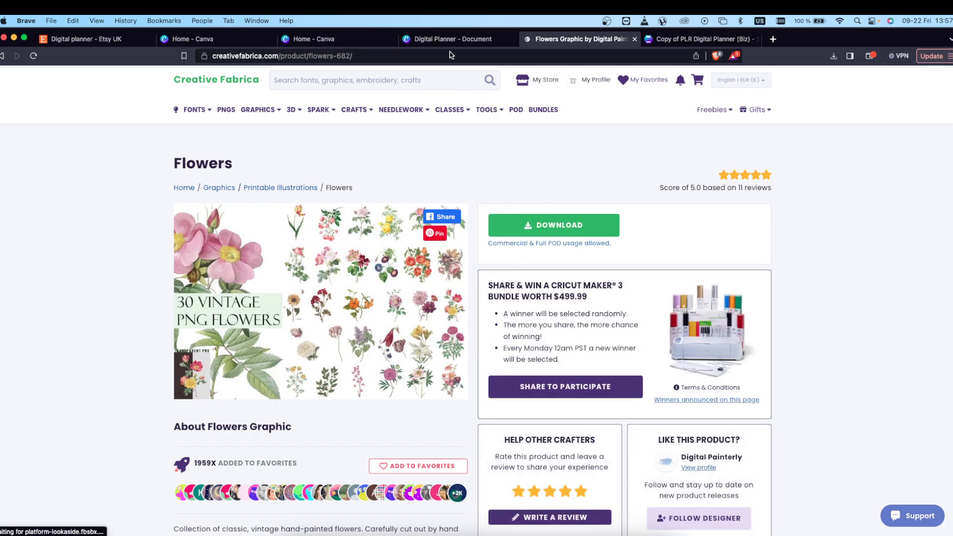
# - Download the vintage flowers graphic from Creative Fabrica, switch back to the PLR Digital Planner in Canva and show the uploaded images
pyautogui.press('super+d')
pyautogui.click(552, 308)
pyautogui.moveTo(439, 107)
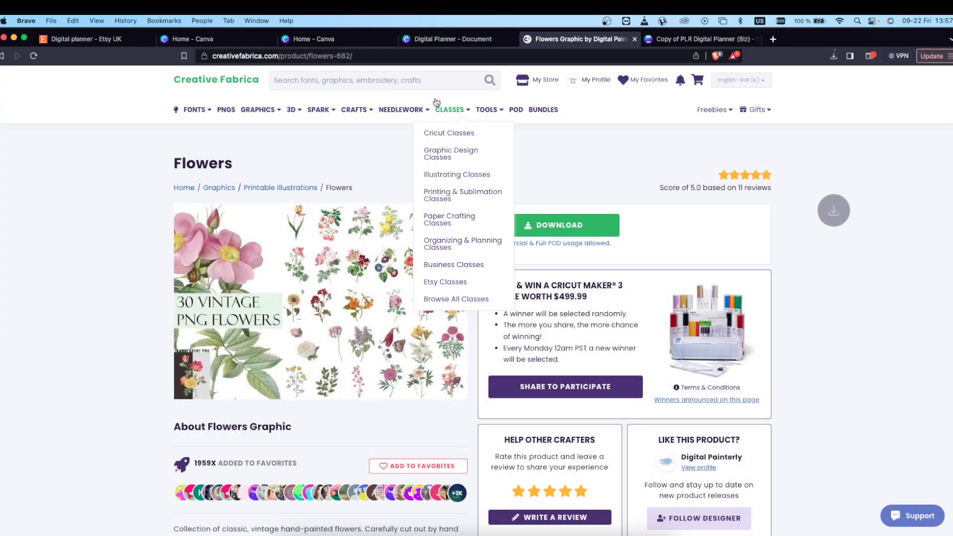
pyautogui.click(453, 38)
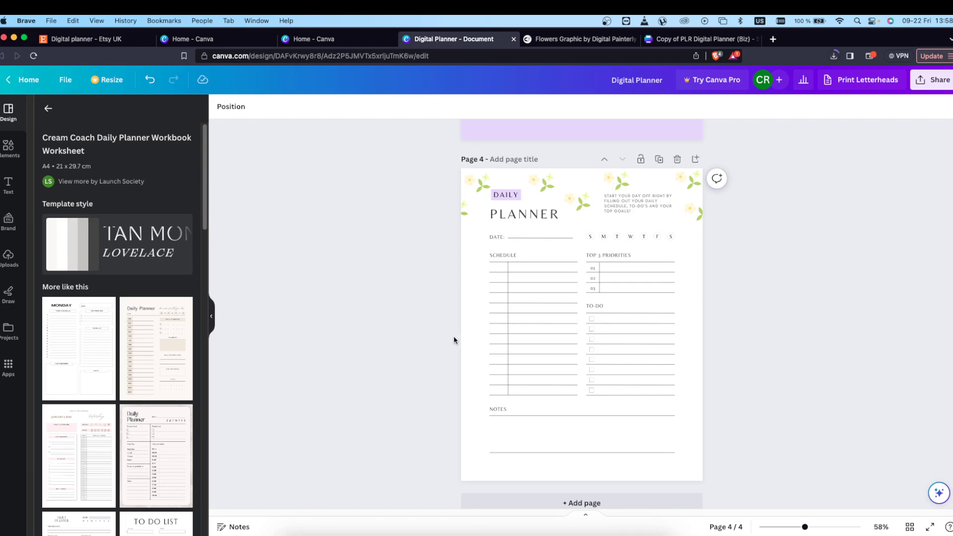
pyautogui.click(314, 39)
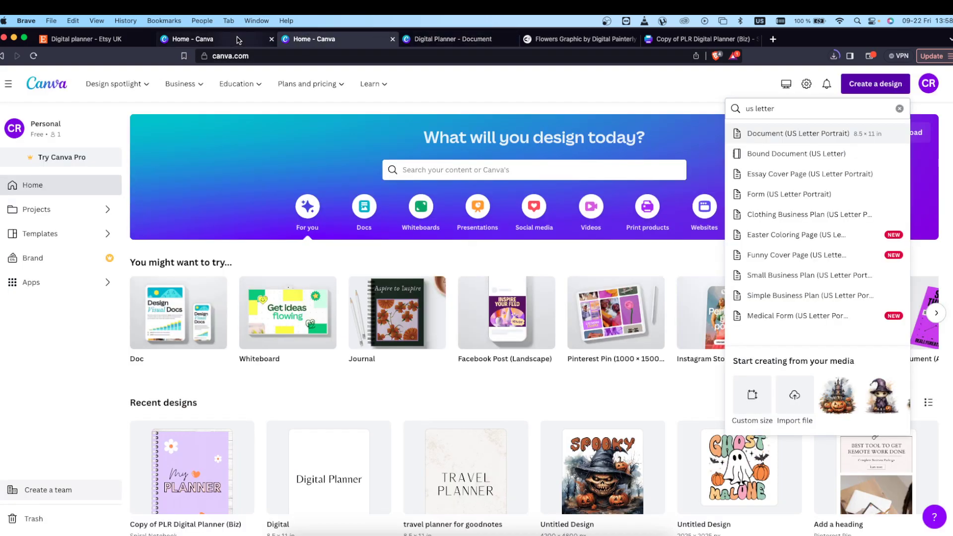
pyautogui.click(685, 40)
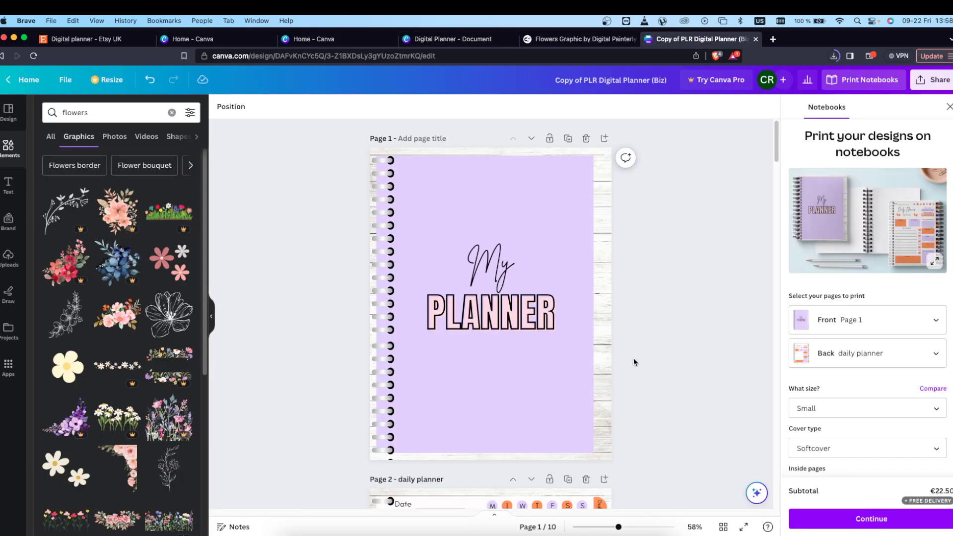
pyautogui.click(9, 258)
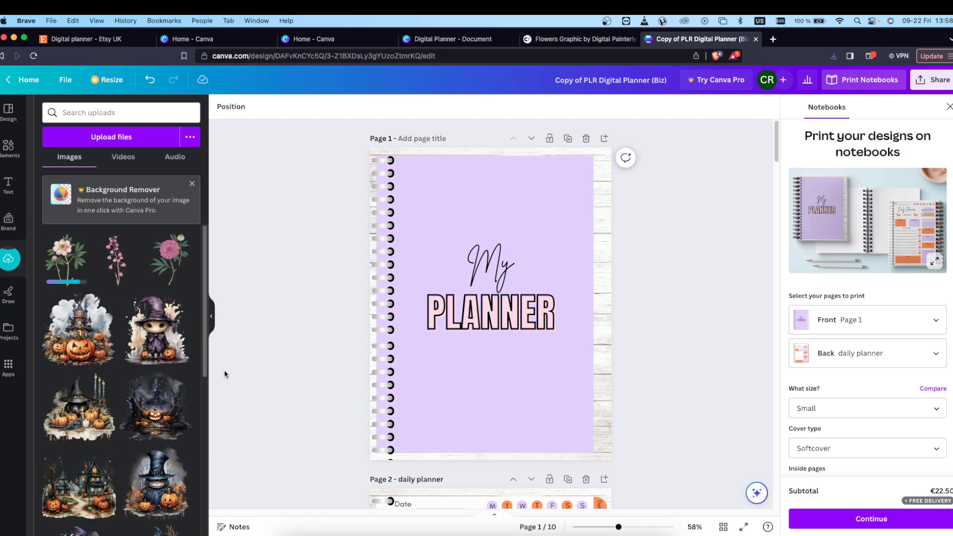
# - Add the uploaded pale peony to the cover, shrink it and place it to the right of "My" above "PLANNER"
pyautogui.click(77, 251)
pyautogui.moveTo(570, 394); pyautogui.dragTo(511, 298)
pyautogui.moveTo(456, 239); pyautogui.dragTo(544, 233)
pyautogui.moveTo(587, 308); pyautogui.dragTo(574, 293)
pyautogui.moveTo(541, 258); pyautogui.dragTo(557, 278)
pyautogui.moveTo(549, 334); pyautogui.dragTo(532, 328)
pyautogui.click(681, 334)
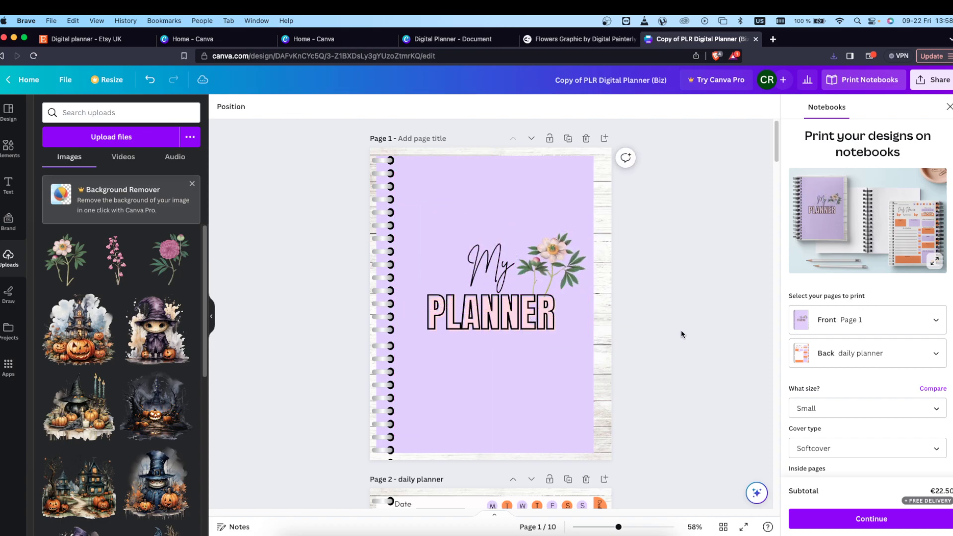
# - Add the uploaded pink peony to the cover, shrink it, flip it horizontally and place it to the left of "My"
pyautogui.click(182, 258)
pyautogui.moveTo(569, 302); pyautogui.dragTo(545, 370)
pyautogui.press('super+z')
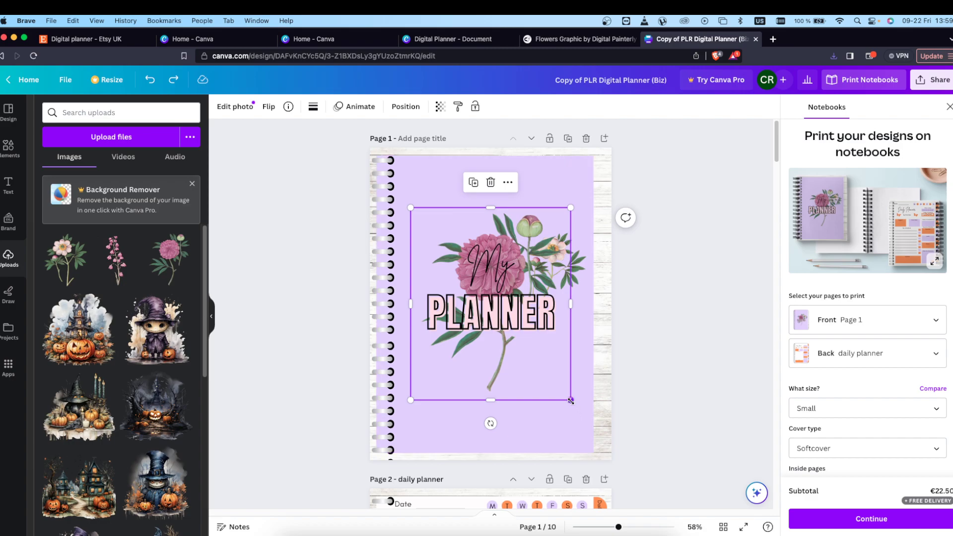
pyautogui.moveTo(571, 401); pyautogui.dragTo(485, 296)
pyautogui.click(265, 107)
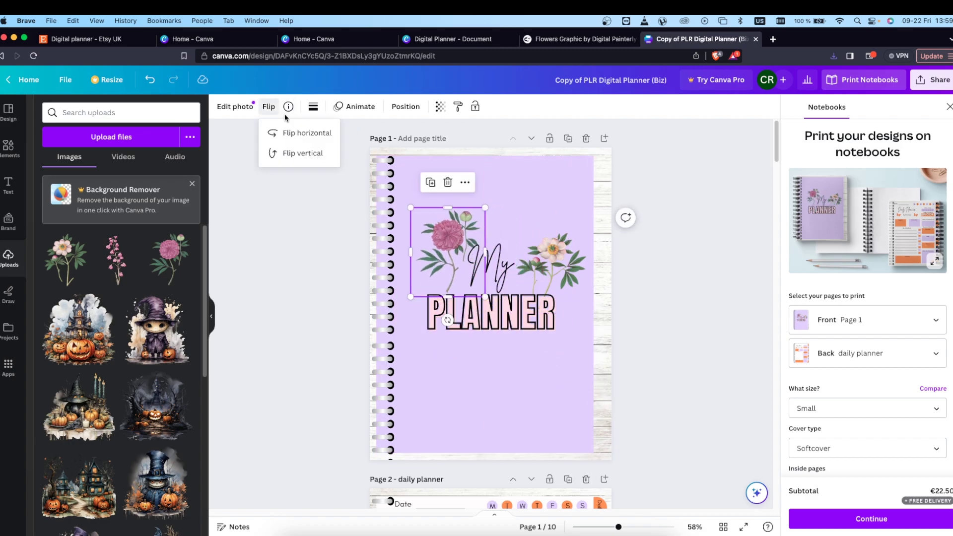
pyautogui.click(292, 132)
pyautogui.moveTo(438, 240); pyautogui.dragTo(422, 257)
pyautogui.click(700, 300)
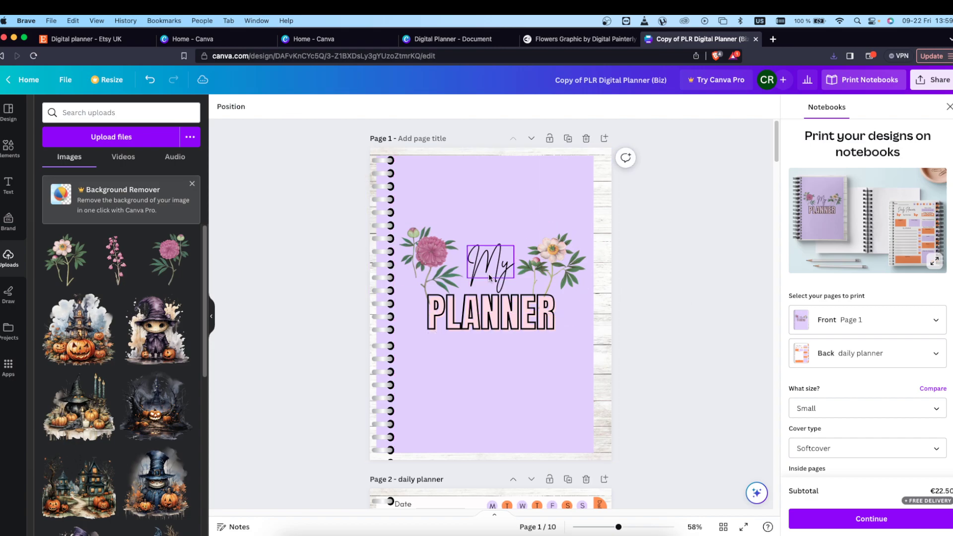
# - Delete the two orange butterflies beside "My Priorities" on the daily planner page
pyautogui.scroll(-5, 663, 285)
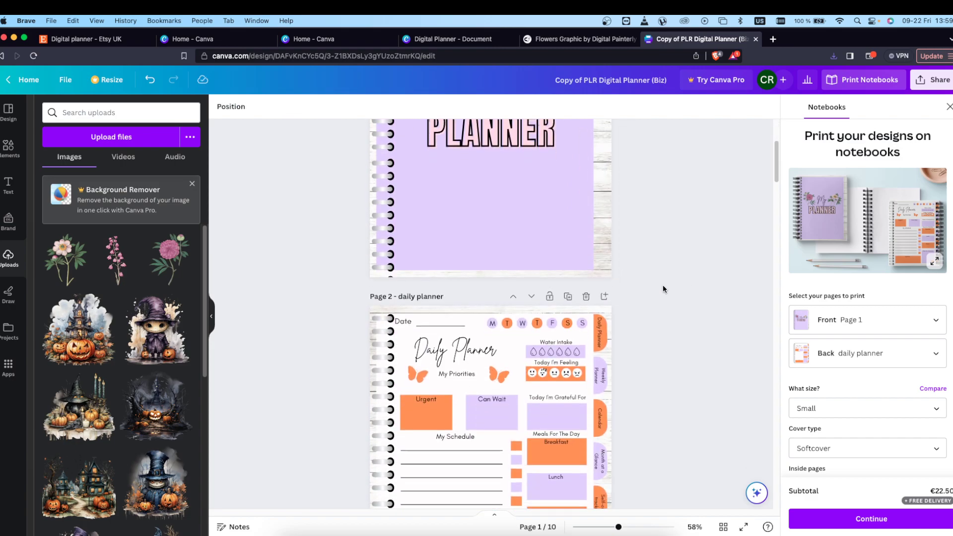
pyautogui.click(506, 297)
pyautogui.press('Delete')
pyautogui.click(418, 290)
pyautogui.press('Delete')
# - Try the uploaded pink bell-flower stem on the daily planner page, shrunk and tilted to the right of "My Priorities"
pyautogui.click(112, 262)
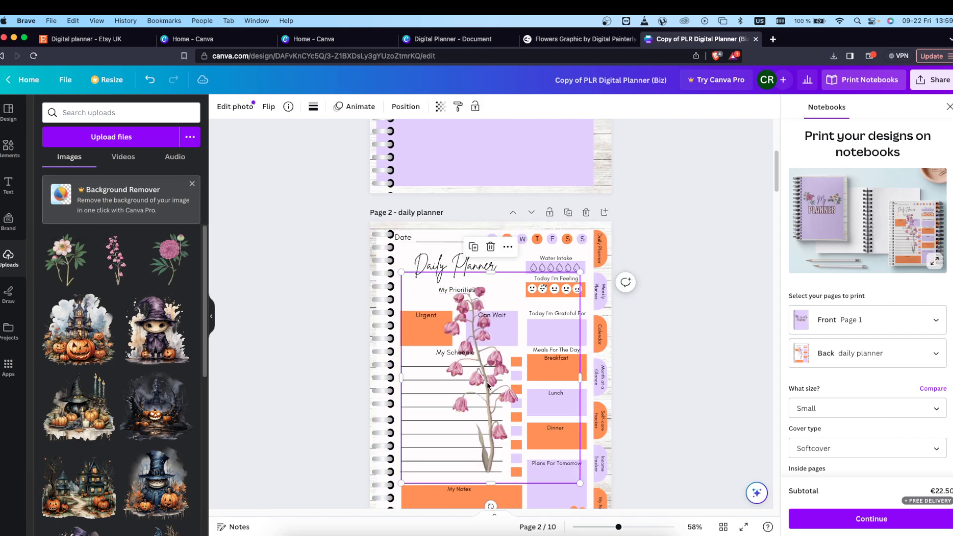
pyautogui.moveTo(574, 474); pyautogui.dragTo(386, 272)
pyautogui.moveTo(438, 302); pyautogui.dragTo(520, 294)
pyautogui.click(635, 296)
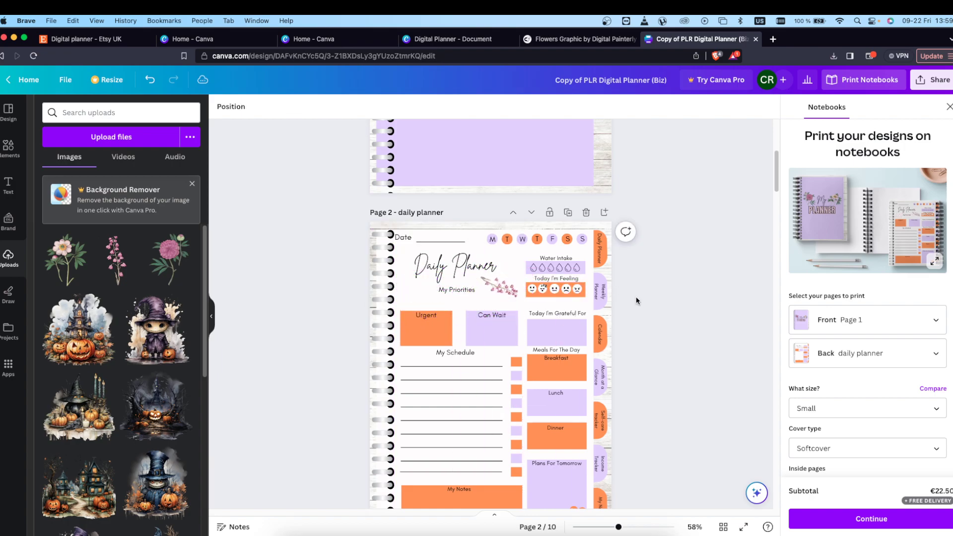
pyautogui.click(490, 291)
pyautogui.moveTo(457, 263); pyautogui.dragTo(454, 273)
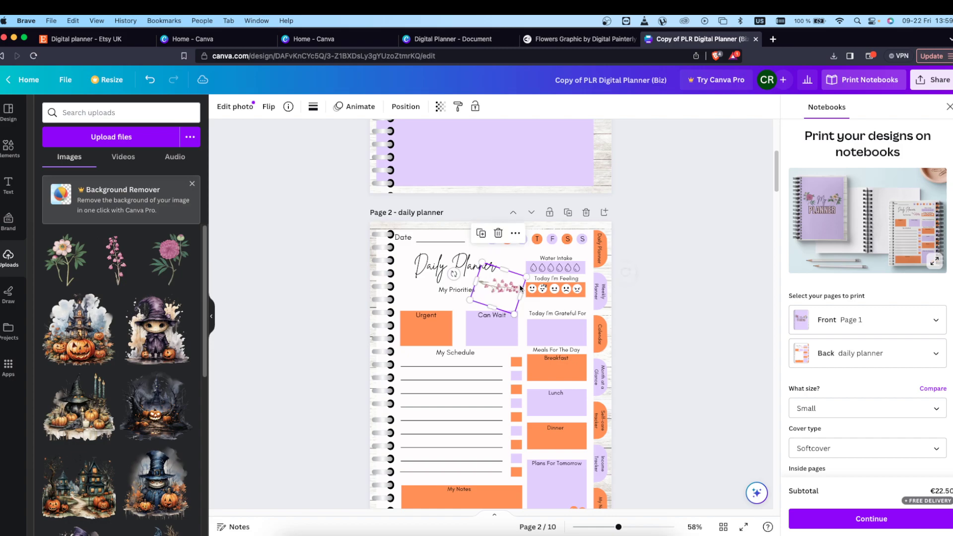
pyautogui.click(644, 310)
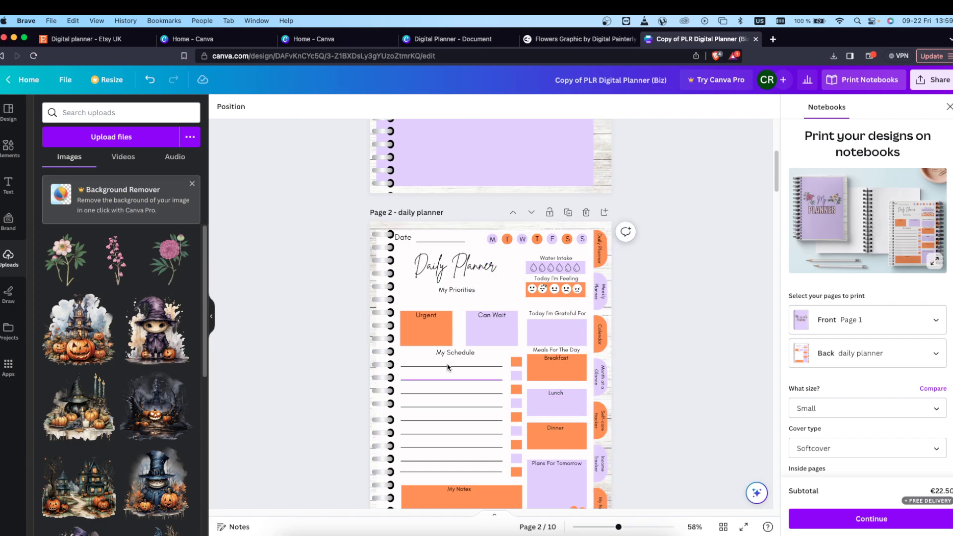
# - Delete the two uploaded peony images from the cover page
pyautogui.scroll(5, 325, 325)
pyautogui.click(561, 261)
pyautogui.press('BackSpace')
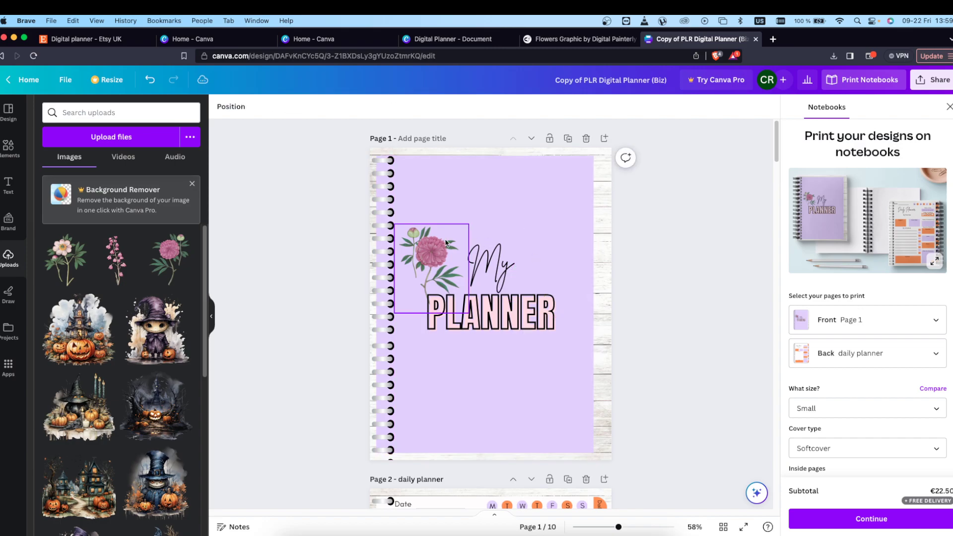
pyautogui.click(430, 266)
pyautogui.press('BackSpace')
# - Add the pale yellow flower graphic to the daily planner page, shrink it and duplicate it so four flowers surround the "Daily Planner" title
pyautogui.scroll(-6, 326, 330)
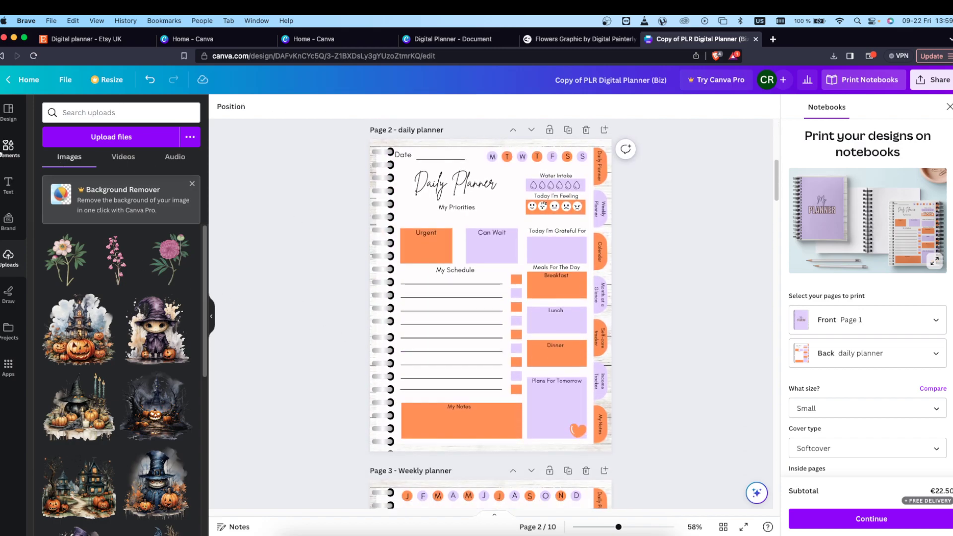
pyautogui.click(8, 147)
pyautogui.click(67, 374)
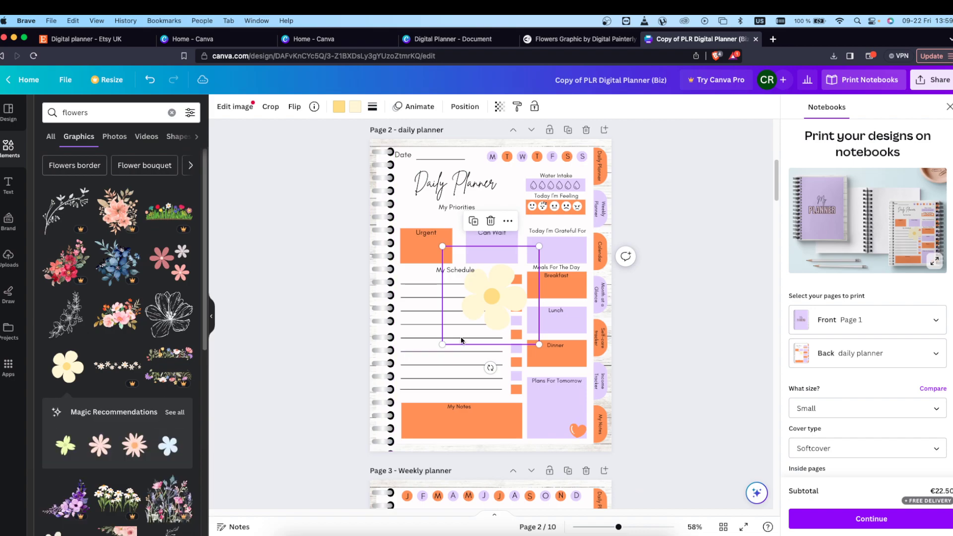
pyautogui.moveTo(532, 350); pyautogui.dragTo(403, 171)
pyautogui.press('super+d')
pyautogui.press('super+d')
pyautogui.press('super+d')
pyautogui.press('super+z')
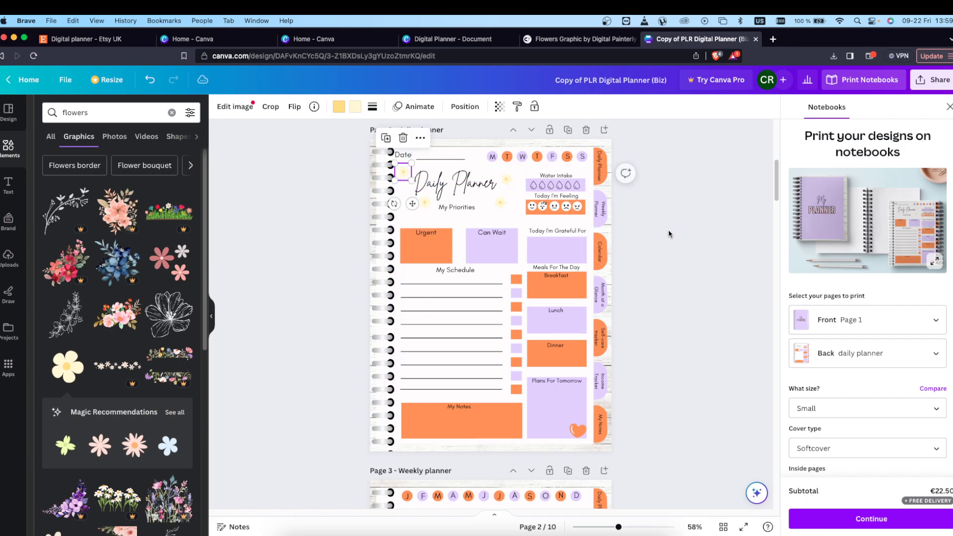
pyautogui.click(620, 226)
# - Add the bright pink daisy from the full Magic Recommendations to the daily planner page, shrunk and placed near the title
pyautogui.scroll(-1, 148, 431)
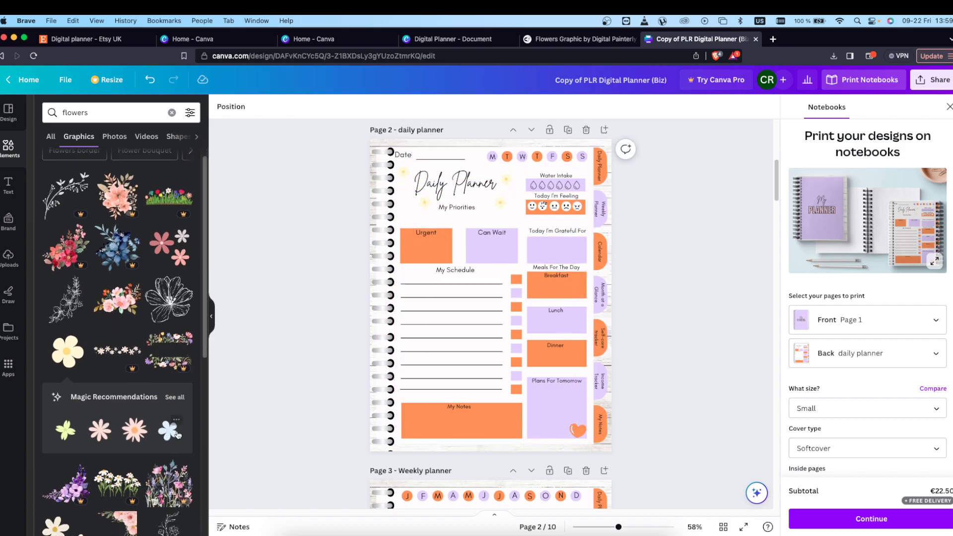
pyautogui.click(168, 430)
pyautogui.press('Delete')
pyautogui.click(174, 397)
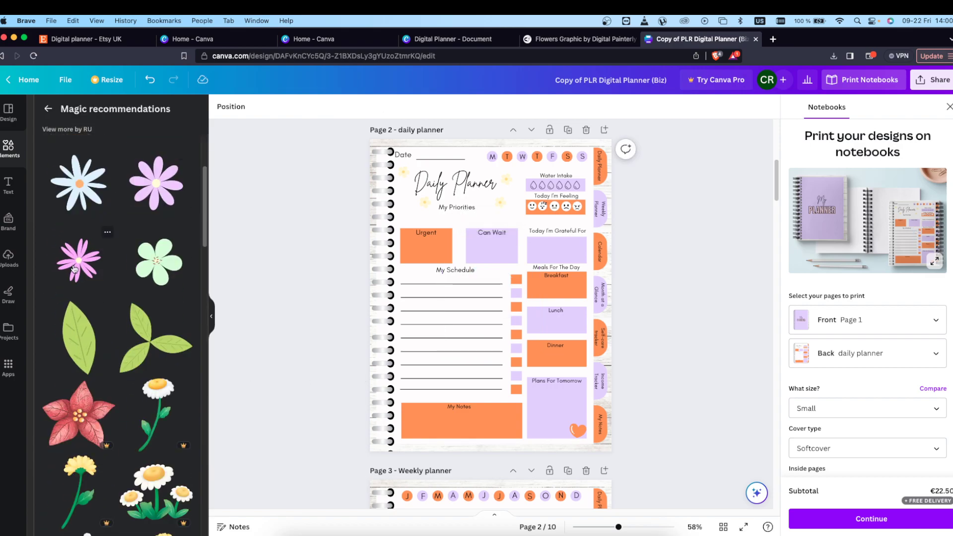
pyautogui.click(78, 259)
pyautogui.moveTo(485, 297); pyautogui.dragTo(402, 204)
pyautogui.moveTo(457, 250); pyautogui.dragTo(410, 195)
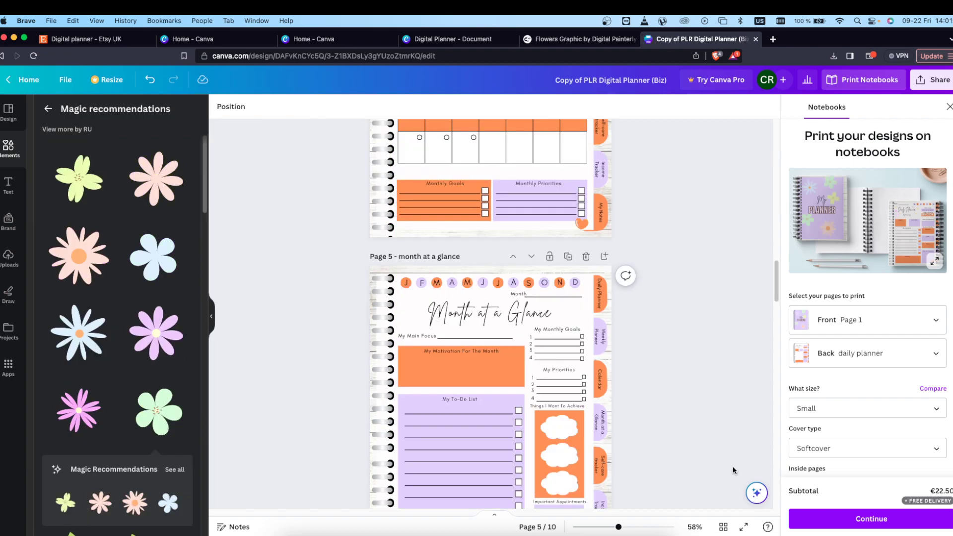
# - Show all pages in grid view and duplicate the daily planner page six times
pyautogui.scroll(15, 732, 466)
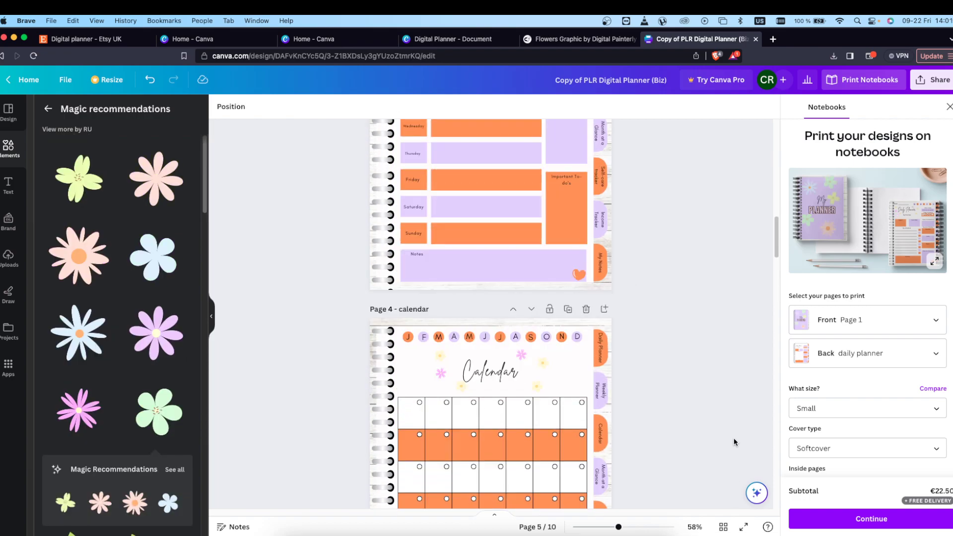
pyautogui.scroll(8, 669, 400)
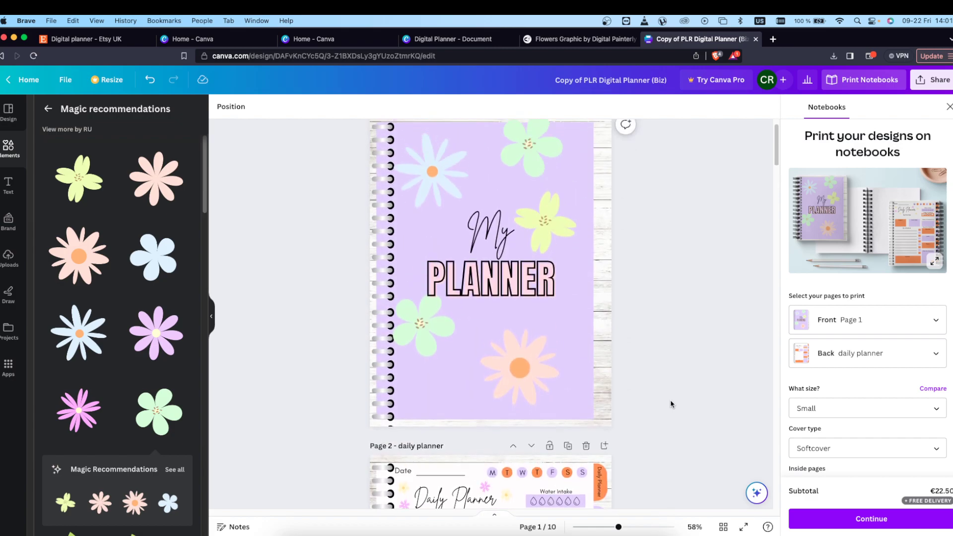
pyautogui.click(721, 526)
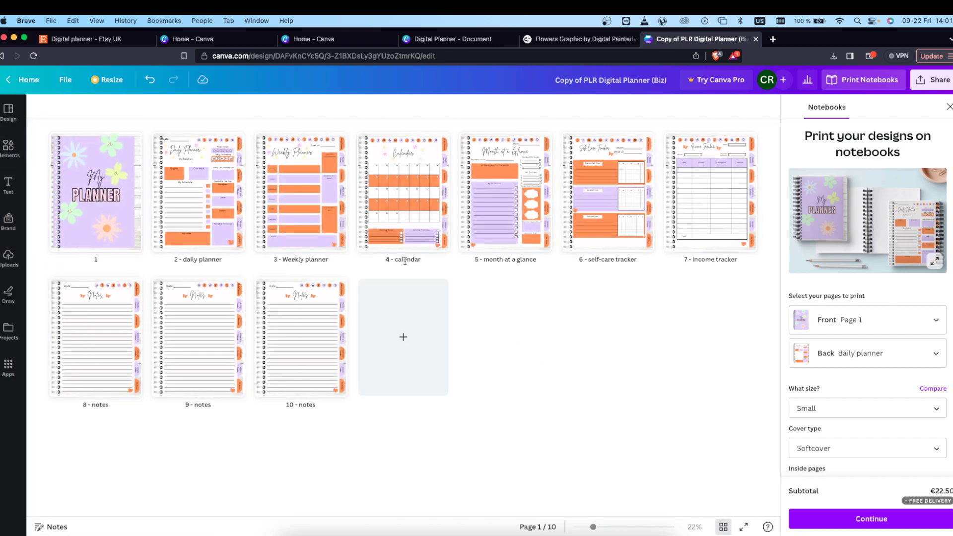
pyautogui.click(233, 142)
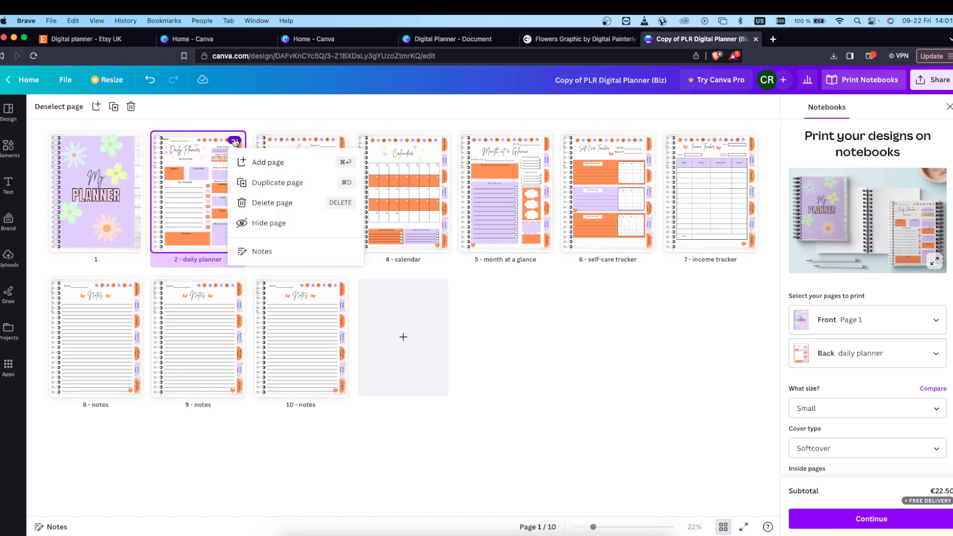
pyautogui.click(263, 182)
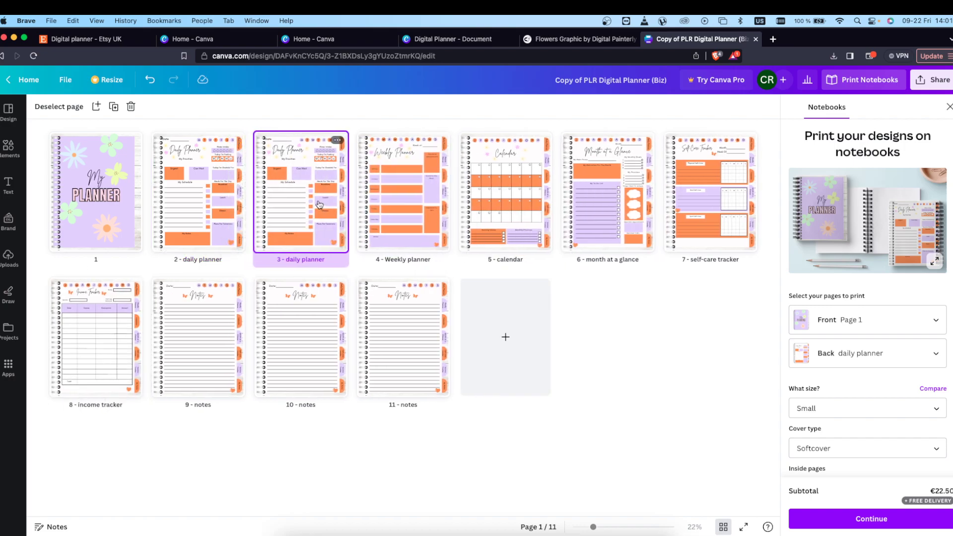
pyautogui.press('super+d')
pyautogui.press('super+d')
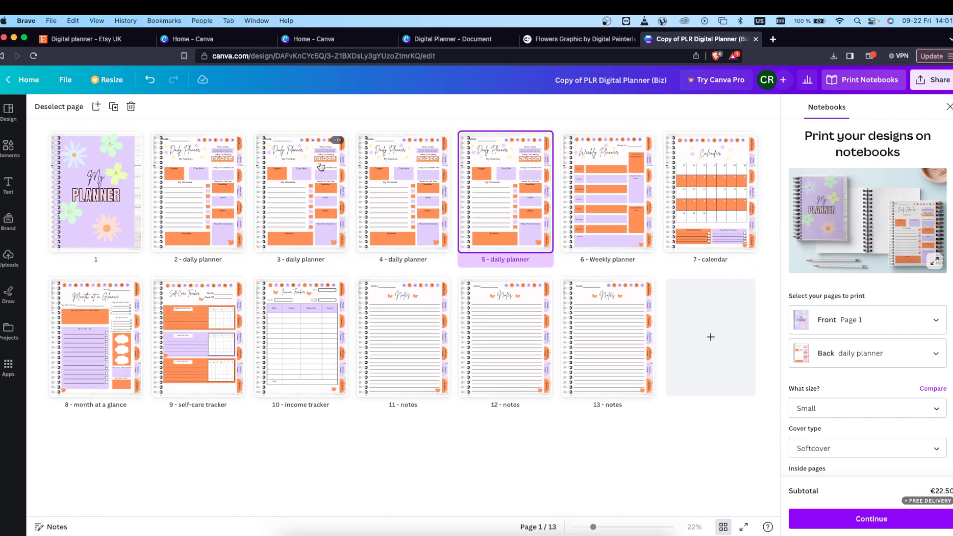
pyautogui.press('super+d')
pyautogui.press('super+d')
pyautogui.press('super+d')
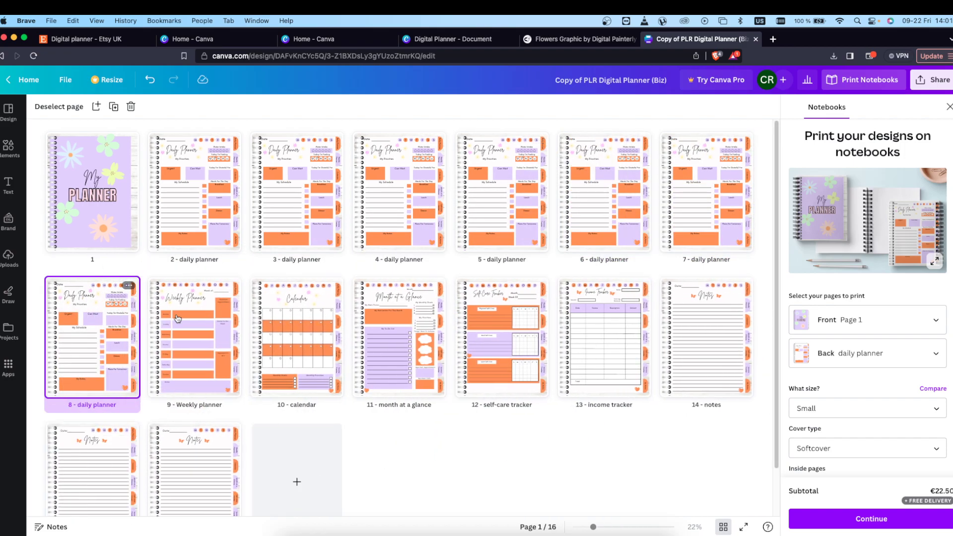
# - Review the weekly planner, the calendar and the seven daily planner pages in the page overview
pyautogui.click(189, 324)
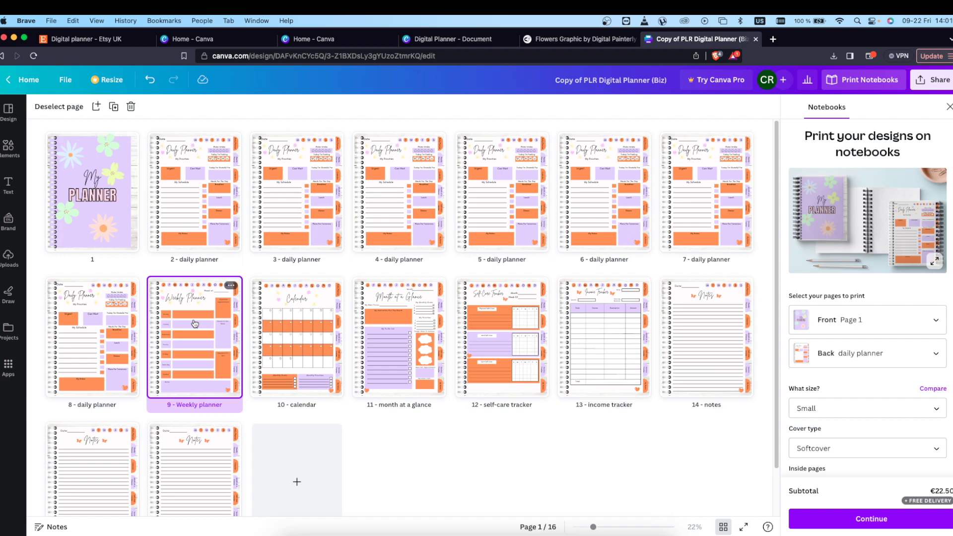
pyautogui.click(291, 318)
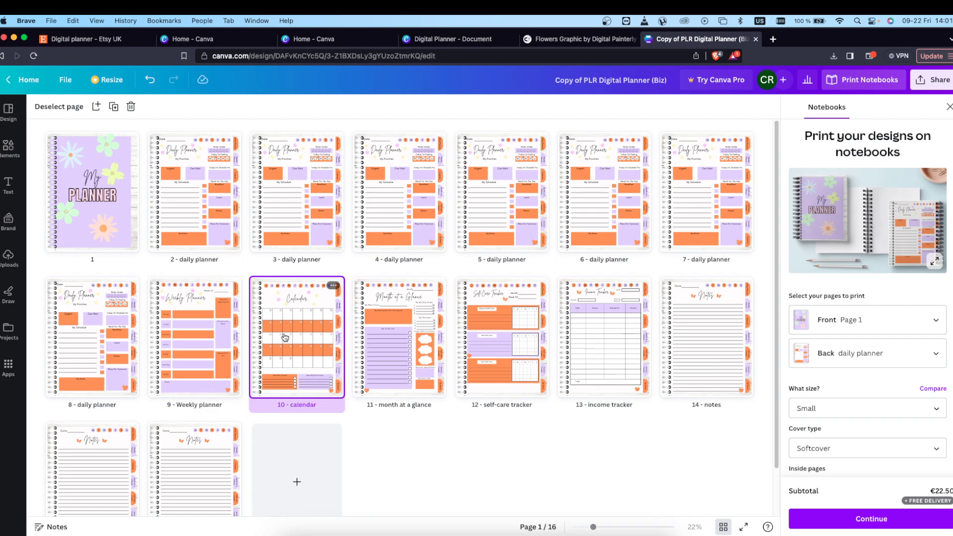
pyautogui.click(192, 193)
pyautogui.click(298, 193)
pyautogui.click(392, 194)
pyautogui.click(496, 196)
pyautogui.click(601, 194)
pyautogui.click(697, 194)
pyautogui.click(87, 373)
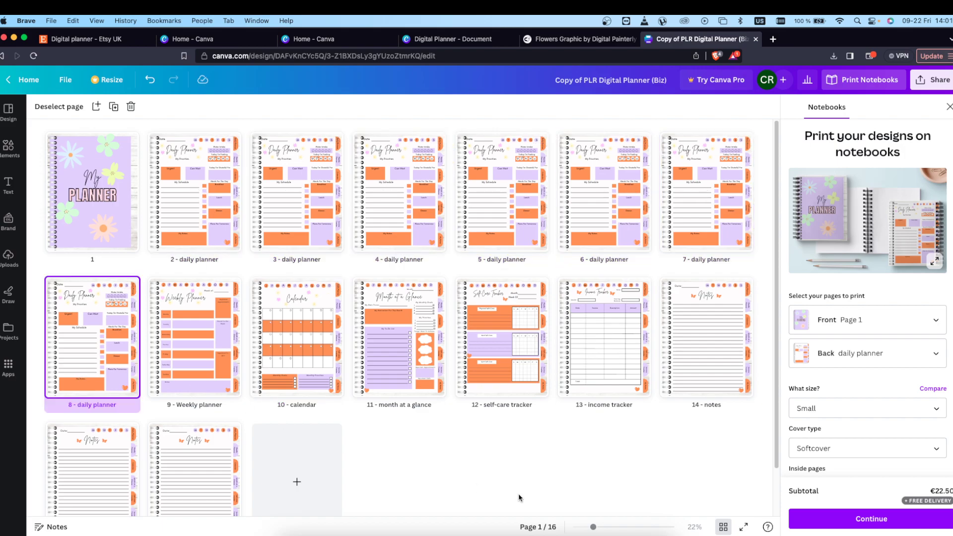
pyautogui.scroll(-2, 502, 460)
pyautogui.doubleClick(325, 310)
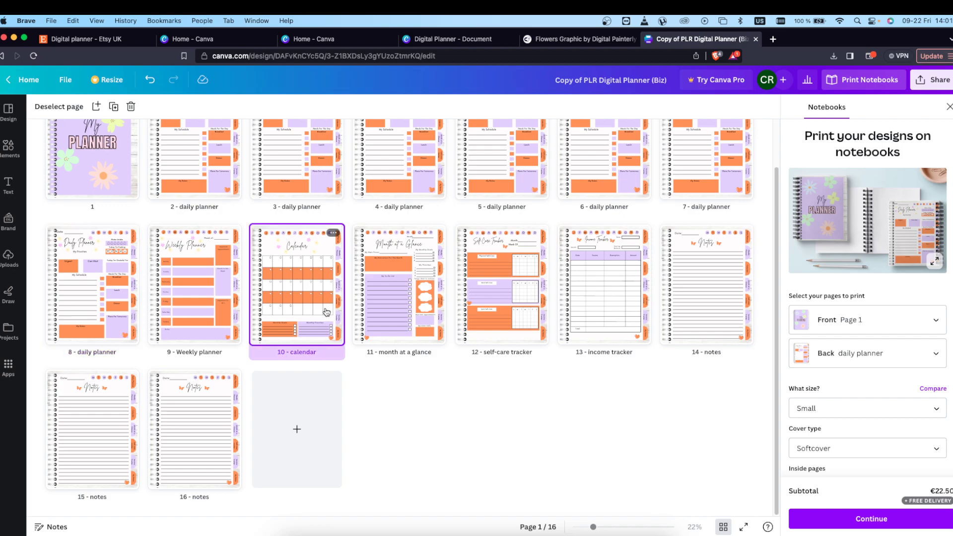
pyautogui.click(725, 527)
pyautogui.scroll(2, 555, 415)
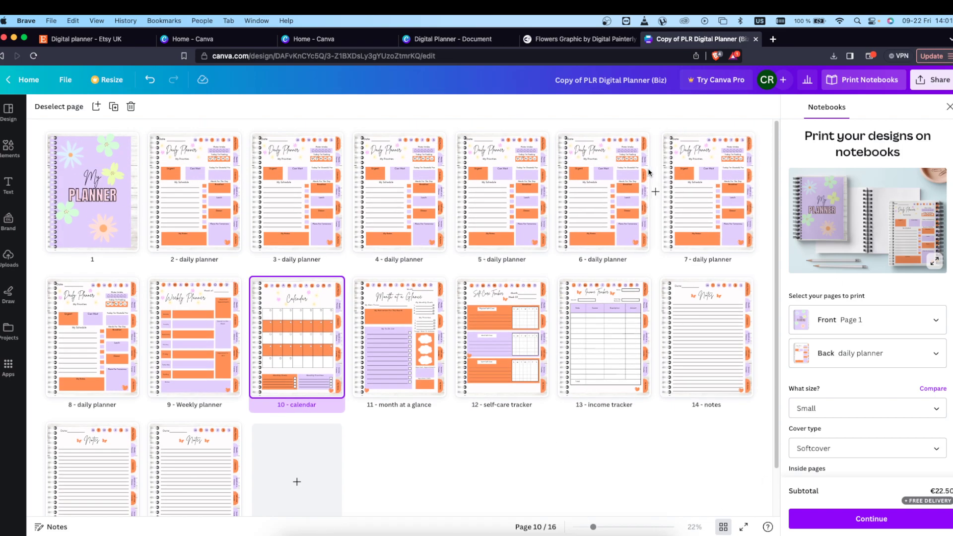
# - Try to download all pages of the planner as a PDF Standard file
pyautogui.click(929, 87)
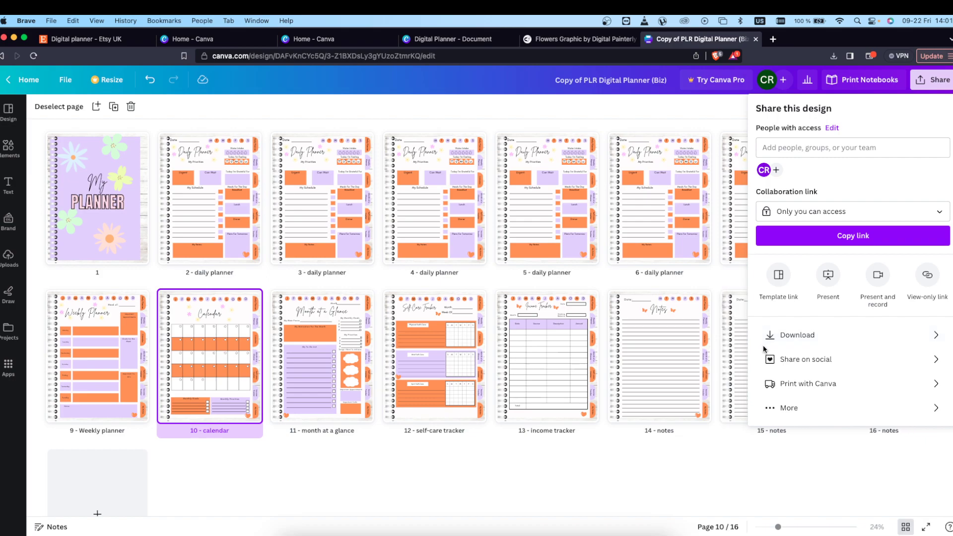
pyautogui.click(766, 337)
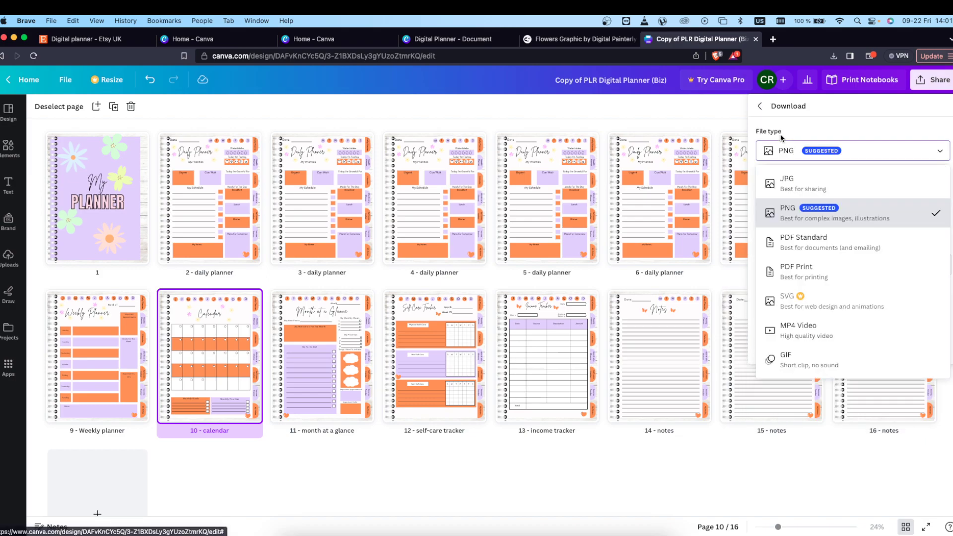
pyautogui.click(784, 151)
pyautogui.click(789, 242)
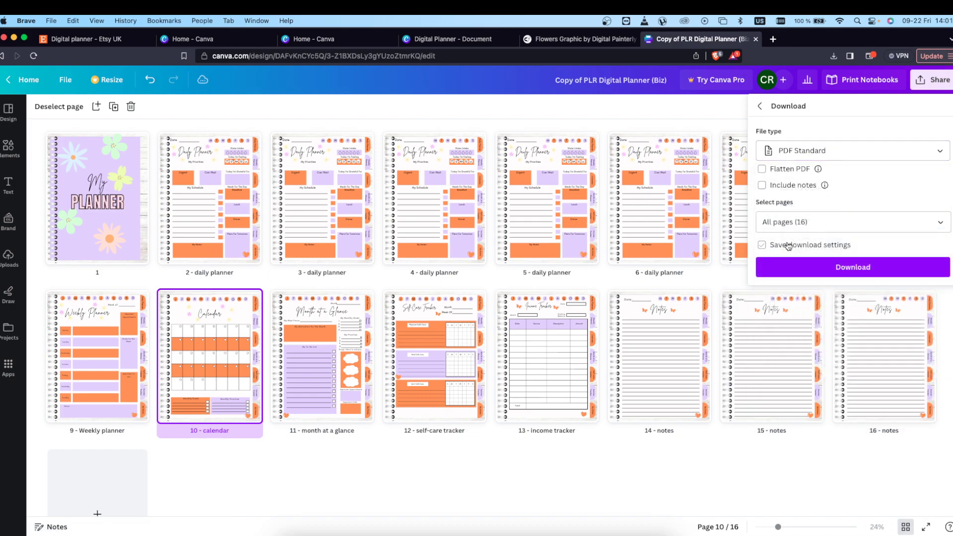
pyautogui.click(796, 150)
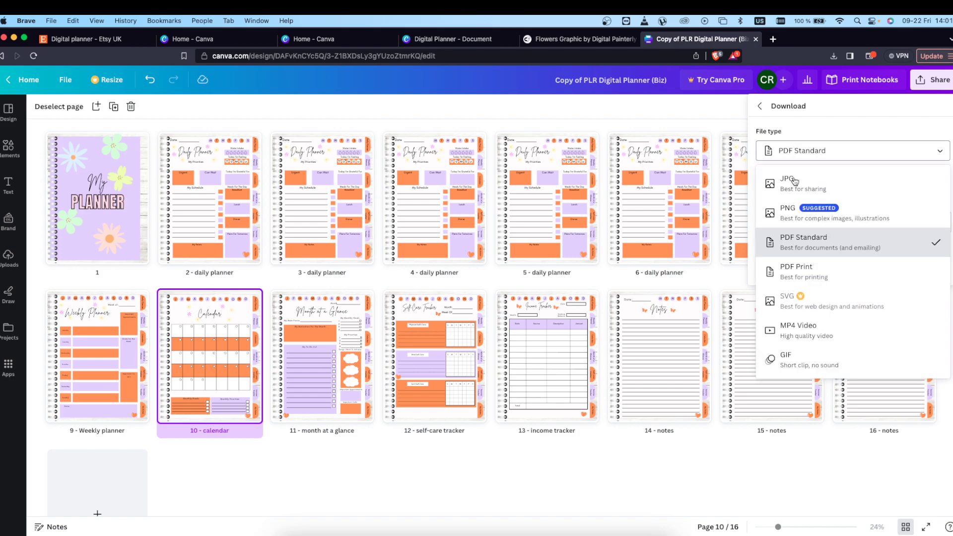
pyautogui.click(789, 238)
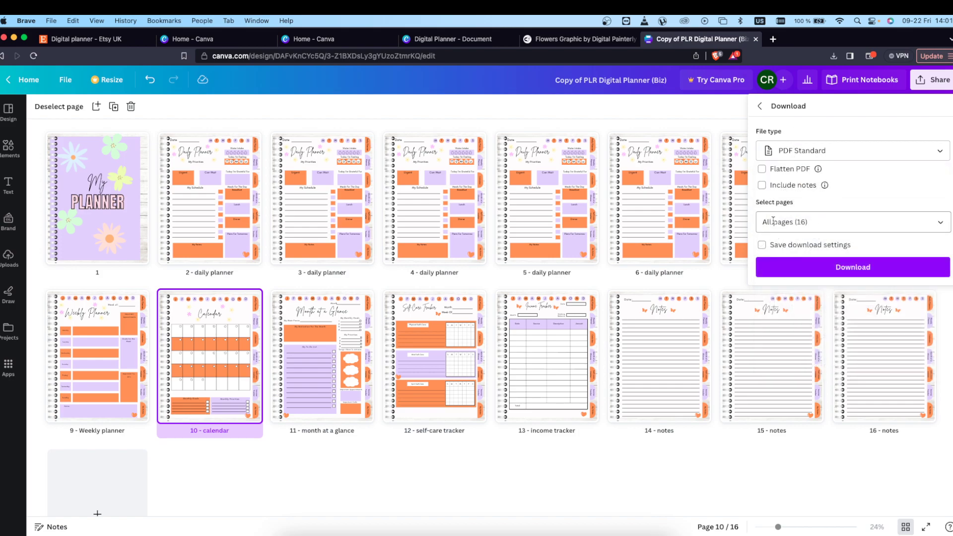
pyautogui.click(791, 268)
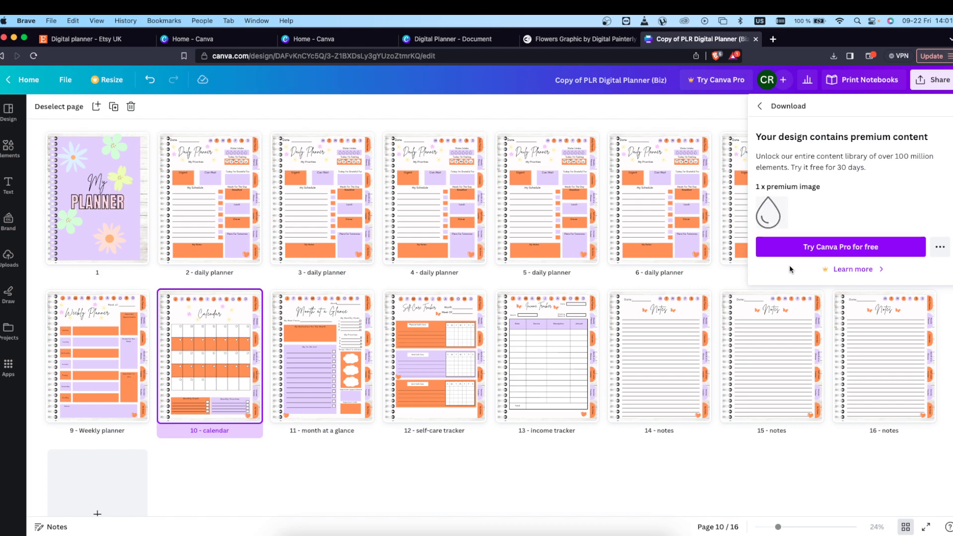
pyautogui.click(727, 125)
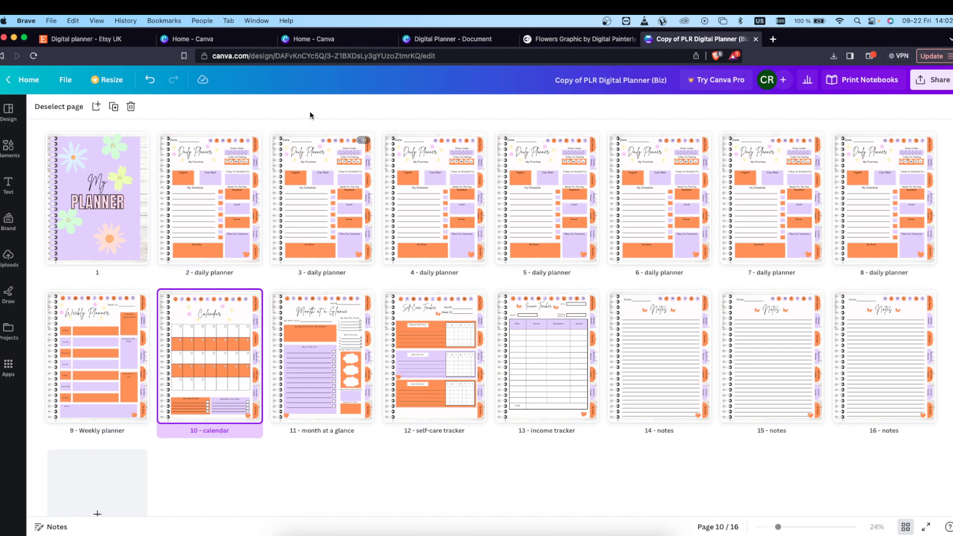
# - Copy the template link of the planner design from its sharing options
pyautogui.click(940, 80)
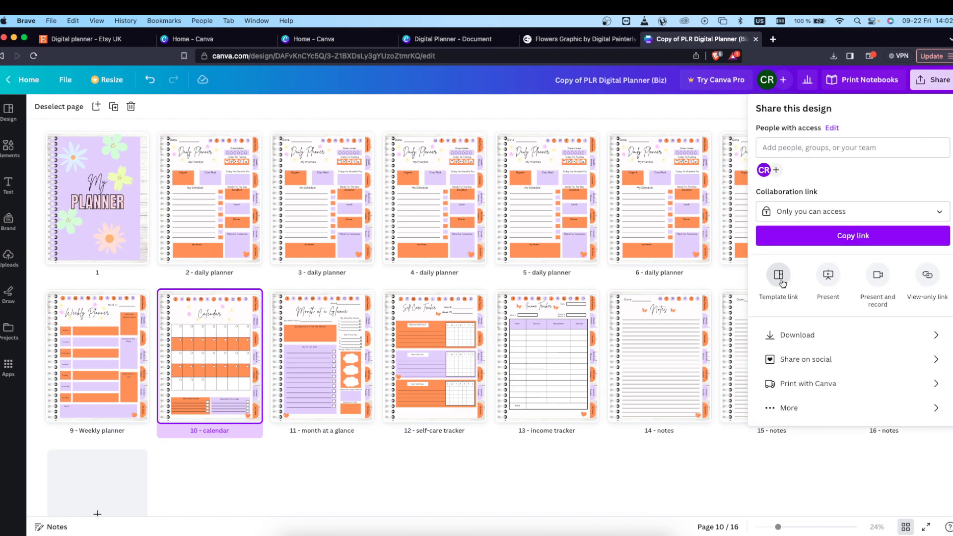
pyautogui.click(778, 275)
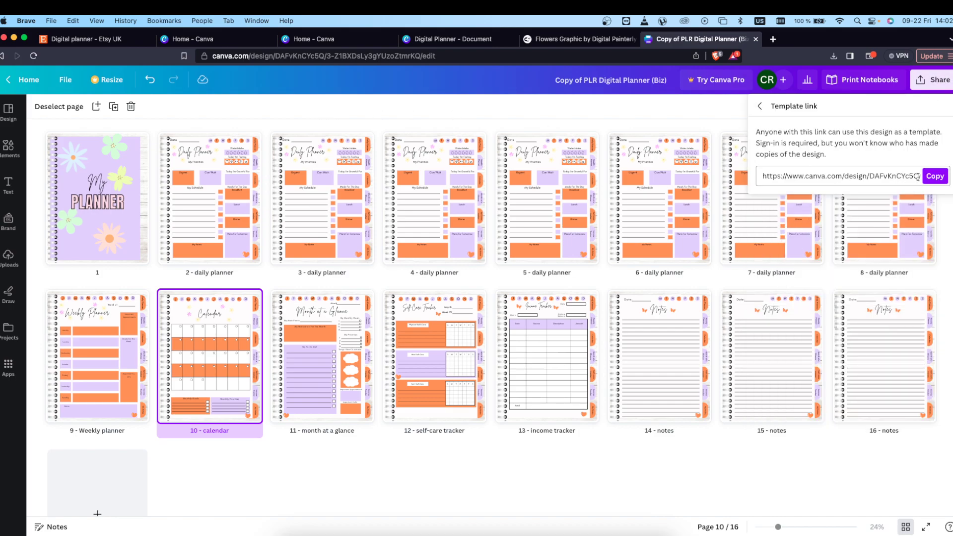
pyautogui.click(931, 178)
pyautogui.click(567, 125)
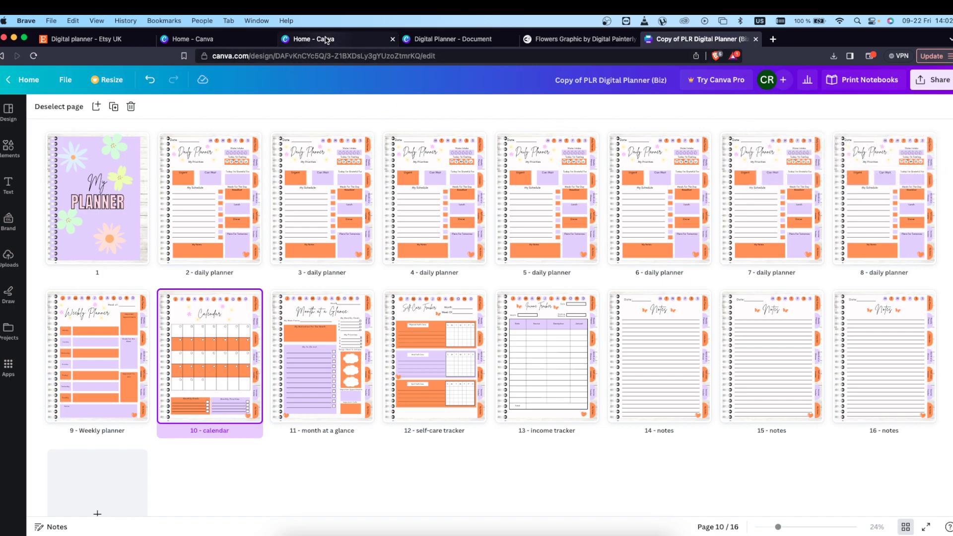
pyautogui.scroll(-3, 300, 123)
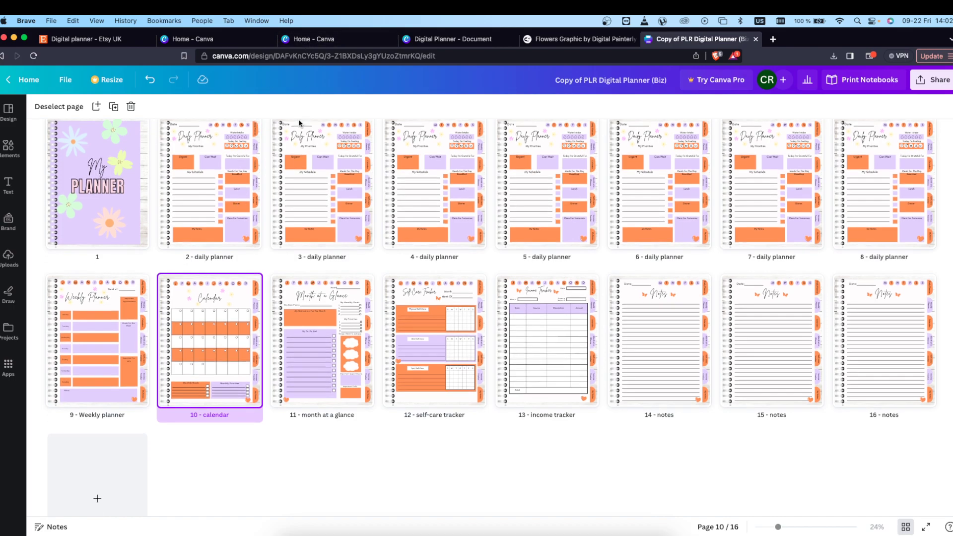
# - Create a new Document (US Letter Portrait) design and add the heading "THANK YOU FOR YOUR PURCHASE"
pyautogui.click(317, 39)
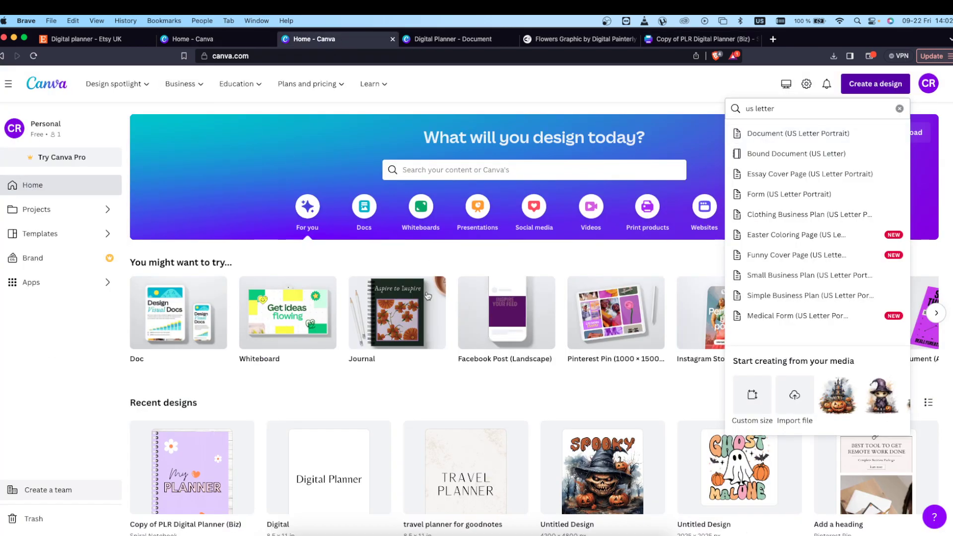
pyautogui.click(812, 133)
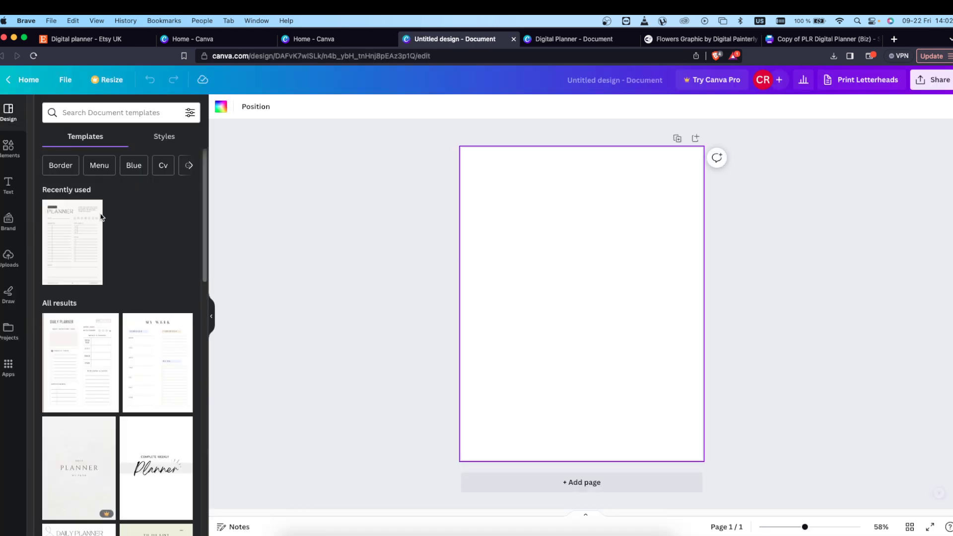
pyautogui.click(8, 184)
pyautogui.click(100, 233)
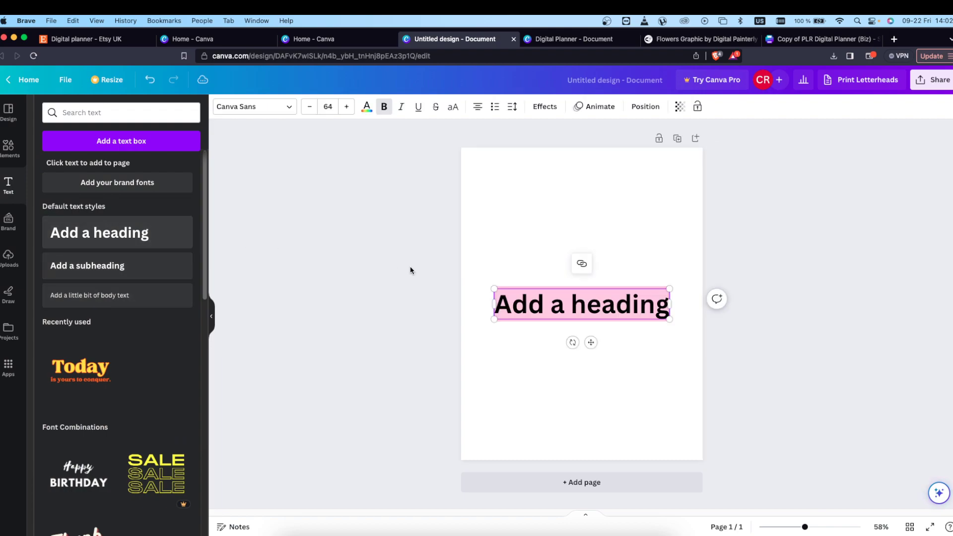
pyautogui.write('thsan')
pyautogui.press('BackSpace')
pyautogui.press('BackSpace')
pyautogui.press('BackSpace')
pyautogui.press('BackSpace')
pyautogui.press('BackSpace')
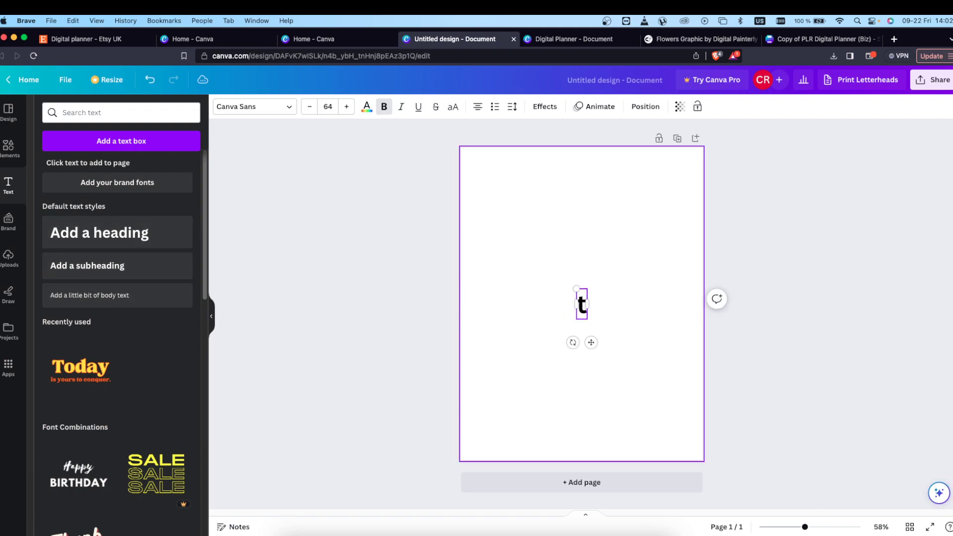
pyautogui.write('THANK YOU FOR')
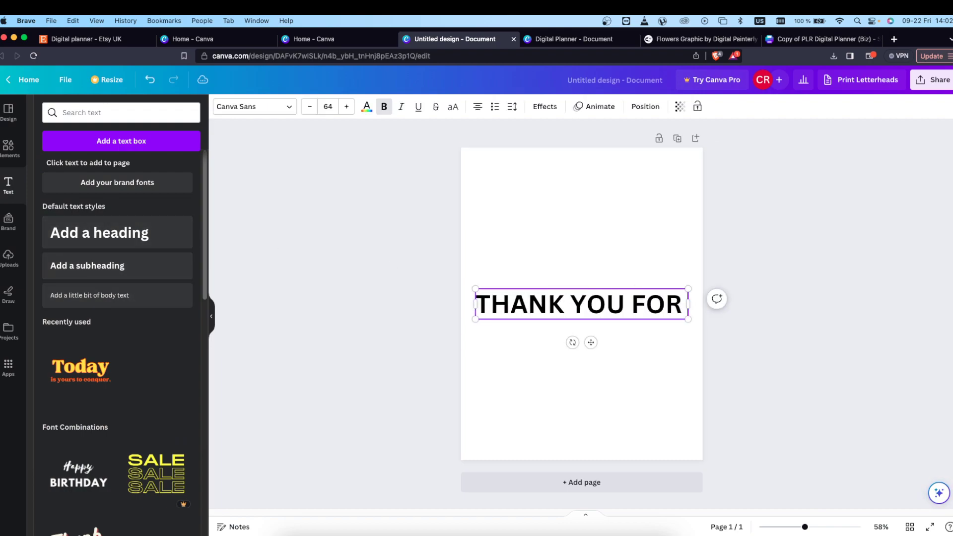
pyautogui.write(' YO')
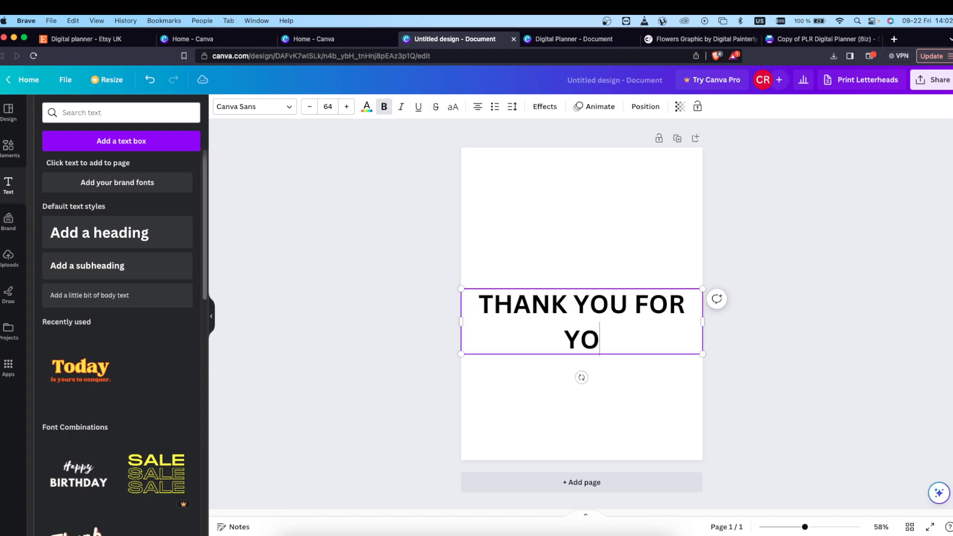
pyautogui.write('UR PURCHASE')
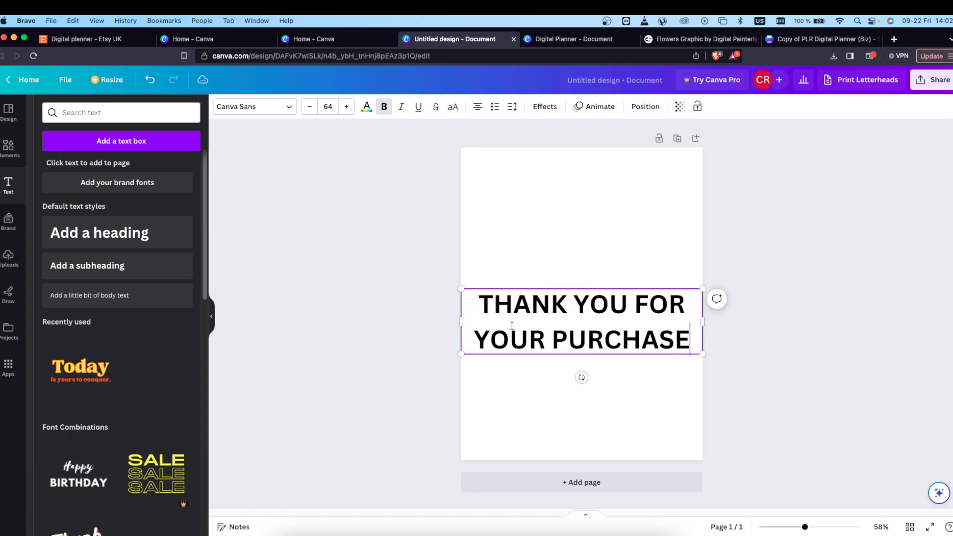
pyautogui.press('Escape')
# - Shrink the heading to about size 42.4 and place it centred near the top of the page
pyautogui.click(679, 349)
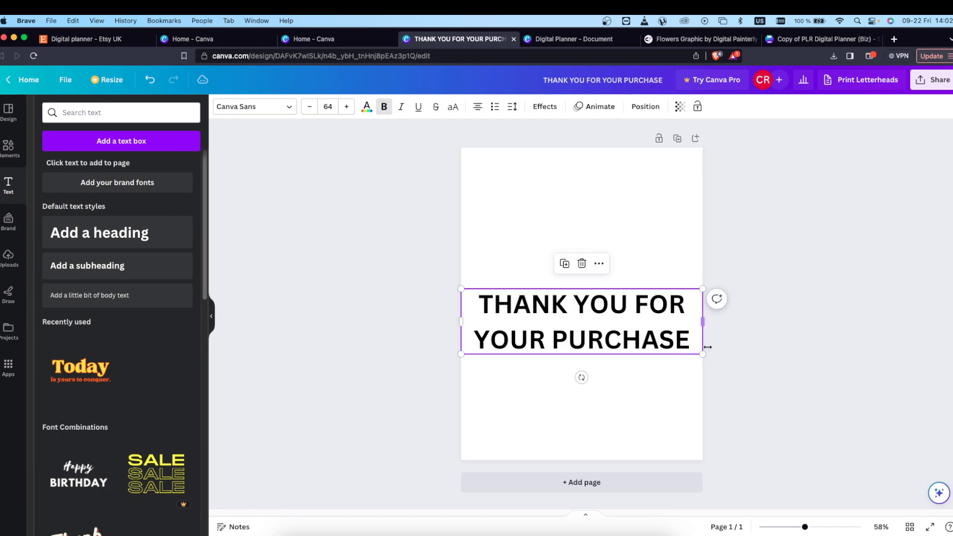
pyautogui.moveTo(702, 353); pyautogui.dragTo(619, 334)
pyautogui.moveTo(571, 313); pyautogui.dragTo(612, 189)
pyautogui.click(657, 233)
# - Duplicate the heading and shrink the copy lower on the page to about size 18.7 so it fits on one line
pyautogui.click(604, 173)
pyautogui.click(564, 140)
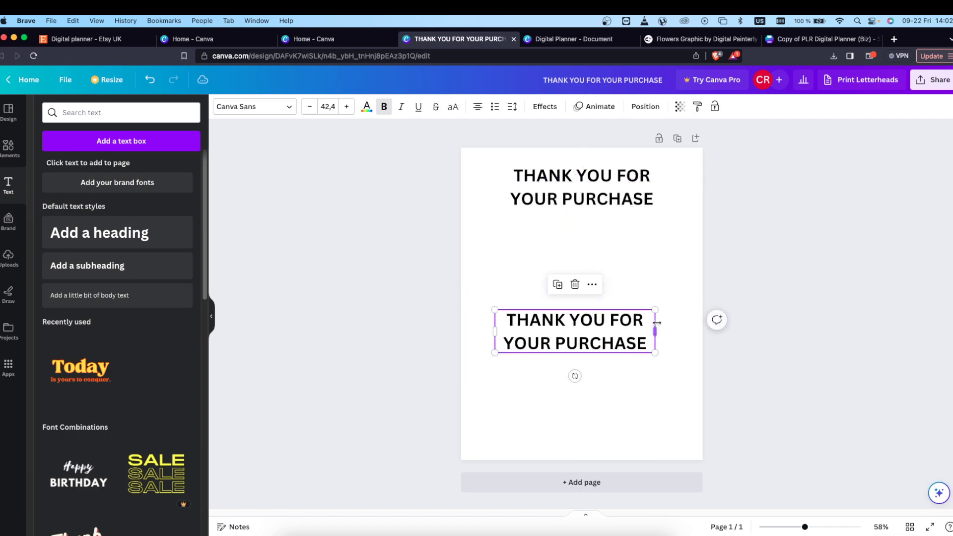
pyautogui.moveTo(654, 309); pyautogui.dragTo(671, 338)
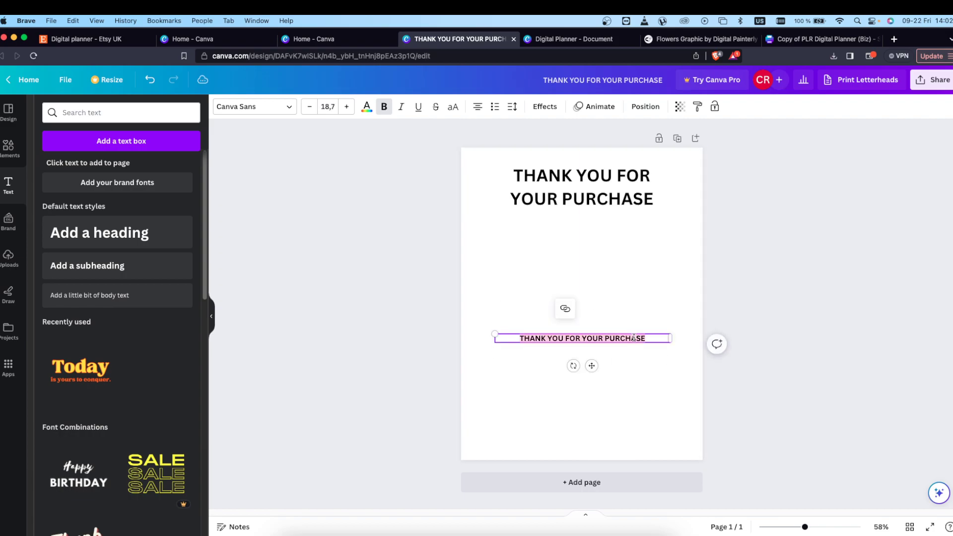
# - Change the small copy's text to "ACCESS YOUR DIGITAL PLANNER HERE" and move it slightly lower on the page
pyautogui.write('ACCESS YO')
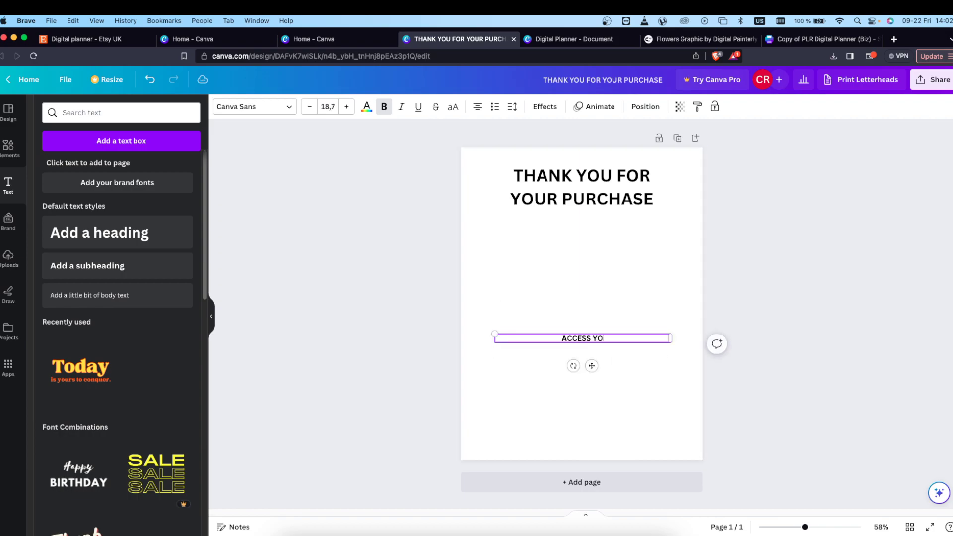
pyautogui.write('UR DIGITAL PLAN')
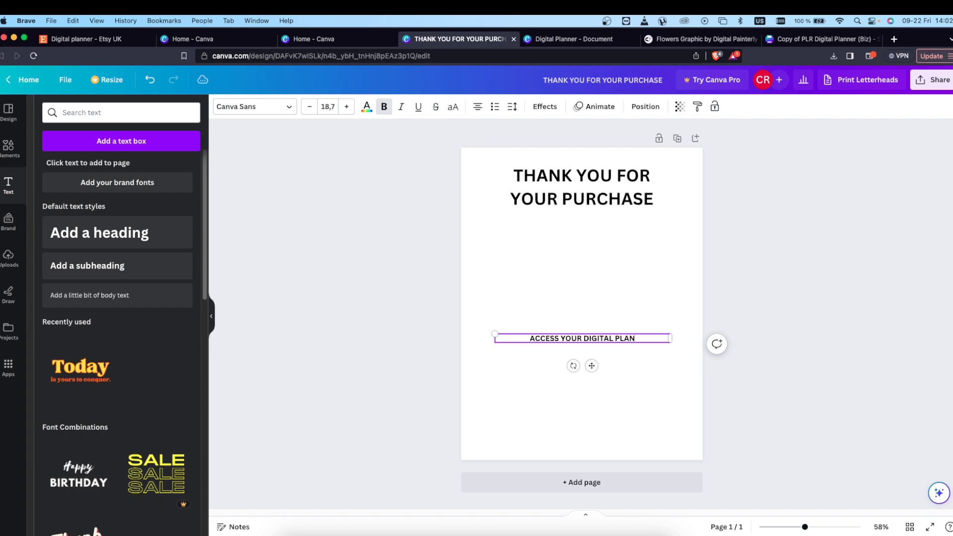
pyautogui.write('NER GERE')
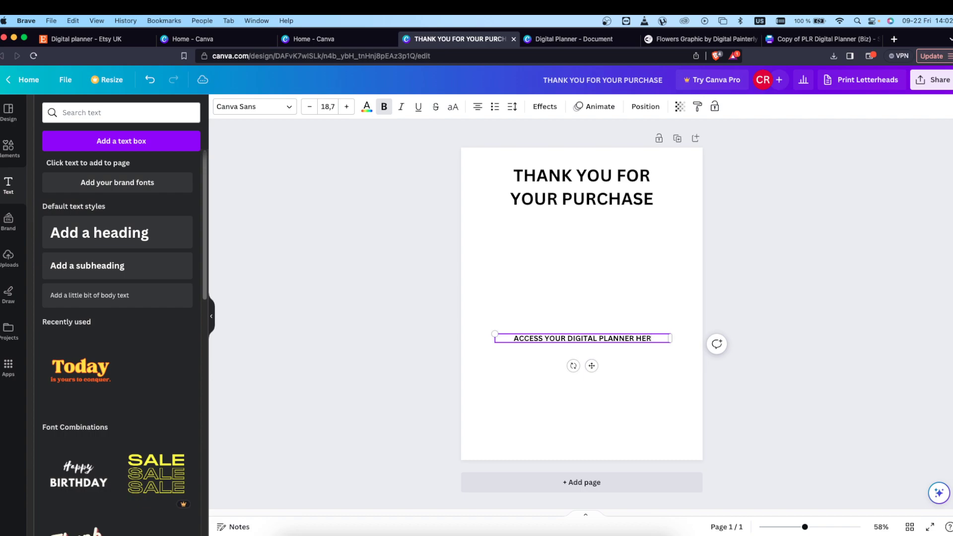
pyautogui.click(648, 382)
pyautogui.moveTo(645, 342); pyautogui.dragTo(644, 364)
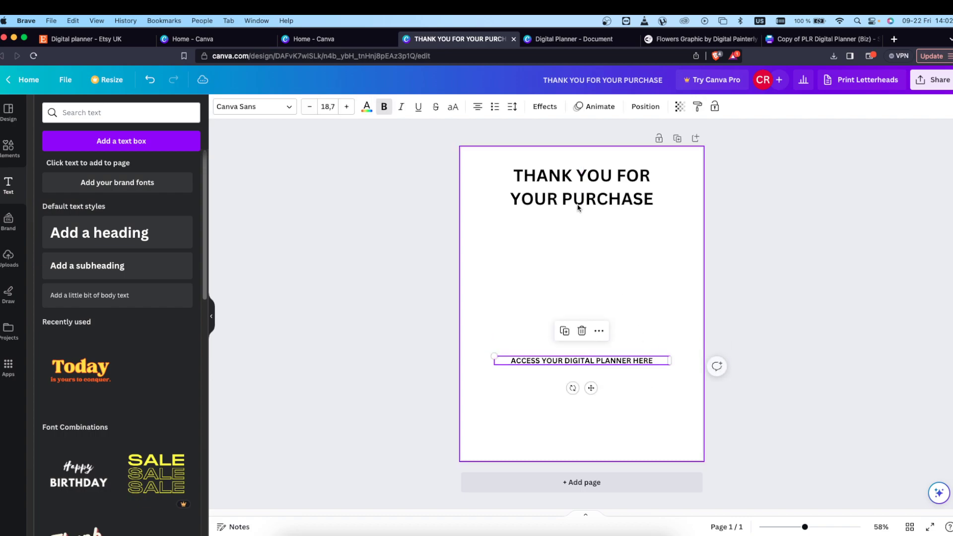
# - Give the "ACCESS YOUR DIGITAL PLANNER HERE" text a purple Background effect with roundness 100, keeping transparency at 100
pyautogui.click(545, 106)
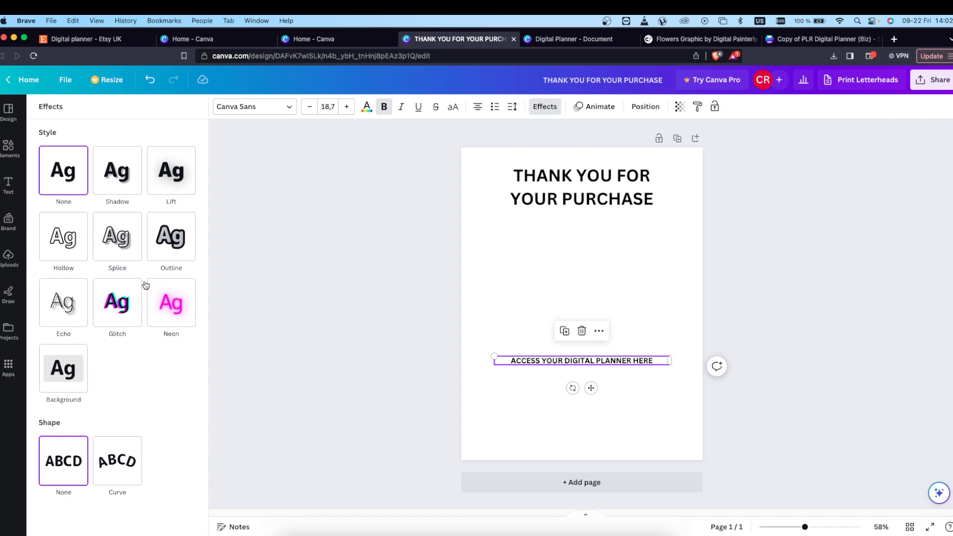
pyautogui.click(74, 364)
pyautogui.moveTo(125, 424); pyautogui.dragTo(239, 416)
pyautogui.click(180, 494)
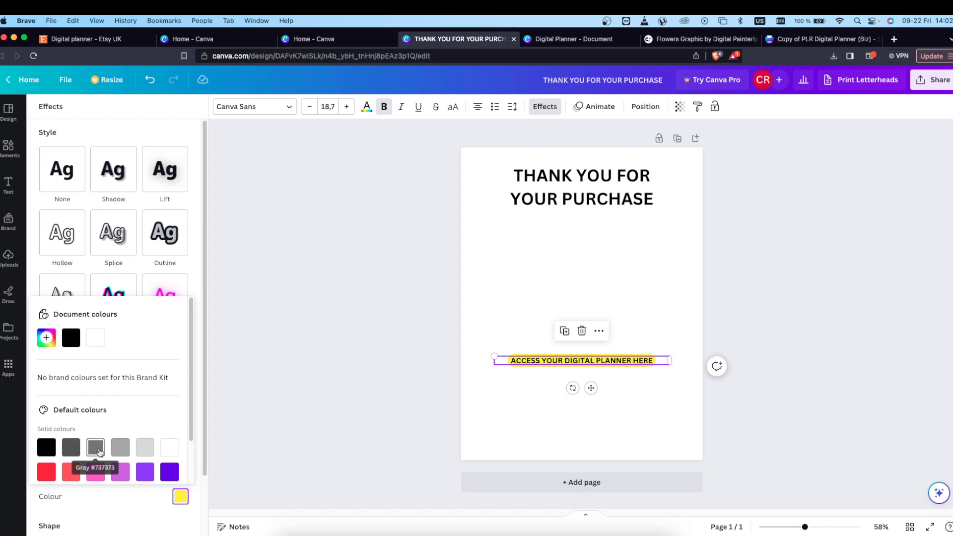
pyautogui.scroll(-1, 119, 447)
pyautogui.click(145, 454)
pyautogui.click(679, 106)
pyautogui.moveTo(653, 151); pyautogui.dragTo(680, 147)
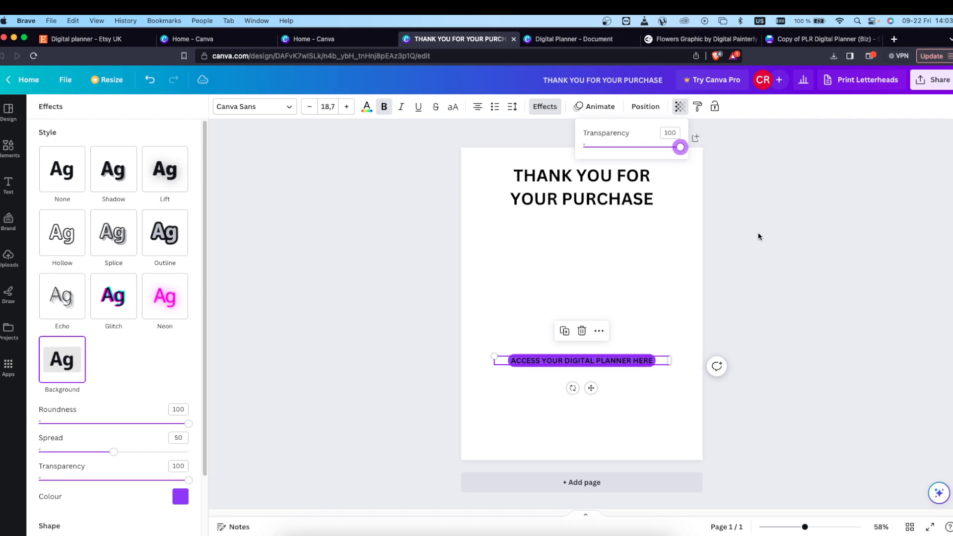
pyautogui.click(687, 263)
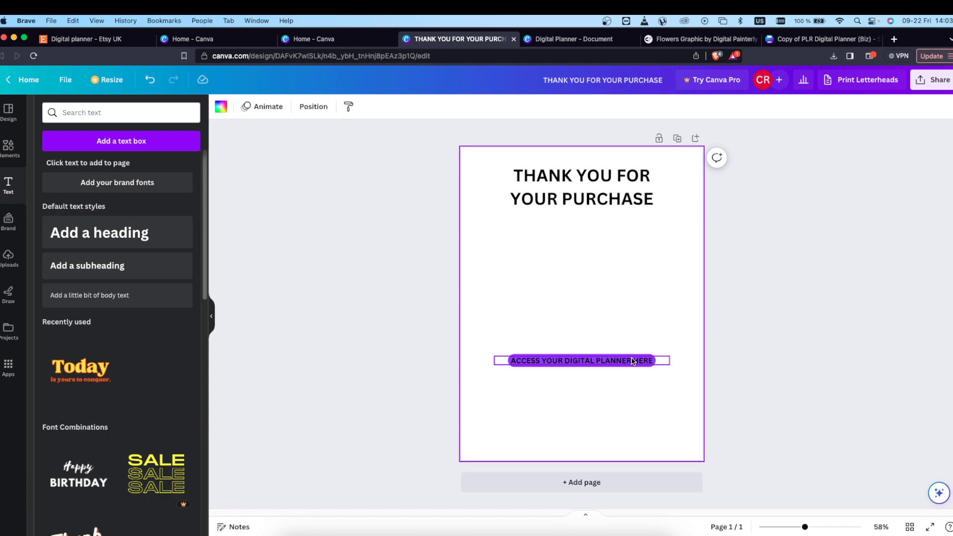
pyautogui.moveTo(510, 220); pyautogui.dragTo(645, 343)
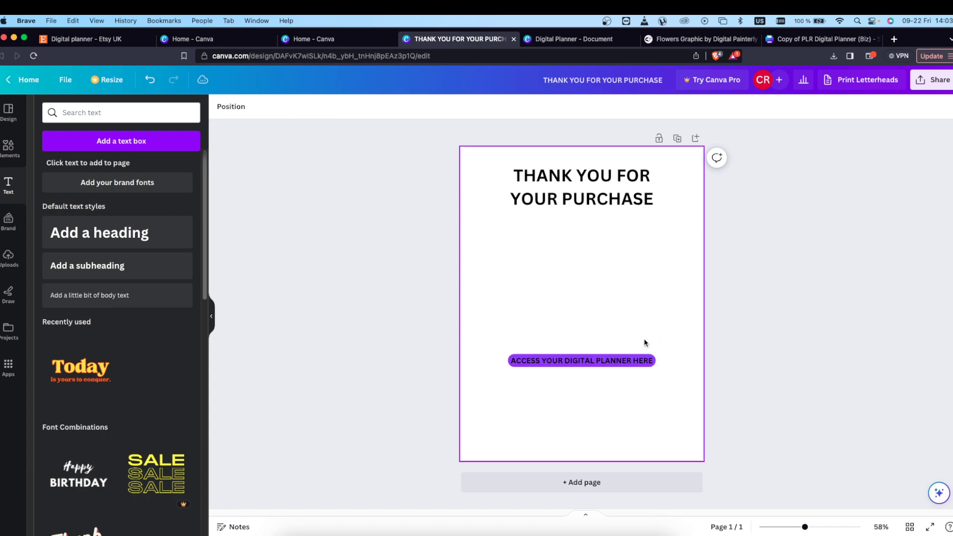
# - Link the "ACCESS YOUR DIGITAL PLANNER HERE" text to the copied planner template link
pyautogui.click(619, 365)
pyautogui.click(597, 331)
pyautogui.click(611, 299)
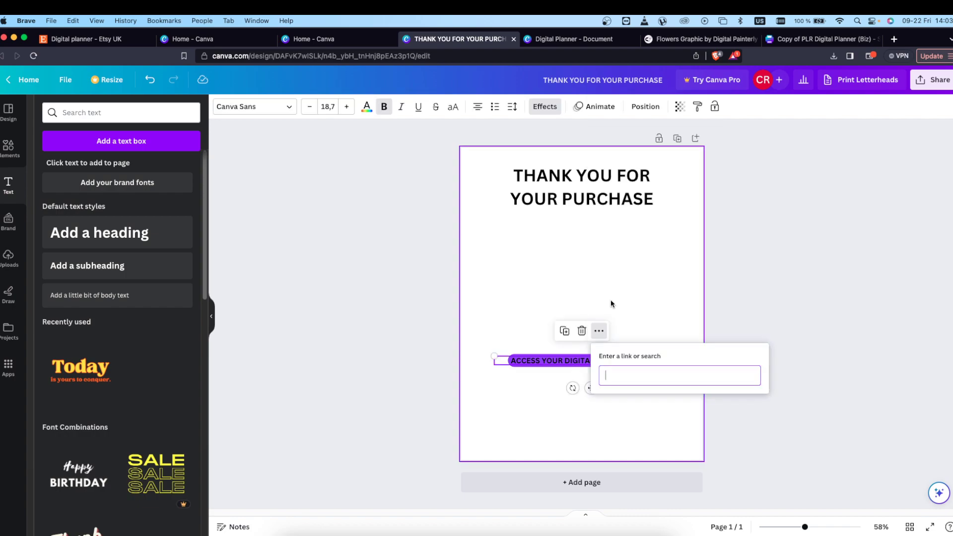
pyautogui.press('super+v')
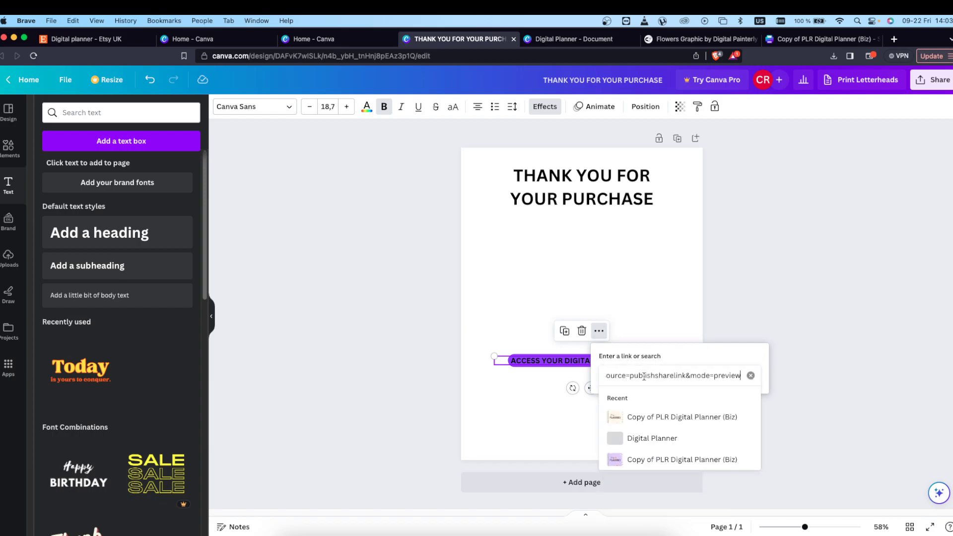
pyautogui.click(653, 357)
pyautogui.click(688, 400)
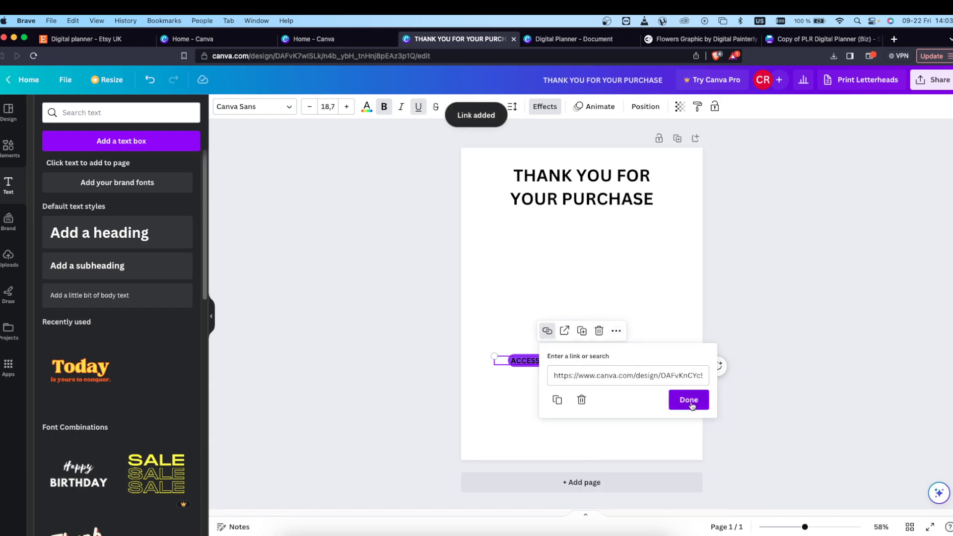
pyautogui.click(690, 404)
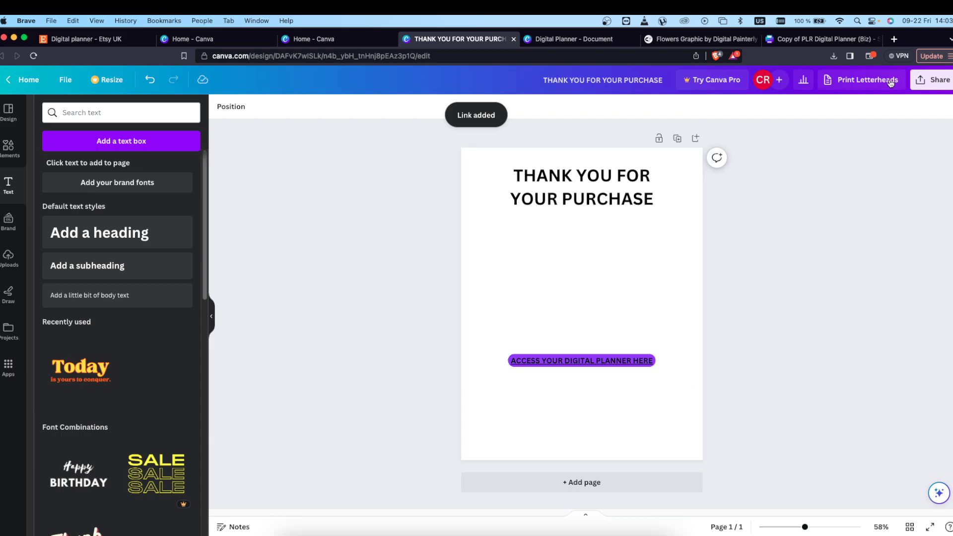
# - Set up the thank-you page's download with PDF Standard as the file type
pyautogui.click(930, 78)
pyautogui.click(783, 331)
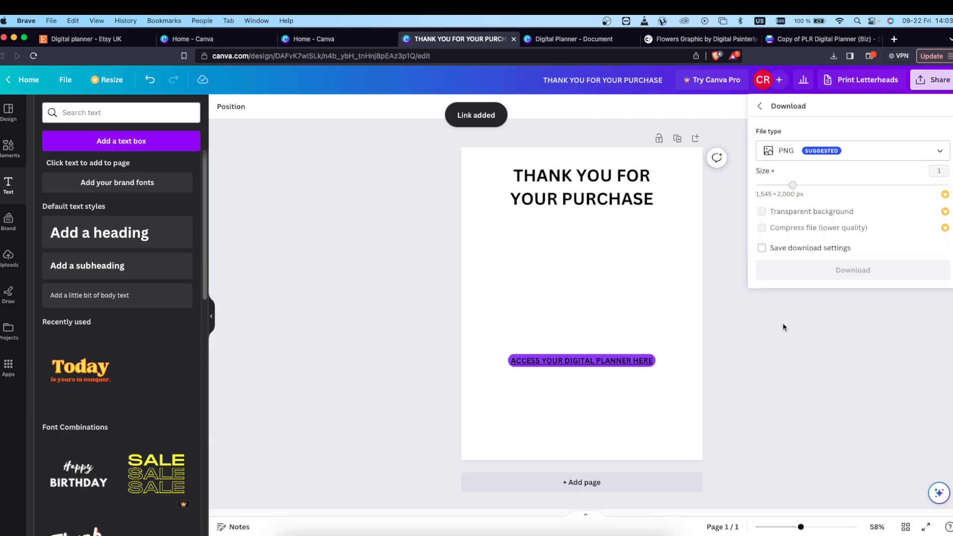
pyautogui.click(795, 152)
pyautogui.click(784, 242)
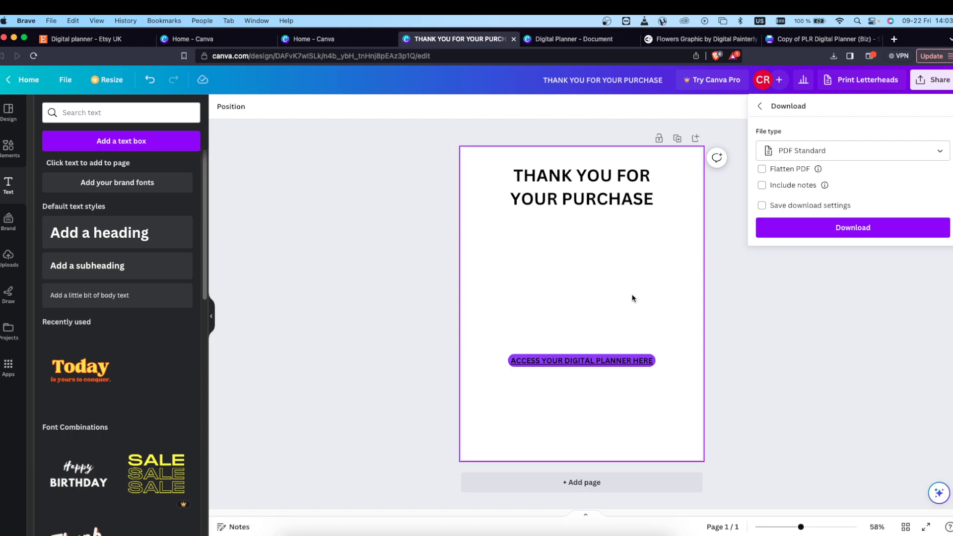
pyautogui.moveTo(505, 314); pyautogui.dragTo(702, 418)
pyautogui.click(672, 342)
pyautogui.moveTo(455, 144); pyautogui.dragTo(778, 444)
pyautogui.click(779, 444)
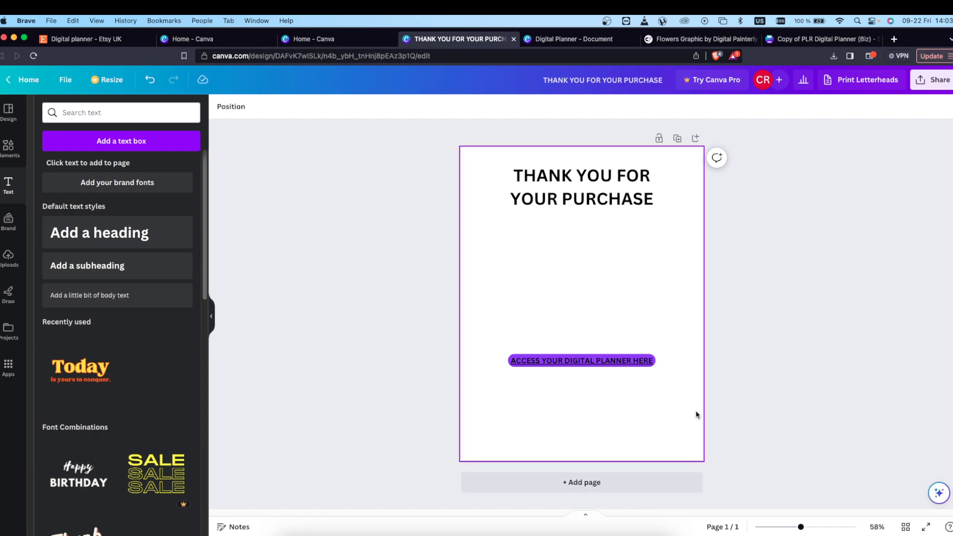
pyautogui.moveTo(680, 395); pyautogui.dragTo(459, 326)
# - Compare the thank-you page with the finished planner, ending on the page overview of Copy of PLR Digital Planner (Biz)
pyautogui.click(565, 40)
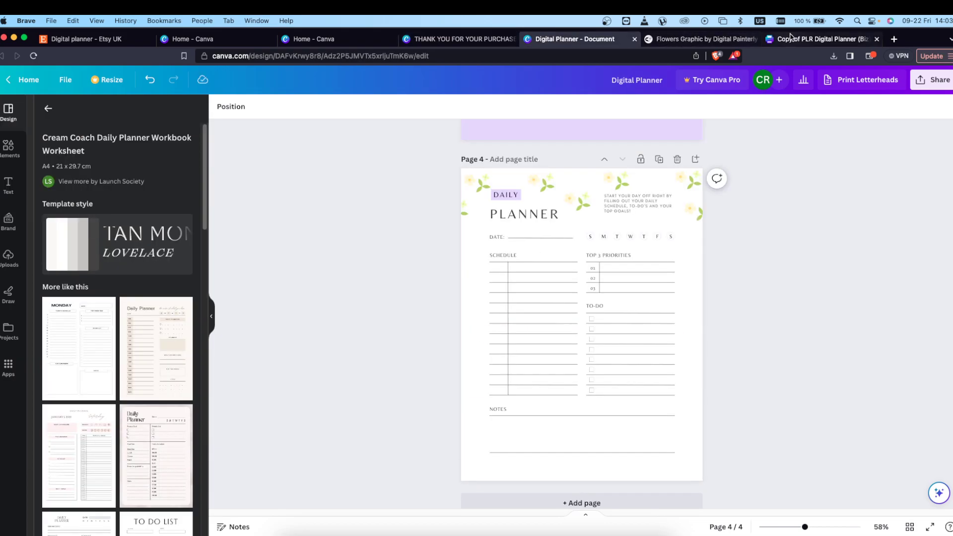
pyautogui.click(819, 38)
pyautogui.click(423, 40)
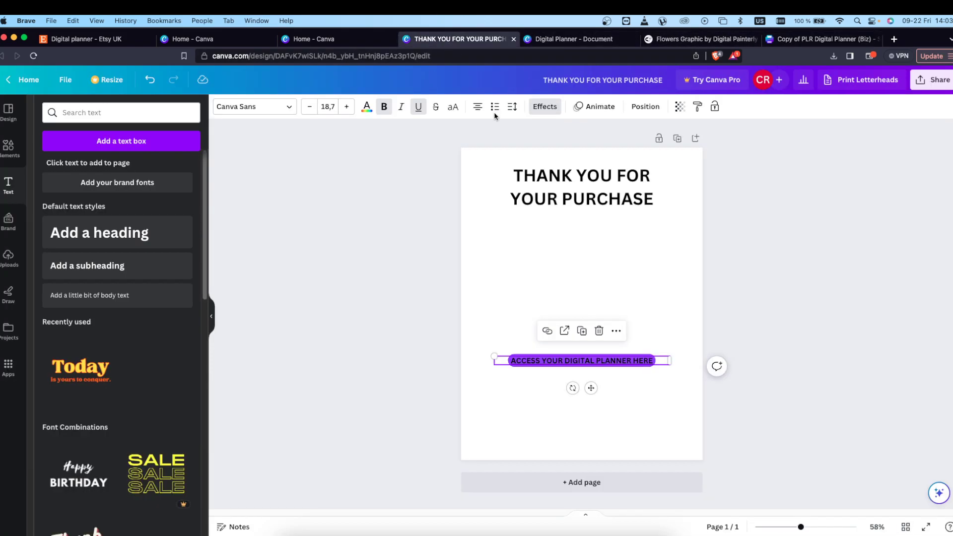
pyautogui.click(639, 407)
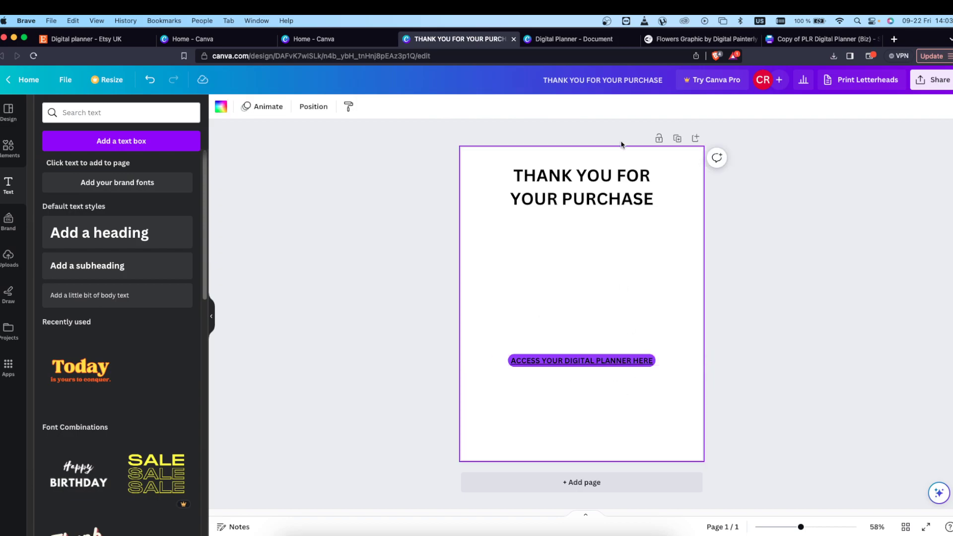
pyautogui.click(784, 40)
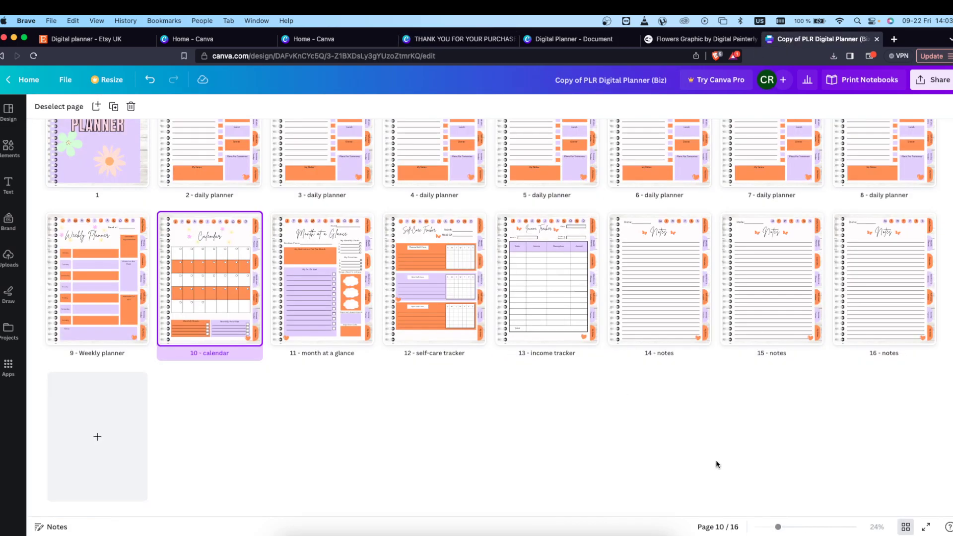